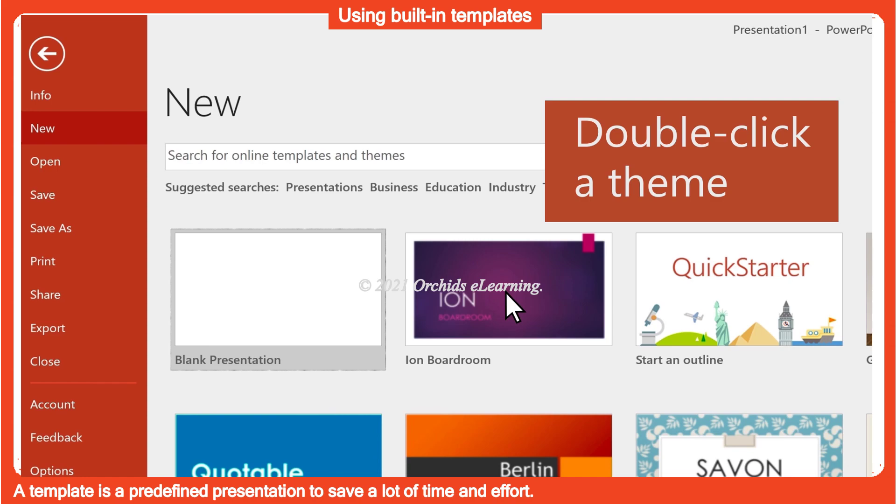
Create a blank presentation, then go back to the full list of presentation templates
{"action": "double_click", "coordinate": [507, 295]}
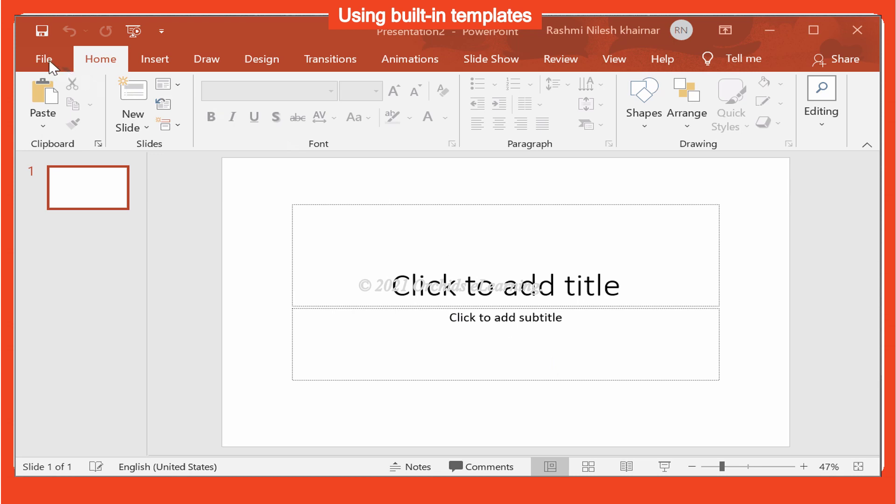
{"action": "left_click", "coordinate": [47, 60]}
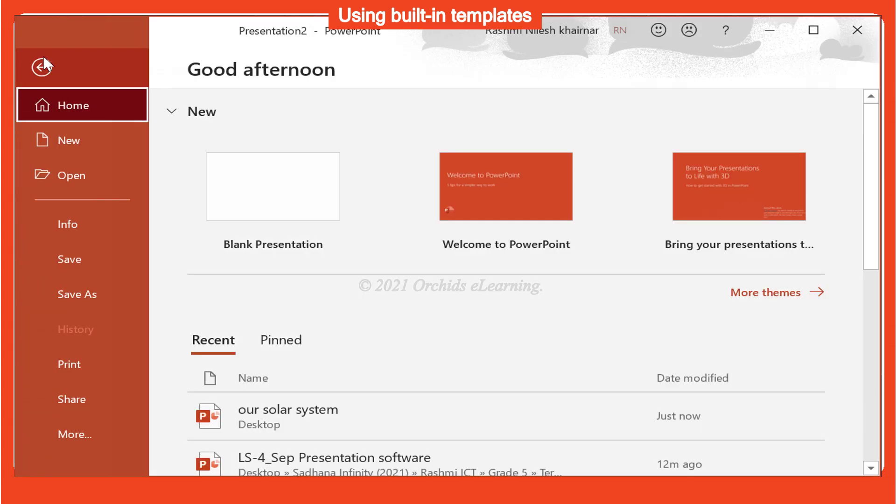
{"action": "left_click", "coordinate": [61, 136]}
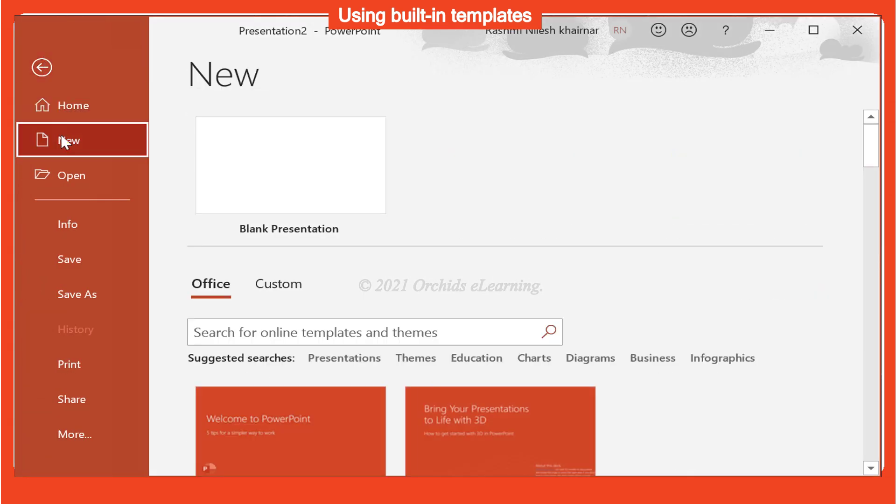
Browse down the template gallery to the Geometric color block template
{"action": "scroll", "coordinate": [541, 326], "scroll_direction": "down", "scroll_amount": 1}
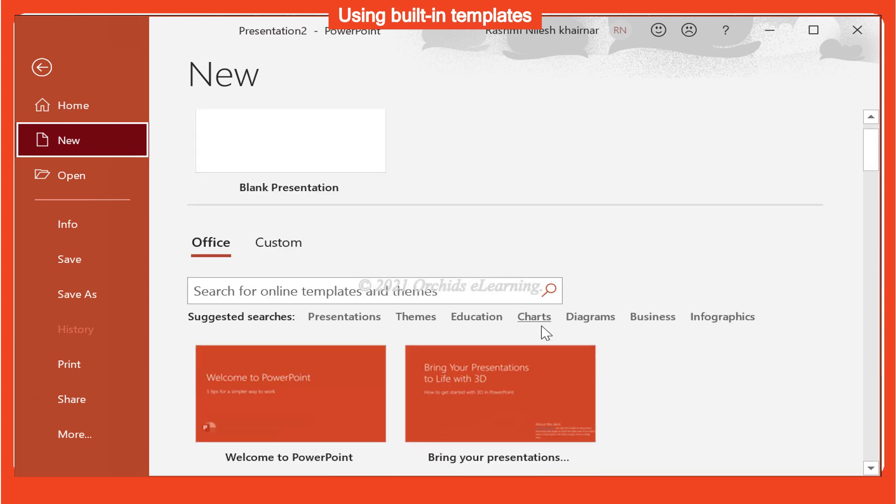
{"action": "scroll", "coordinate": [546, 334], "scroll_direction": "down", "scroll_amount": 5}
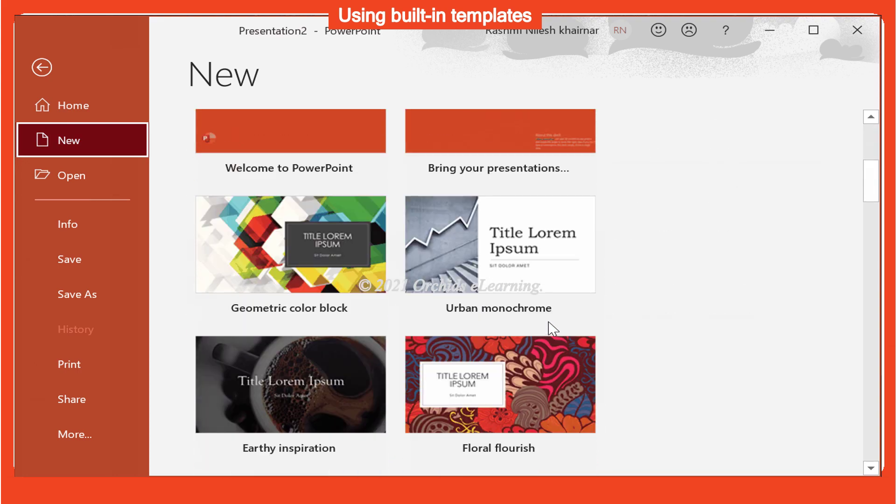
{"action": "scroll", "coordinate": [549, 323], "scroll_direction": "down", "scroll_amount": 1}
{"action": "scroll", "coordinate": [363, 247], "scroll_direction": "down", "scroll_amount": 1}
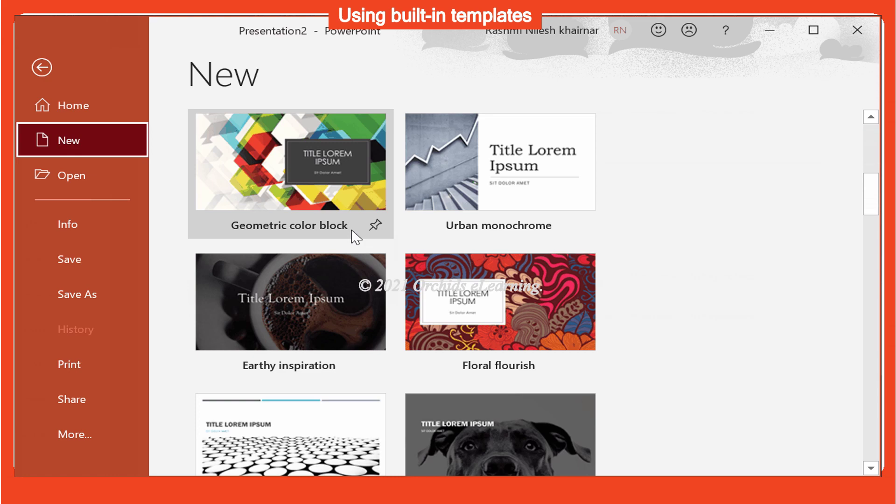
{"action": "scroll", "coordinate": [329, 191], "scroll_direction": "down", "scroll_amount": 4}
{"action": "scroll", "coordinate": [294, 186], "scroll_direction": "up", "scroll_amount": 5}
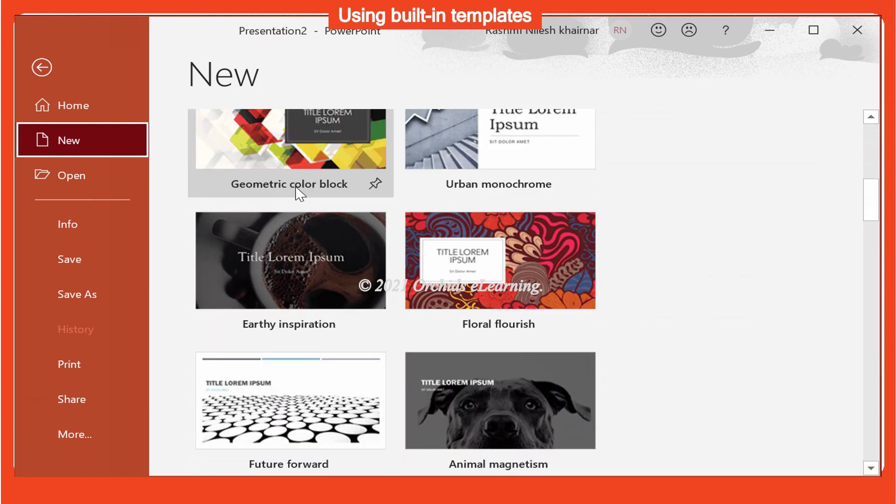
{"action": "scroll", "coordinate": [285, 216], "scroll_direction": "down", "scroll_amount": 5}
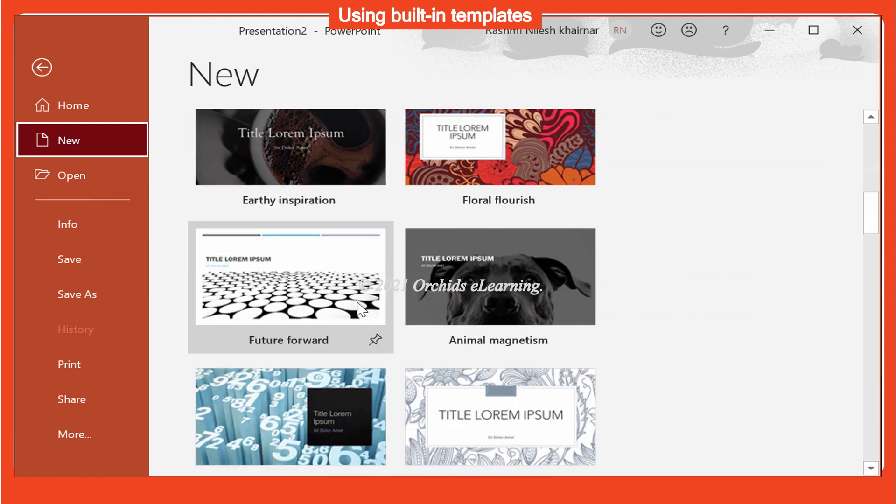
{"action": "scroll", "coordinate": [354, 295], "scroll_direction": "up", "scroll_amount": 9}
Create a presentation from the Geometric color block template and browse its slides and layouts
{"action": "left_click", "coordinate": [262, 361]}
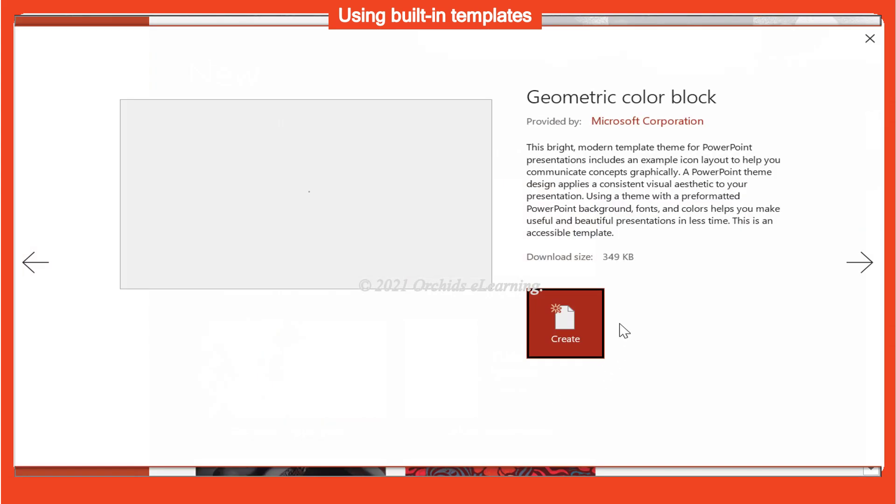
{"action": "left_click", "coordinate": [591, 330]}
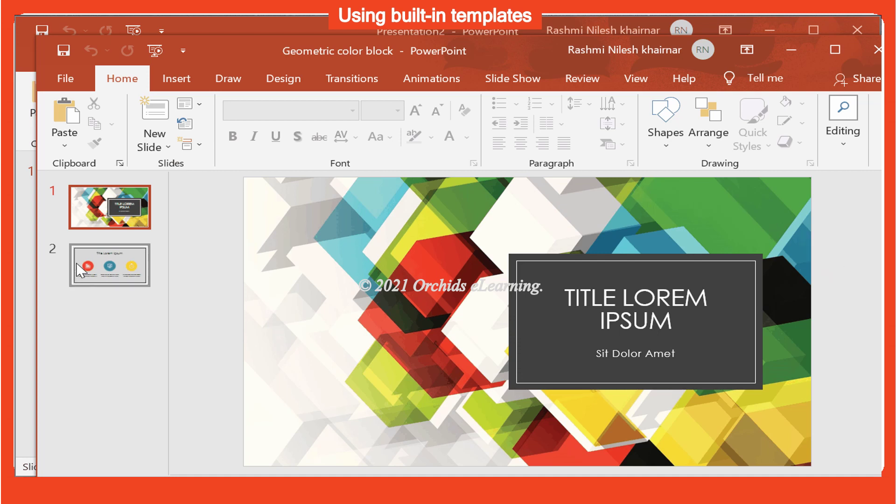
{"action": "left_click", "coordinate": [79, 262]}
{"action": "left_click", "coordinate": [102, 204]}
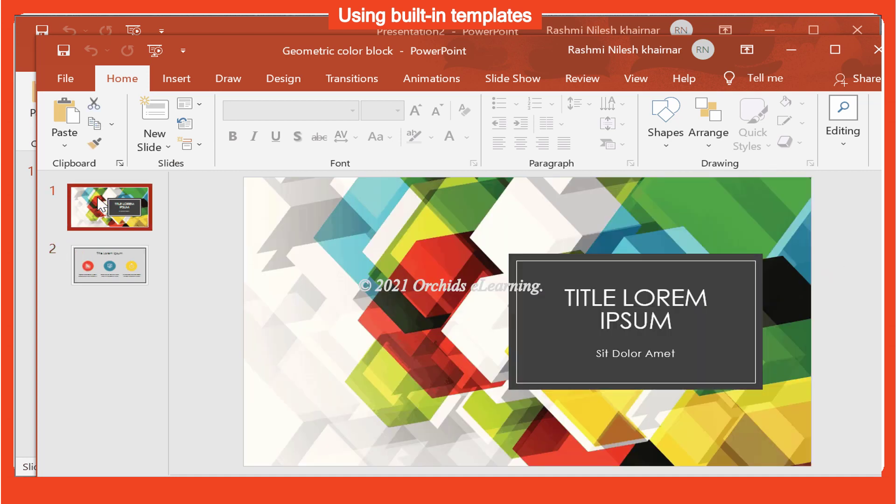
{"action": "left_click", "coordinate": [110, 268]}
{"action": "left_click", "coordinate": [119, 211]}
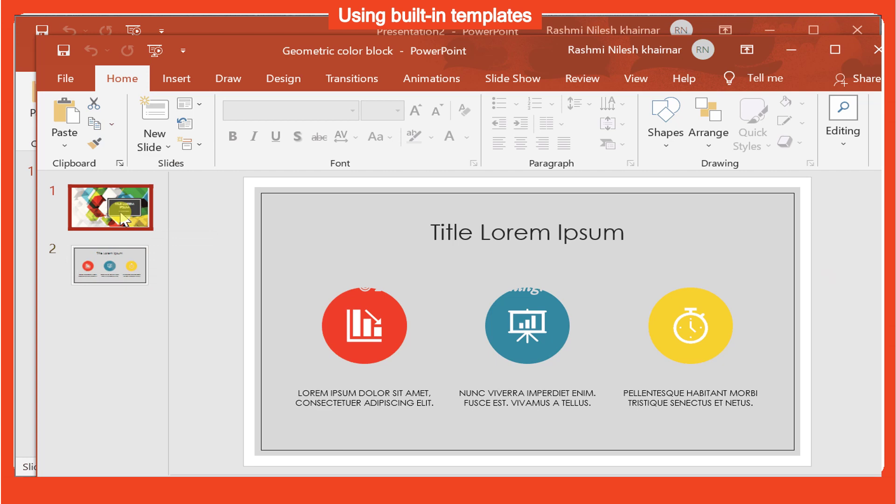
{"action": "left_click", "coordinate": [129, 275]}
{"action": "left_click", "coordinate": [168, 147]}
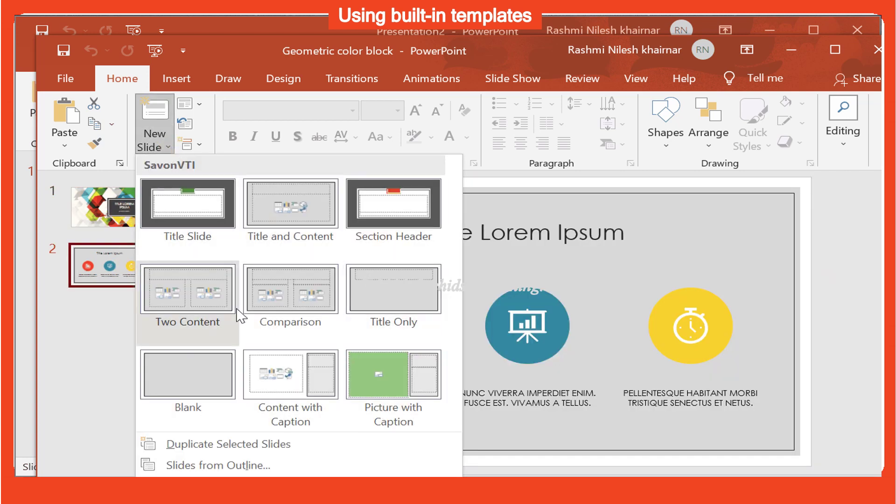
{"action": "left_click", "coordinate": [104, 327]}
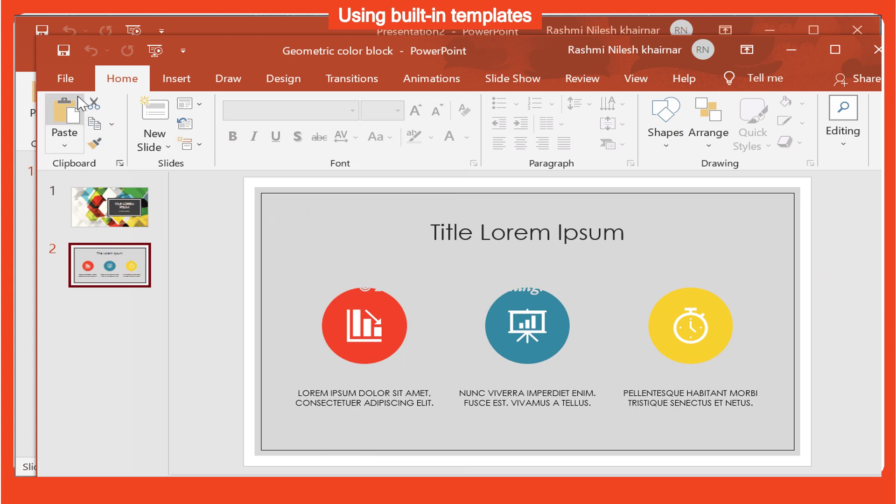
Create a Welcome to PowerPoint presentation and view its slides 2–4, ending on Morph
{"action": "left_click", "coordinate": [70, 80]}
{"action": "left_click", "coordinate": [78, 170]}
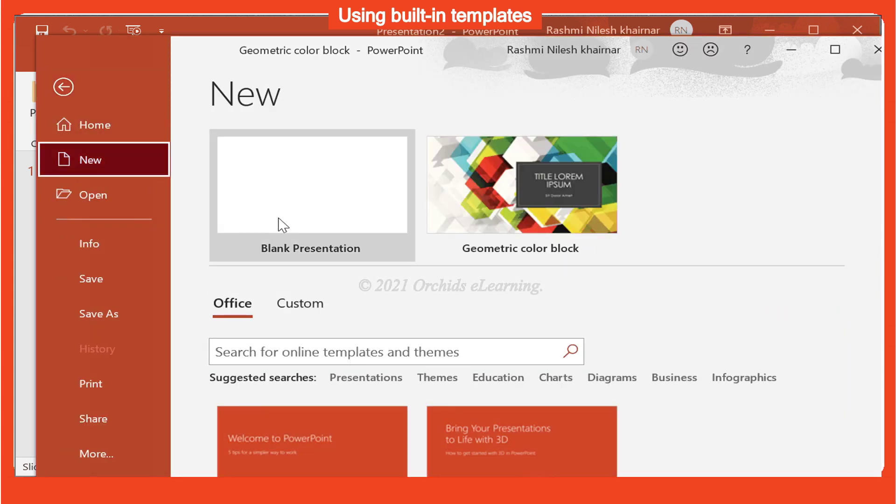
{"action": "scroll", "coordinate": [413, 236], "scroll_direction": "down", "scroll_amount": 2}
{"action": "double_click", "coordinate": [352, 361]}
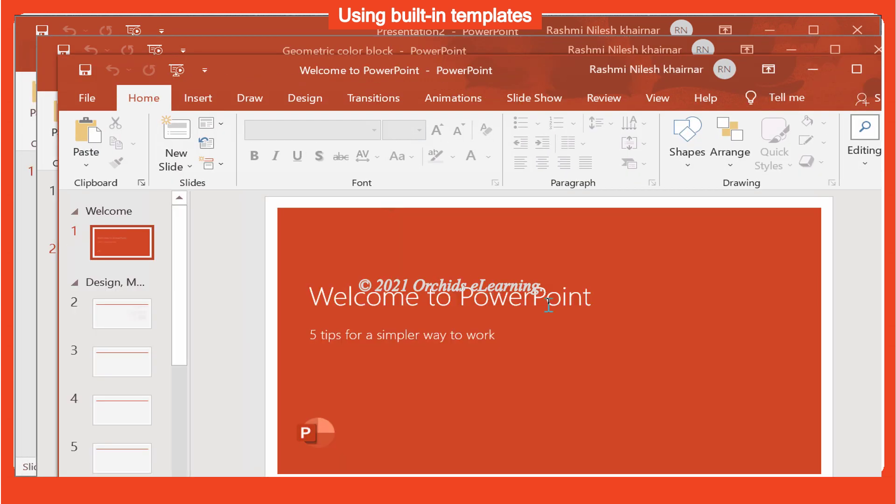
{"action": "left_click", "coordinate": [124, 322]}
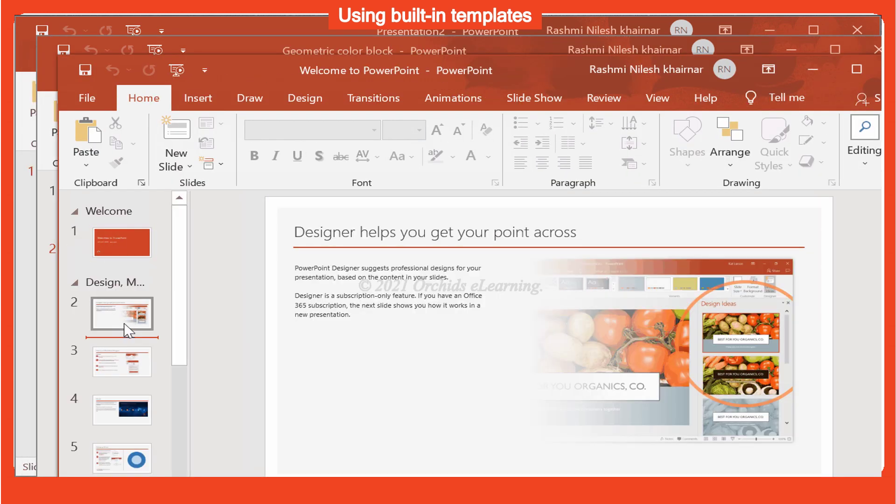
{"action": "left_click", "coordinate": [128, 362]}
{"action": "left_click", "coordinate": [115, 411]}
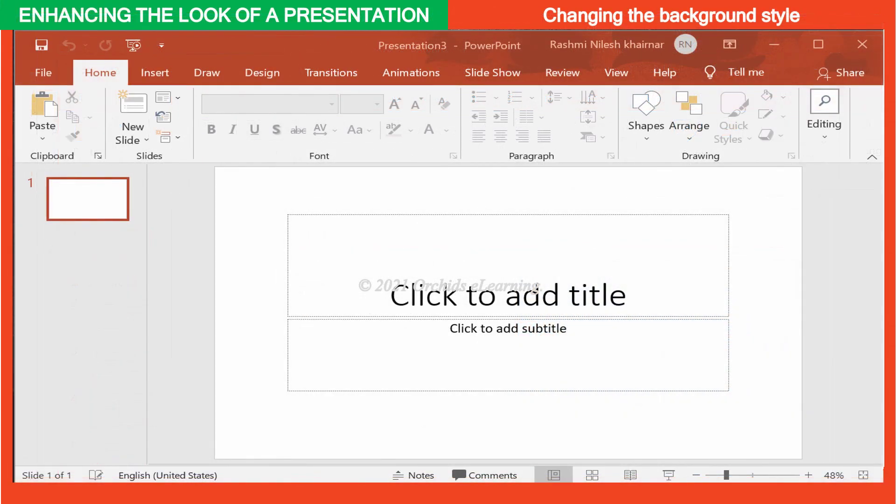
Give all slides a yellow radial preset gradient background, replacing an initial orange preset
{"action": "left_click", "coordinate": [254, 75]}
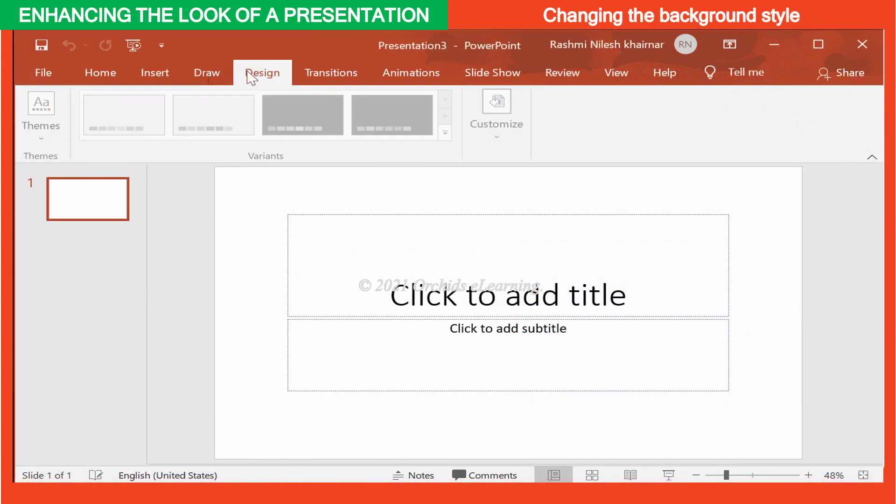
{"action": "left_click", "coordinate": [487, 138]}
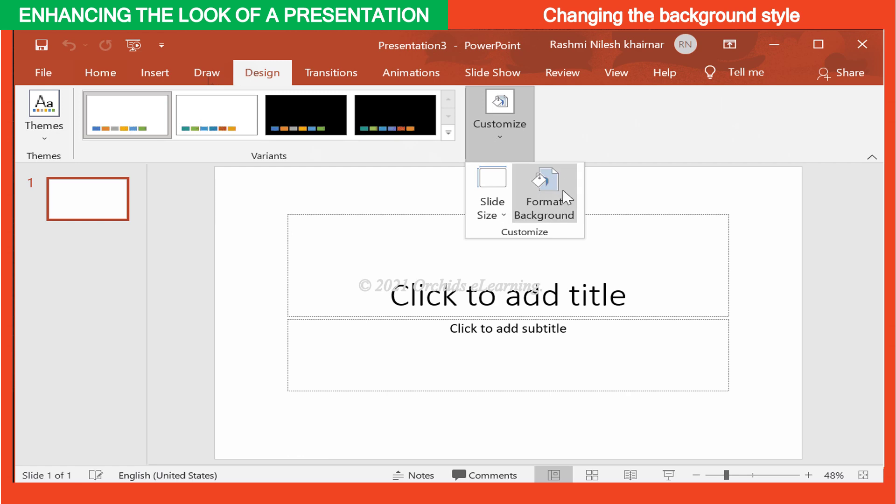
{"action": "left_click", "coordinate": [560, 202]}
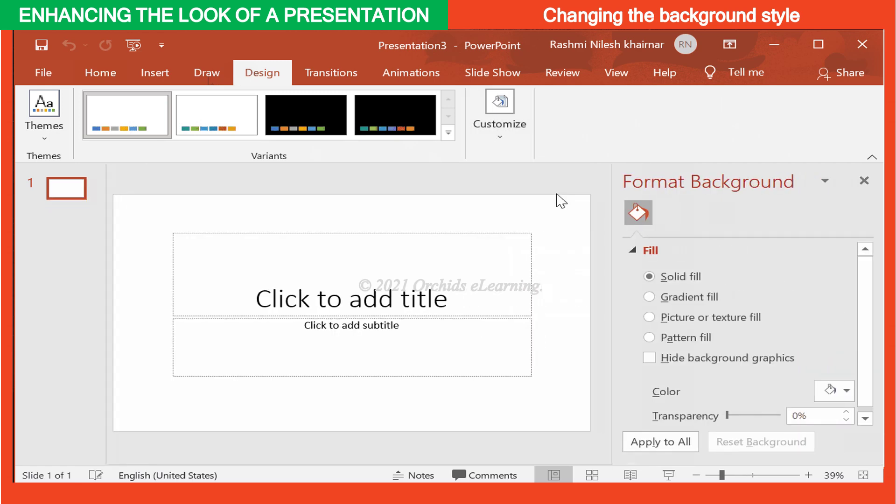
{"action": "scroll", "coordinate": [814, 279], "scroll_direction": "down", "scroll_amount": 1}
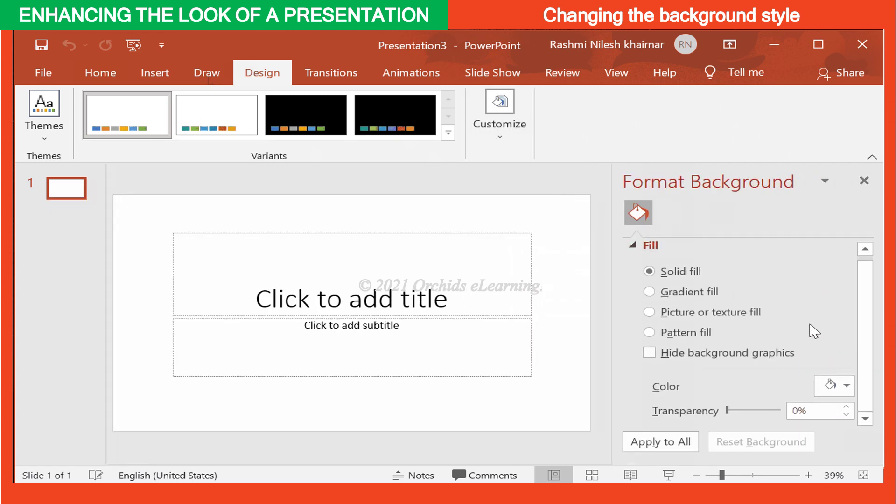
{"action": "scroll", "coordinate": [815, 332], "scroll_direction": "up", "scroll_amount": 1}
{"action": "scroll", "coordinate": [815, 326], "scroll_direction": "down", "scroll_amount": 1}
{"action": "left_click", "coordinate": [686, 291]}
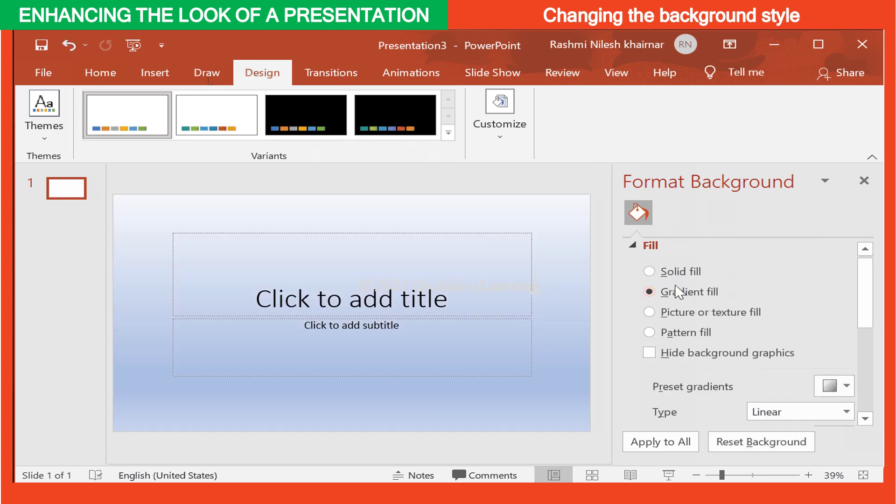
{"action": "left_click", "coordinate": [847, 385]}
{"action": "left_click", "coordinate": [753, 341]}
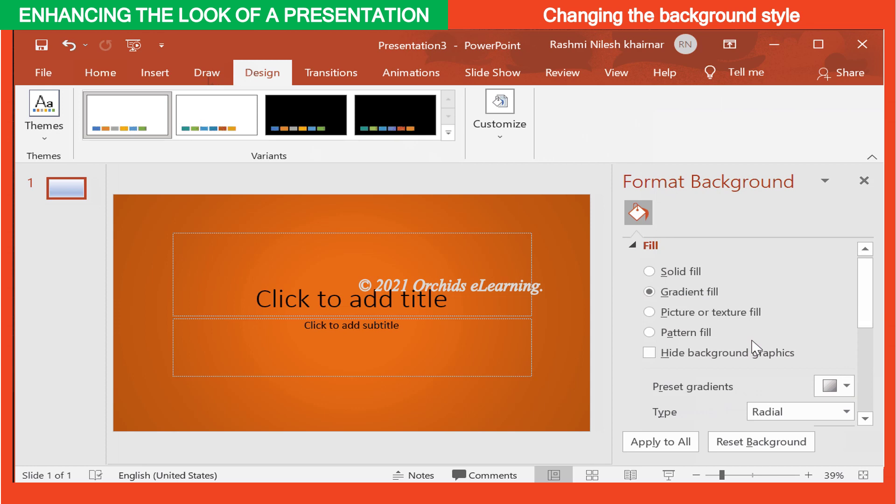
{"action": "left_click", "coordinate": [831, 385]}
{"action": "left_click", "coordinate": [864, 304]}
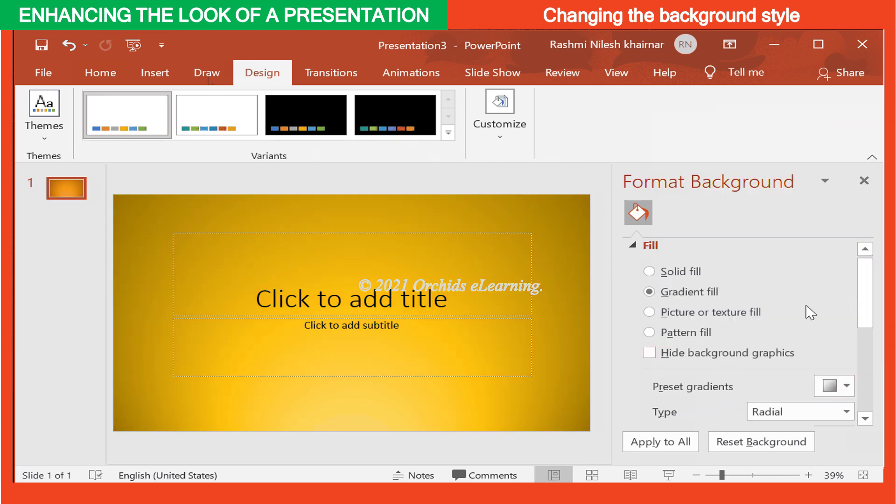
{"action": "left_click", "coordinate": [666, 449]}
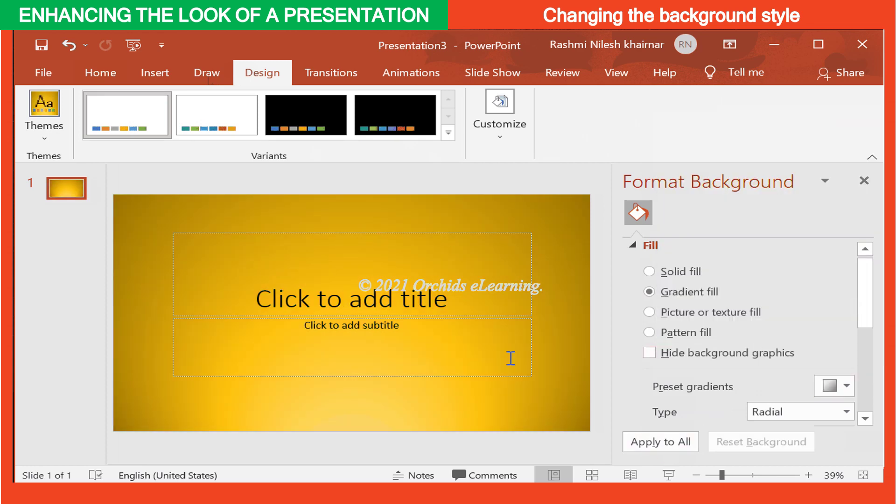
Fill the background with the LET'S CODE picture (Picture1) and apply it to all slides
{"action": "left_click", "coordinate": [662, 313]}
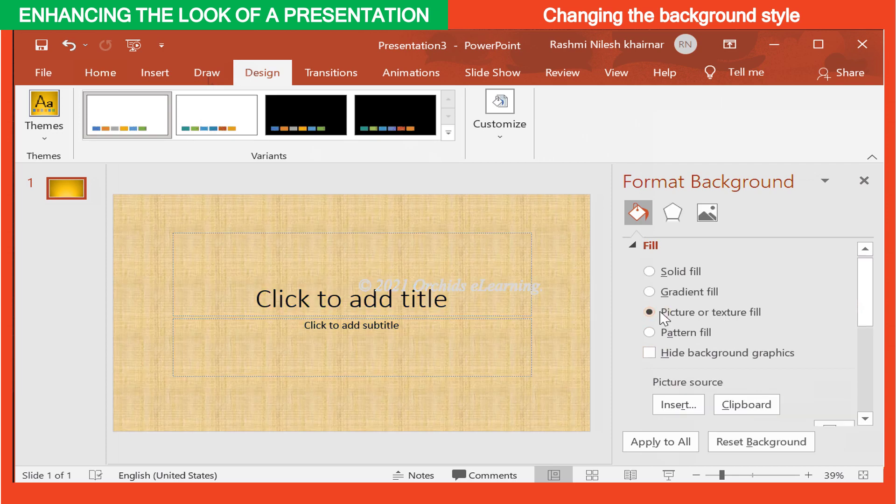
{"action": "left_click", "coordinate": [685, 405]}
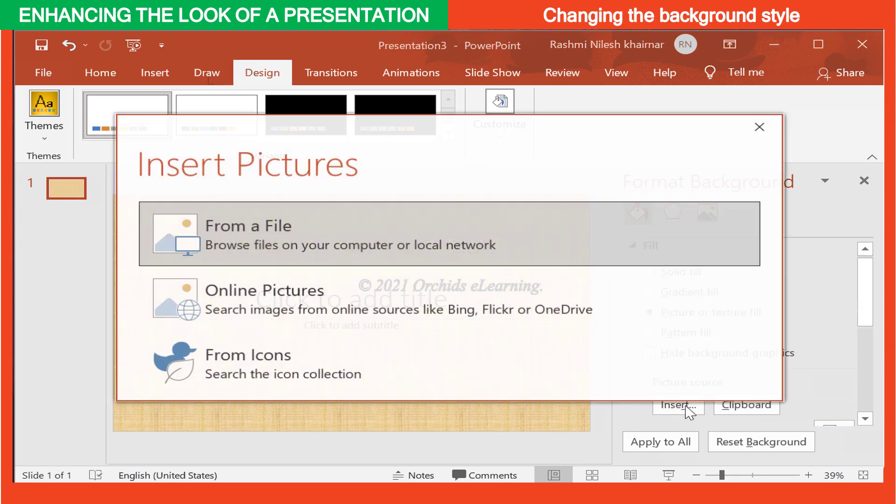
{"action": "left_click", "coordinate": [417, 261]}
{"action": "scroll", "coordinate": [518, 257], "scroll_direction": "down", "scroll_amount": 1}
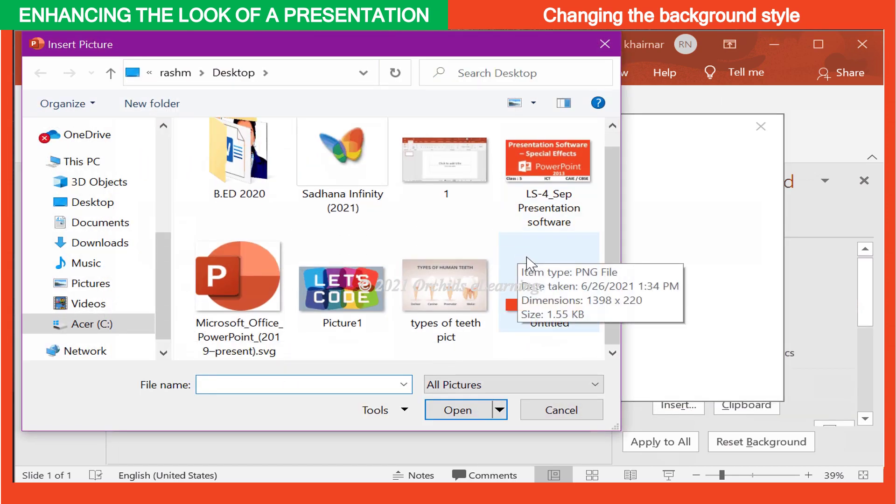
{"action": "double_click", "coordinate": [342, 288]}
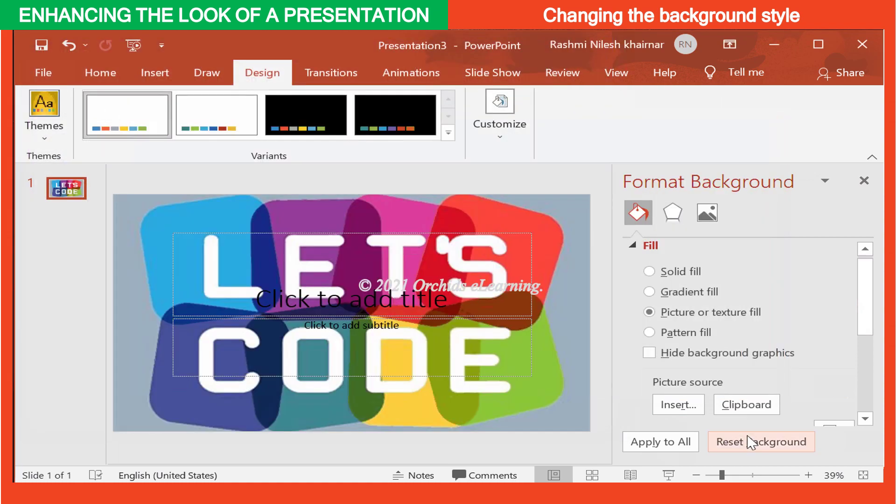
{"action": "left_click", "coordinate": [692, 443]}
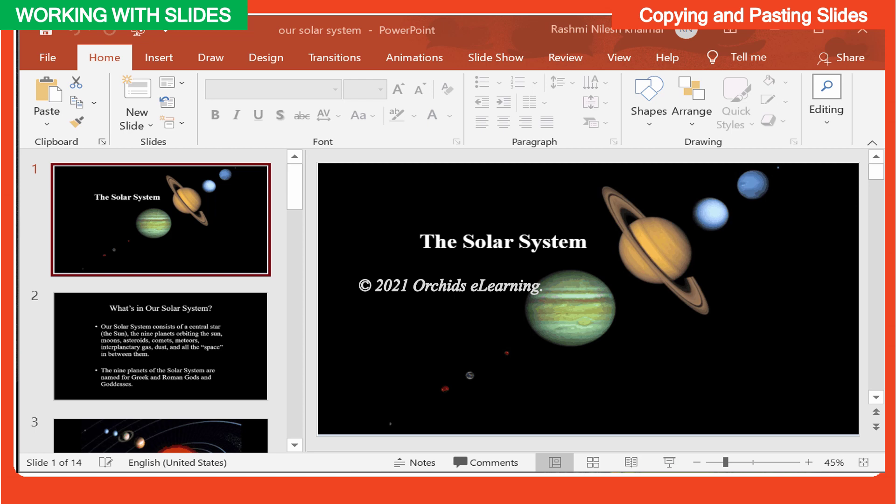
Select and copy the solar-orbit slide
{"action": "scroll", "coordinate": [184, 336], "scroll_direction": "down", "scroll_amount": 5}
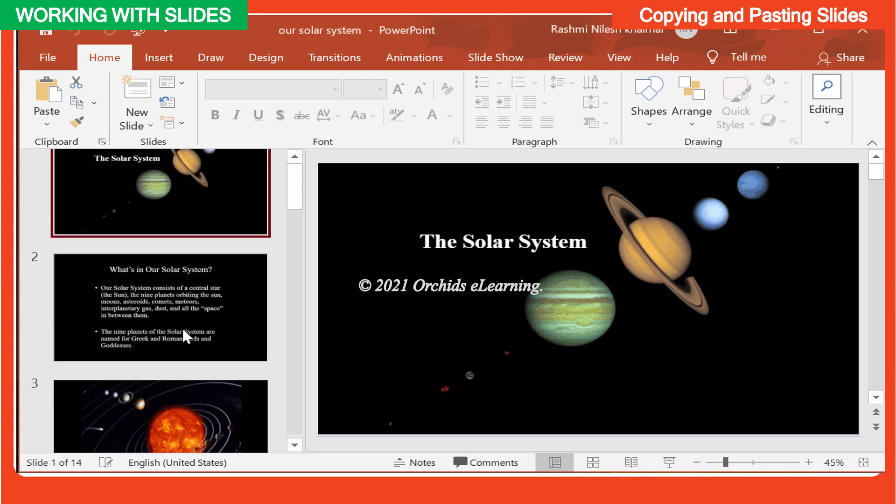
{"action": "left_click", "coordinate": [187, 293]}
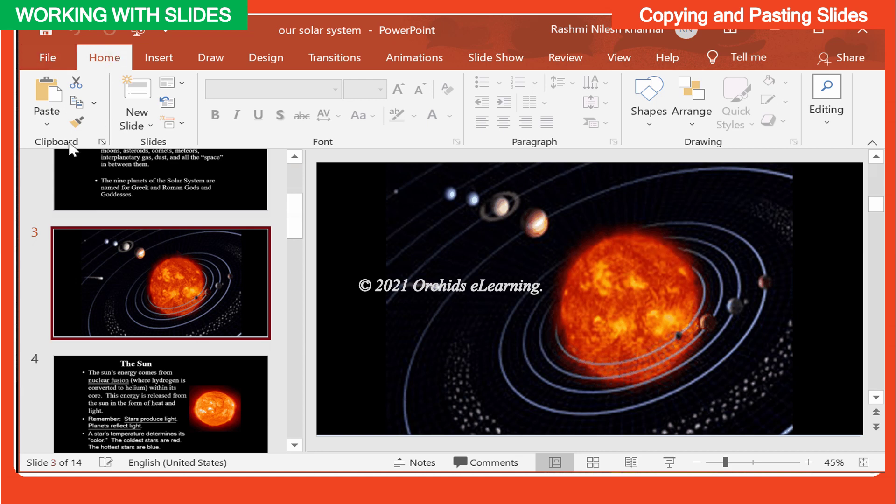
{"action": "left_click", "coordinate": [76, 103]}
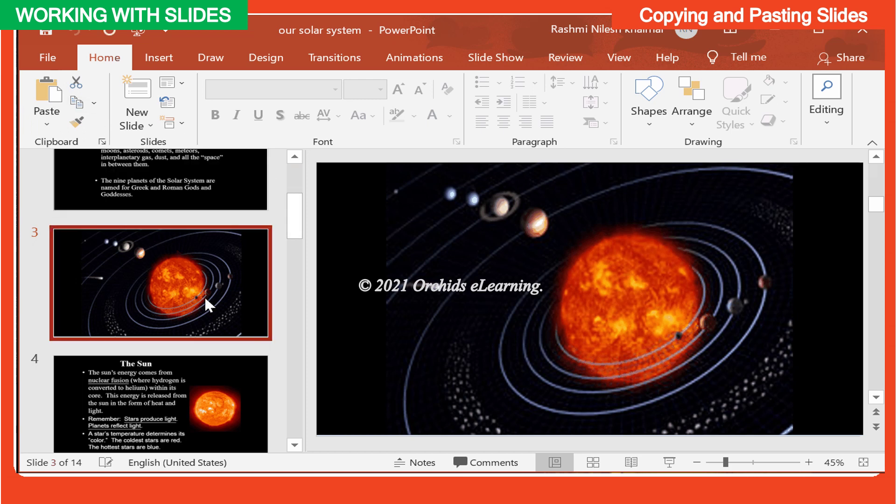
{"action": "right_click", "coordinate": [187, 260]}
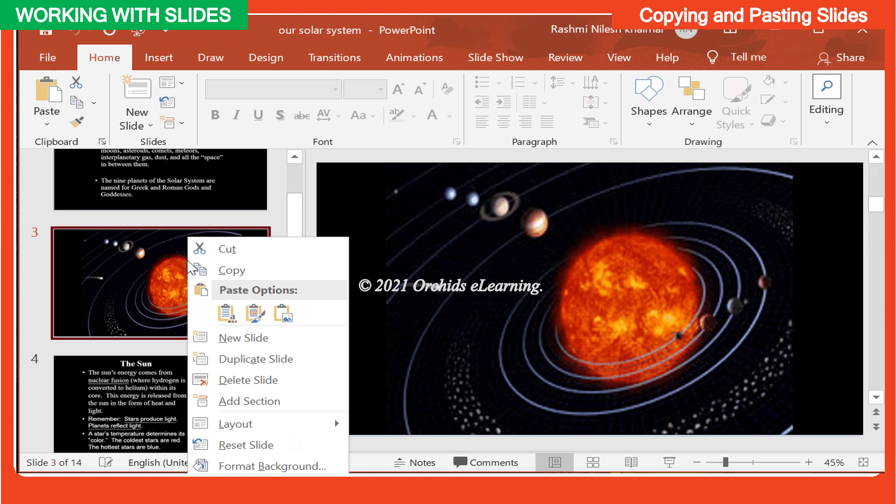
{"action": "left_click", "coordinate": [223, 272]}
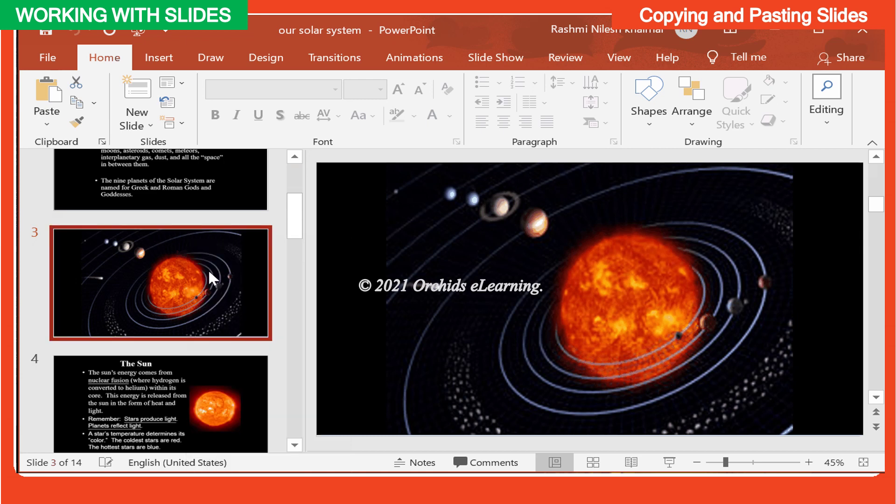
Paste a copy of the solar-orbit slide after slide 2
{"action": "scroll", "coordinate": [220, 296], "scroll_direction": "down", "scroll_amount": 2}
{"action": "scroll", "coordinate": [223, 292], "scroll_direction": "up", "scroll_amount": 5}
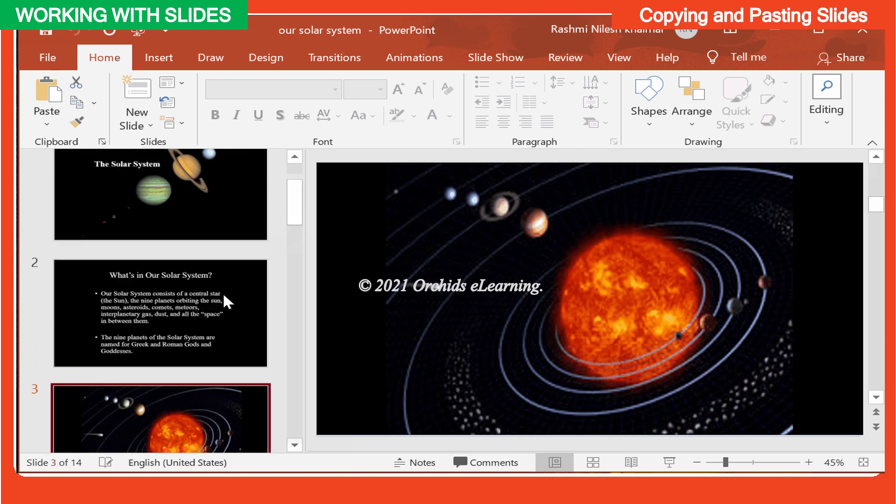
{"action": "scroll", "coordinate": [219, 288], "scroll_direction": "up", "scroll_amount": 1}
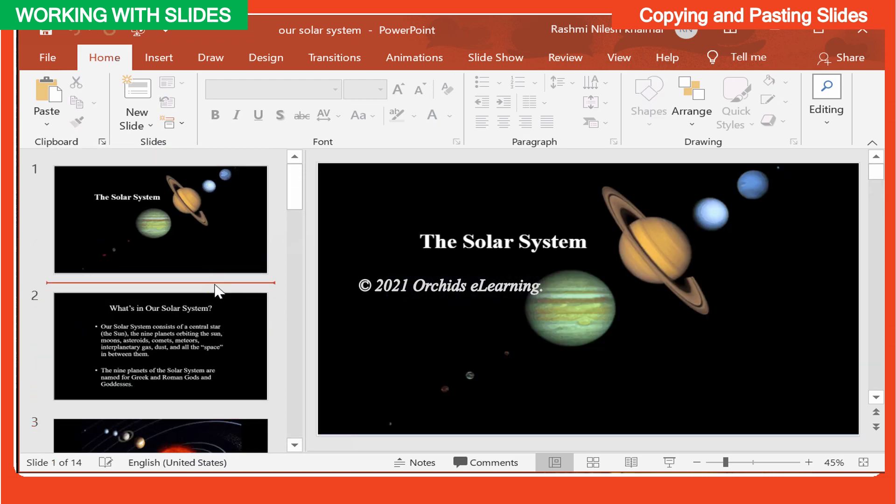
{"action": "left_click", "coordinate": [220, 413]}
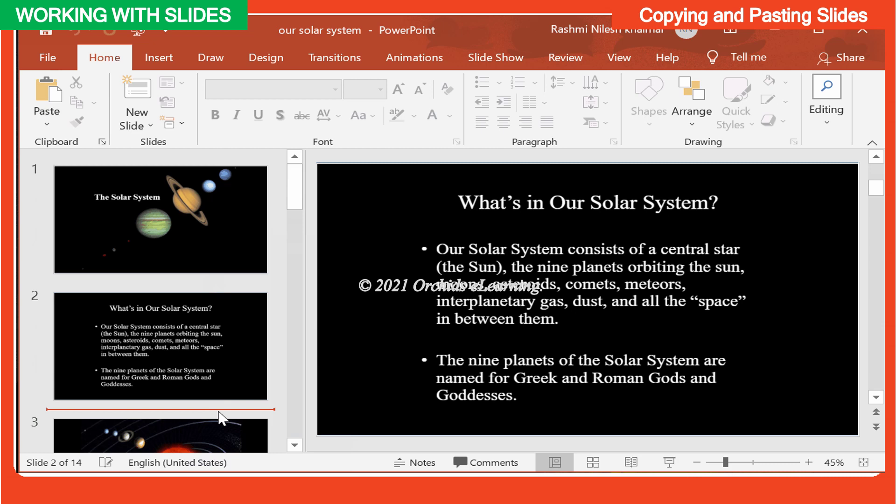
{"action": "left_click", "coordinate": [47, 101]}
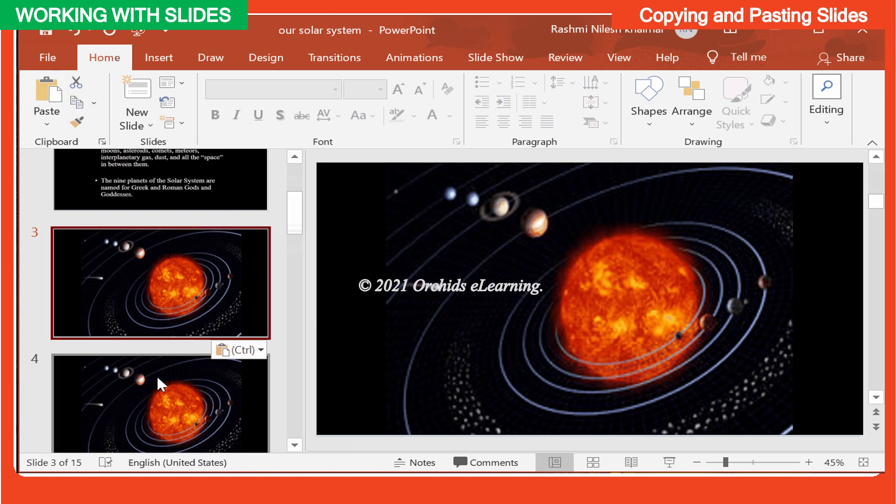
Paste a second copy between slides 3 and 4 using Keep Source Formatting
{"action": "right_click", "coordinate": [165, 354]}
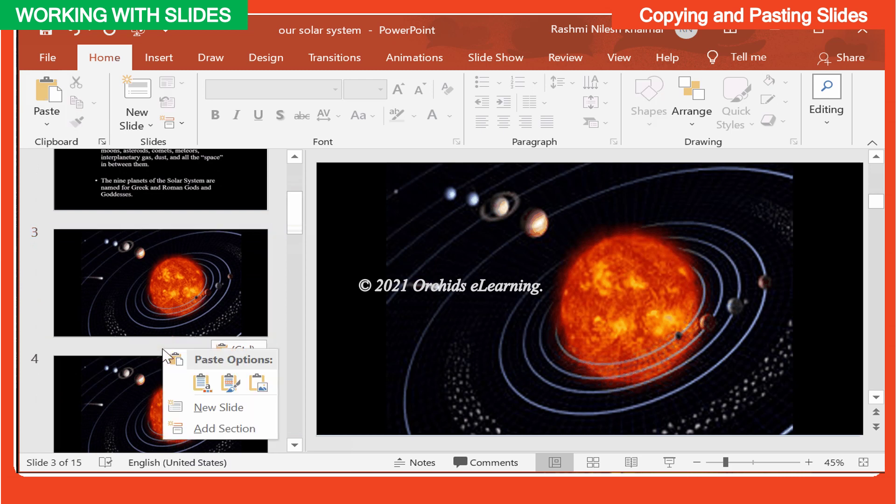
{"action": "left_click", "coordinate": [233, 387]}
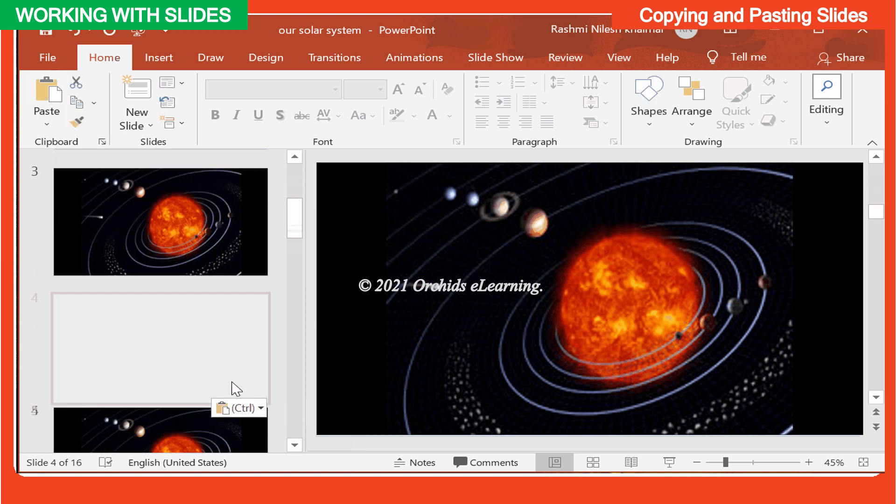
{"action": "scroll", "coordinate": [206, 367], "scroll_direction": "down", "scroll_amount": 1}
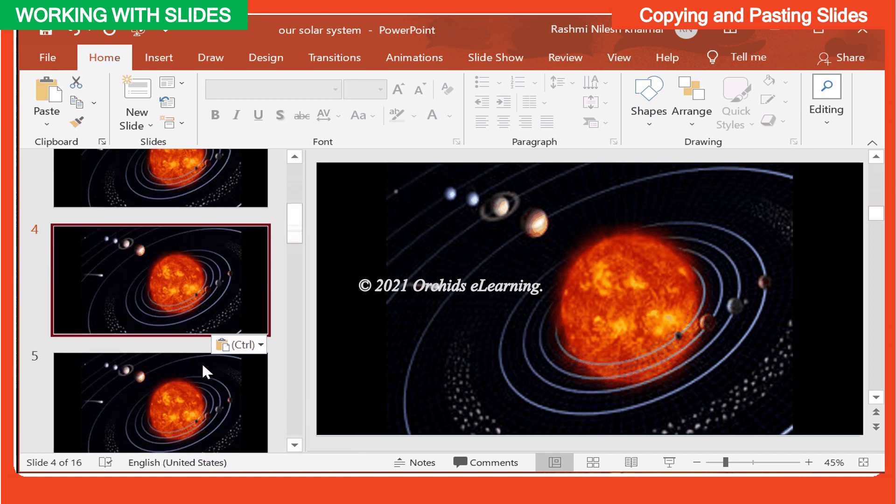
{"action": "scroll", "coordinate": [208, 371], "scroll_direction": "up", "scroll_amount": 2}
{"action": "scroll", "coordinate": [208, 372], "scroll_direction": "down", "scroll_amount": 2}
{"action": "scroll", "coordinate": [205, 362], "scroll_direction": "down", "scroll_amount": 1}
{"action": "scroll", "coordinate": [206, 370], "scroll_direction": "up", "scroll_amount": 2}
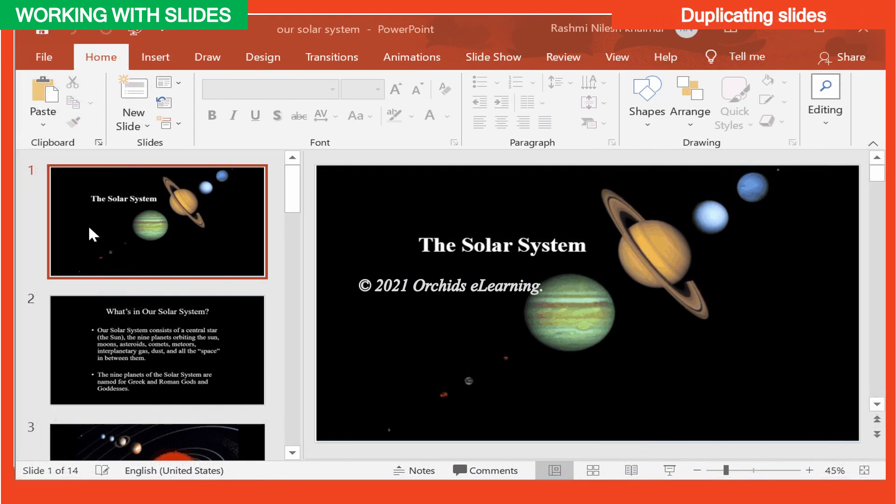
Duplicate The Solar System title slide with New Slide > Duplicate Selected Slides
{"action": "scroll", "coordinate": [184, 278], "scroll_direction": "down", "scroll_amount": 3}
{"action": "scroll", "coordinate": [184, 279], "scroll_direction": "up", "scroll_amount": 3}
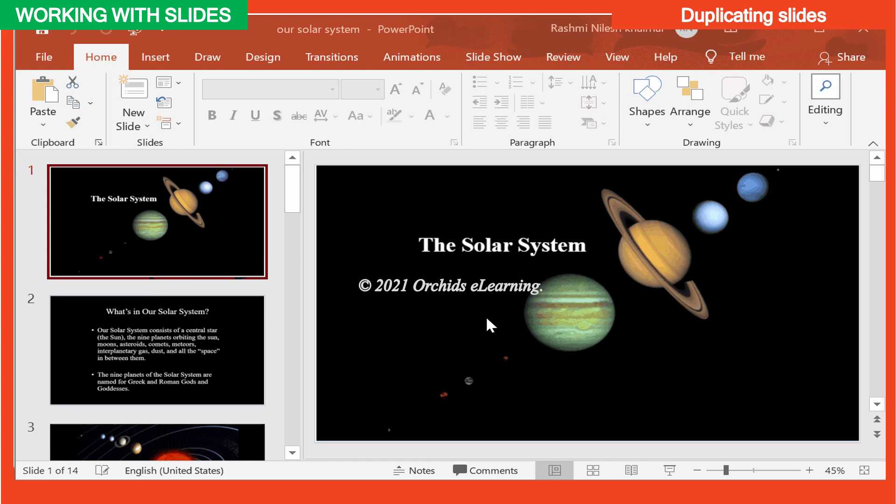
{"action": "left_click", "coordinate": [231, 213]}
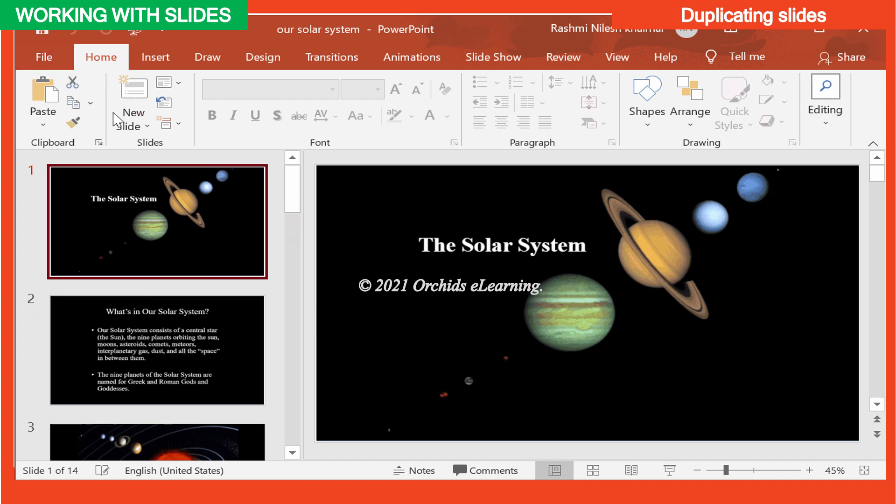
{"action": "left_click", "coordinate": [130, 123]}
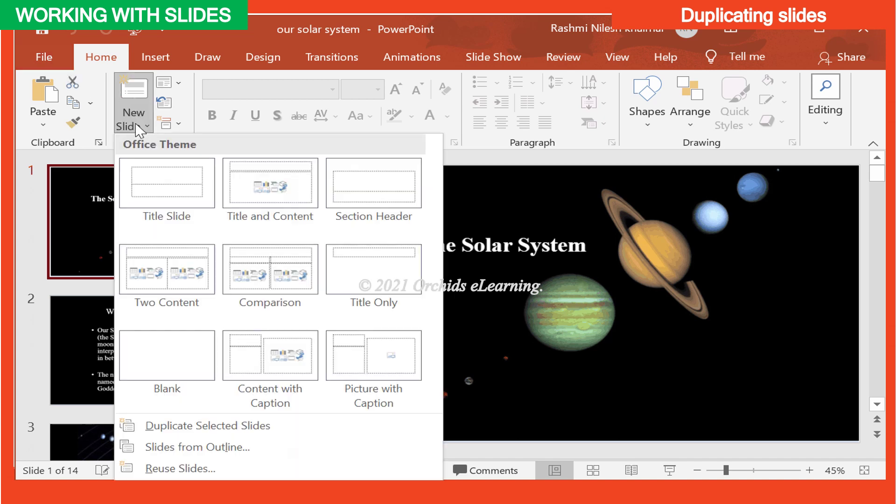
{"action": "left_click", "coordinate": [190, 426]}
Duplicate the title slide a second time and check the copies in slides 2 and 3
{"action": "left_click", "coordinate": [139, 125]}
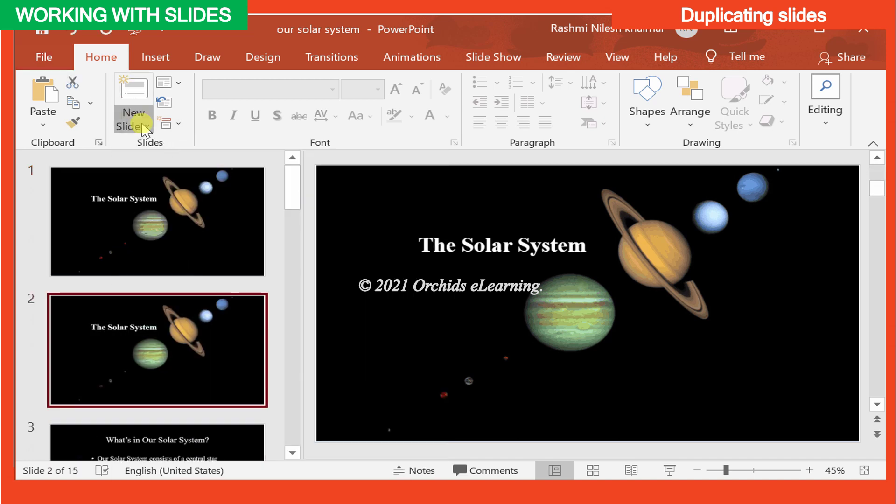
{"action": "left_click", "coordinate": [187, 425]}
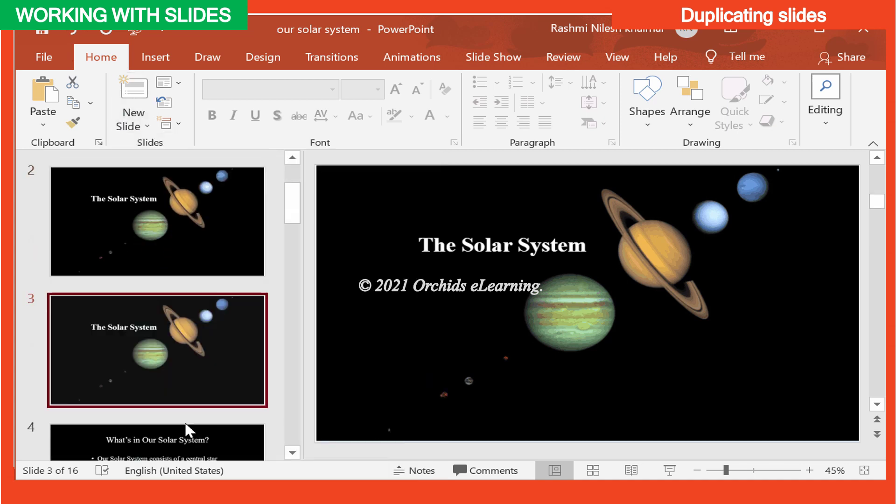
{"action": "scroll", "coordinate": [214, 359], "scroll_direction": "up", "scroll_amount": 3}
{"action": "scroll", "coordinate": [214, 355], "scroll_direction": "down", "scroll_amount": 3}
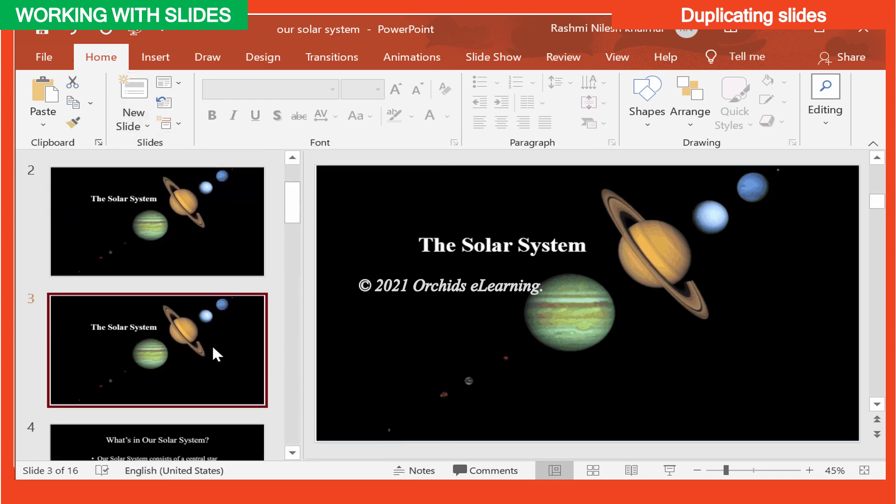
{"action": "scroll", "coordinate": [171, 235], "scroll_direction": "up", "scroll_amount": 3}
{"action": "left_click", "coordinate": [178, 331]}
{"action": "left_click", "coordinate": [170, 436]}
{"action": "scroll", "coordinate": [190, 234], "scroll_direction": "up", "scroll_amount": 3}
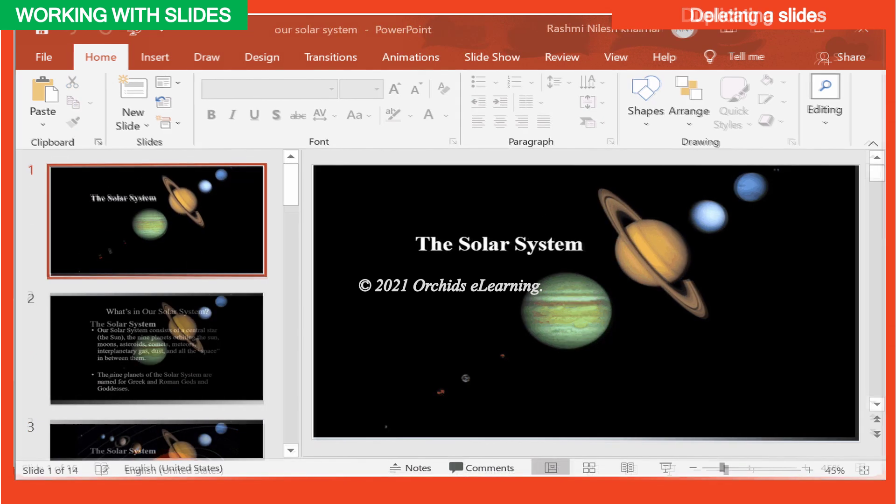
Delete the duplicate title slide 2, the What's in Our Solar System? slide and the solar-orbit slide
{"action": "left_click", "coordinate": [182, 340]}
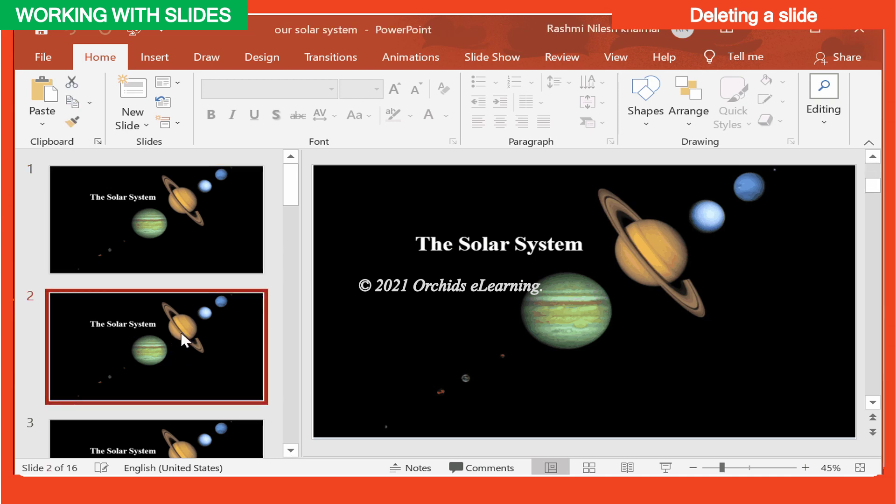
{"action": "key", "text": "Delete"}
{"action": "scroll", "coordinate": [182, 339], "scroll_direction": "down", "scroll_amount": 2}
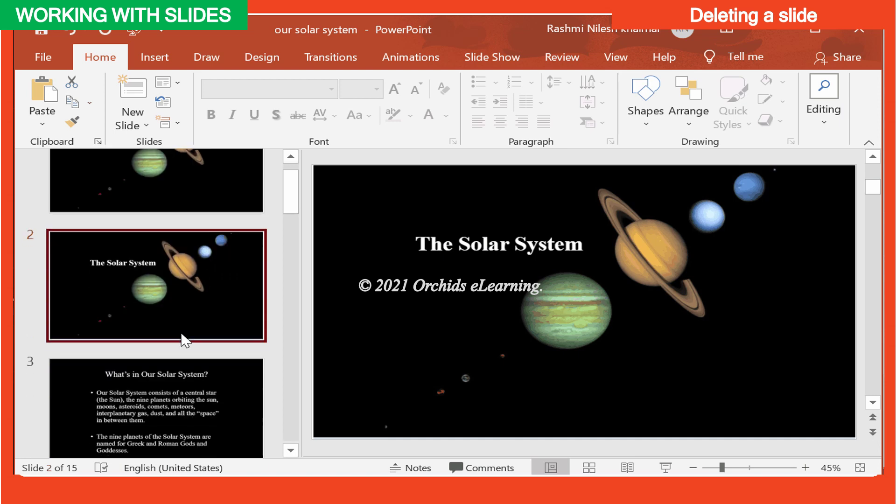
{"action": "left_click", "coordinate": [182, 339]}
{"action": "key", "text": "Delete"}
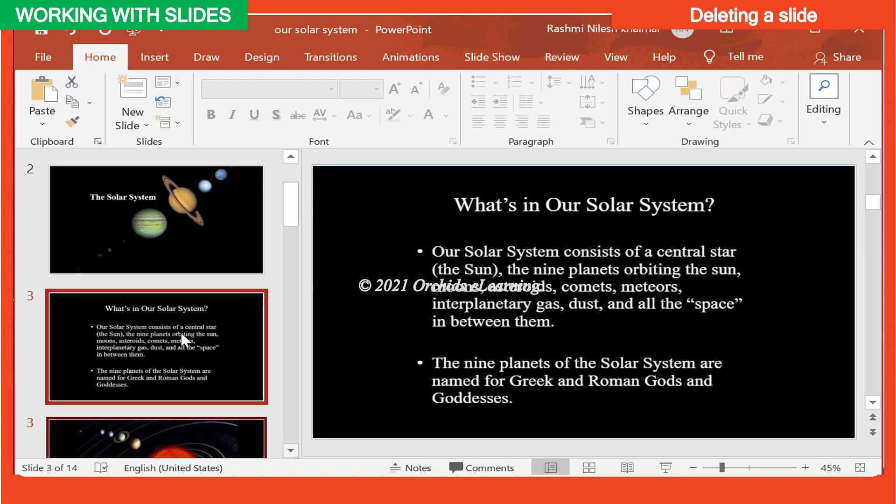
{"action": "right_click", "coordinate": [181, 349]}
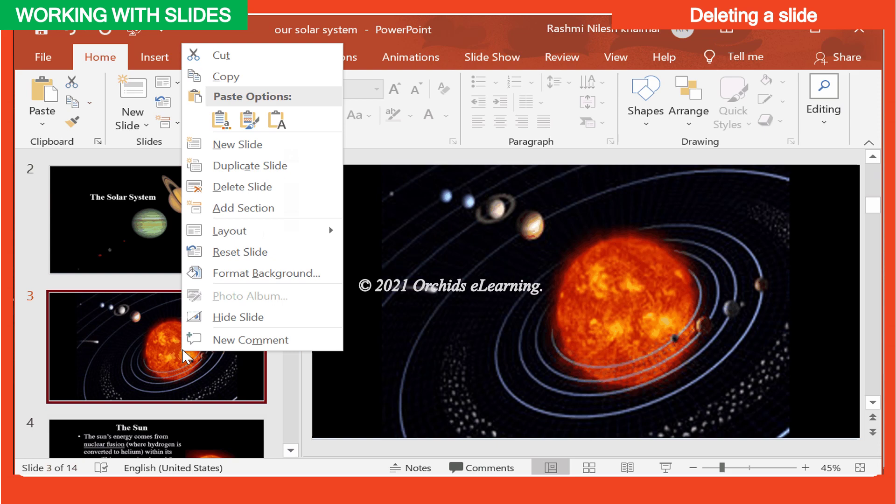
{"action": "left_click", "coordinate": [239, 189]}
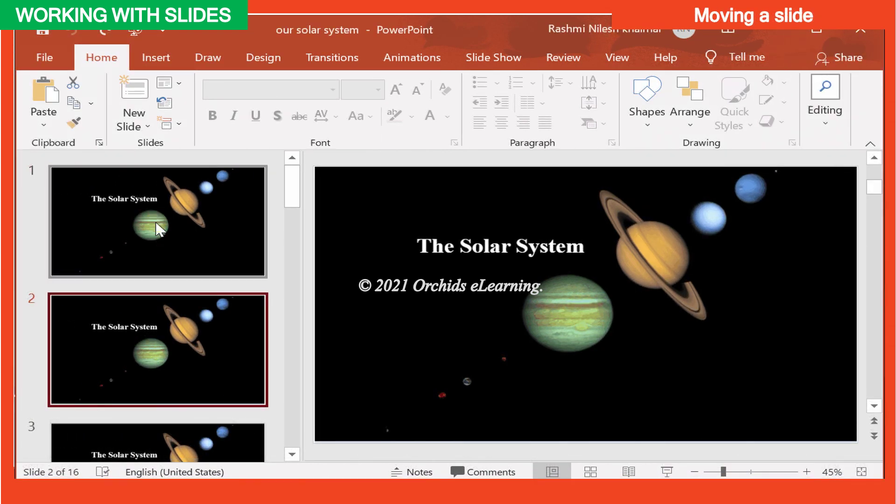
Drag the planets title slide to position 3 and What's in Our Solar System? to position 12
{"action": "left_click", "coordinate": [164, 235]}
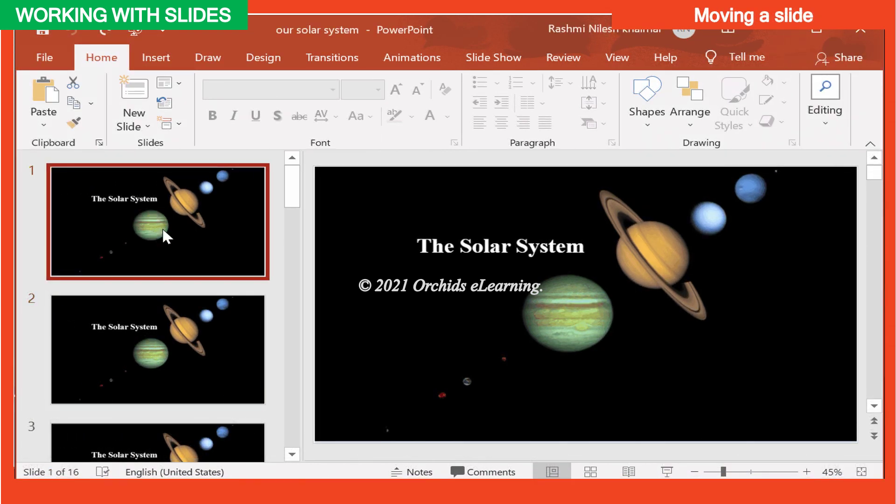
{"action": "left_click_drag", "start_coordinate": [162, 229], "coordinate": [169, 333]}
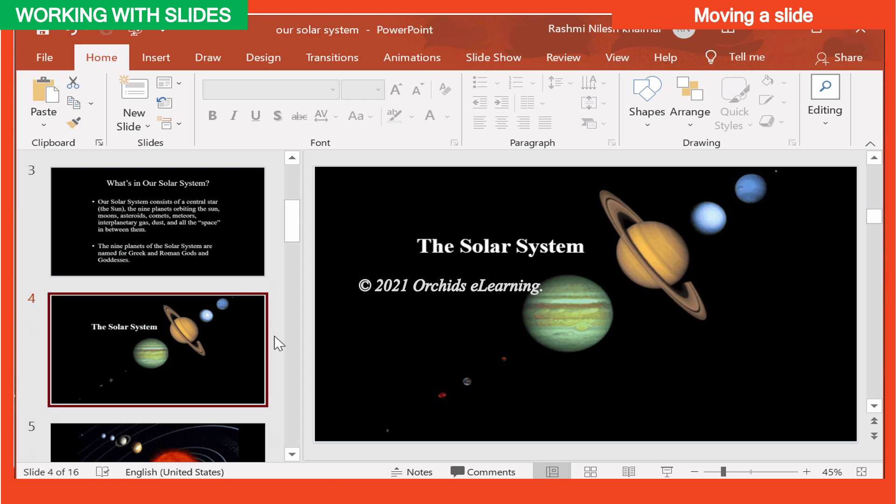
{"action": "left_click_drag", "start_coordinate": [196, 355], "coordinate": [199, 240]}
{"action": "left_click", "coordinate": [196, 355]}
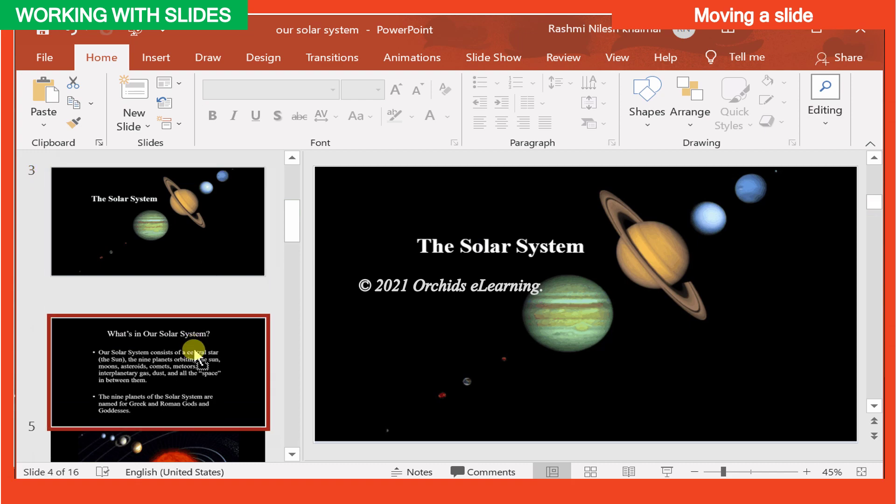
{"action": "left_click_drag", "start_coordinate": [196, 355], "coordinate": [196, 280]}
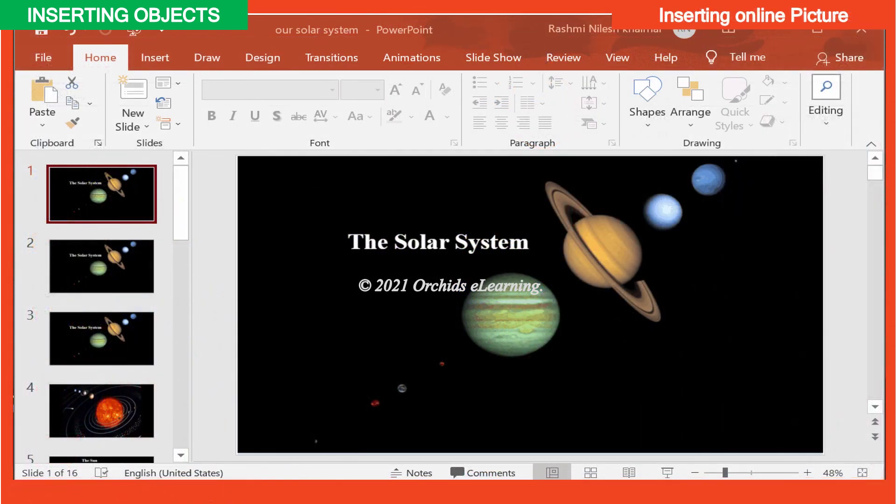
Insert the fiery planet image from an online 'solar system' search and shrink it on the title slide
{"action": "left_click", "coordinate": [153, 60]}
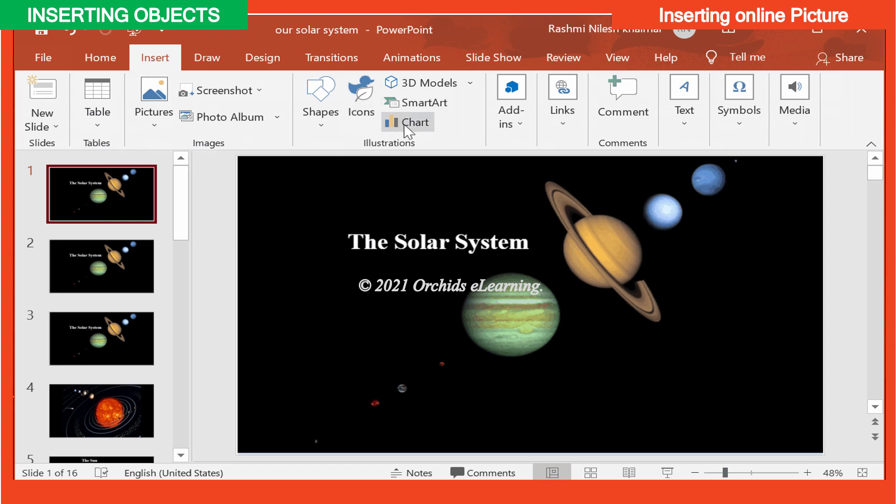
{"action": "left_click", "coordinate": [155, 122]}
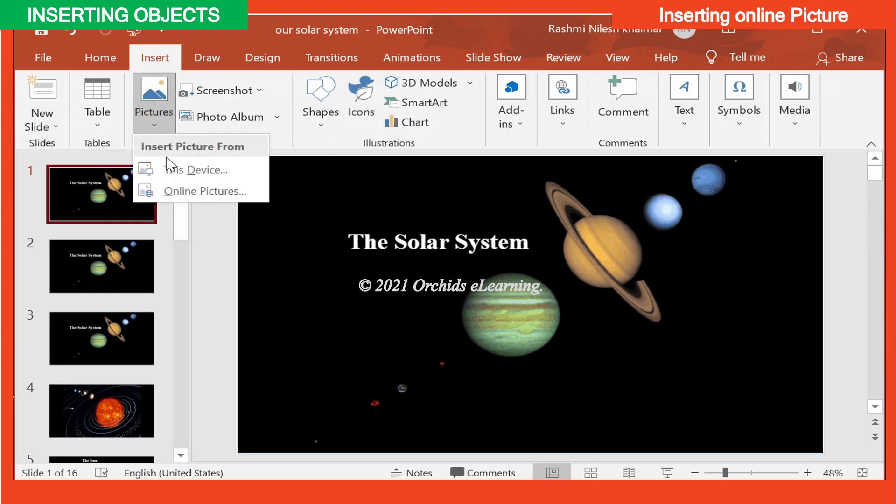
{"action": "left_click", "coordinate": [182, 192]}
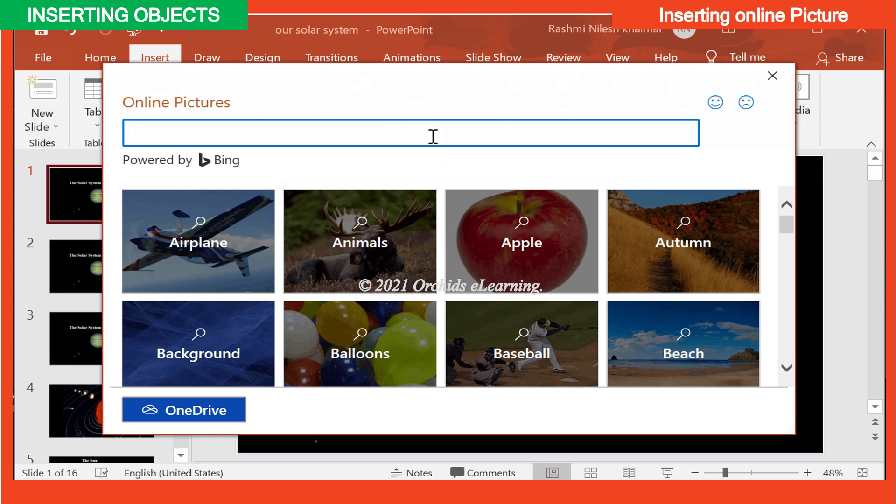
{"action": "type", "text": "solar system"}
{"action": "key", "text": "Return"}
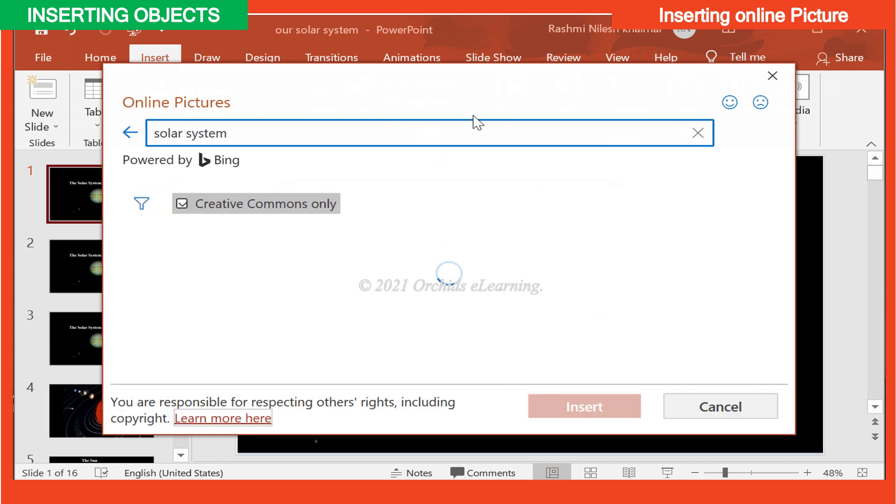
{"action": "left_click", "coordinate": [757, 312]}
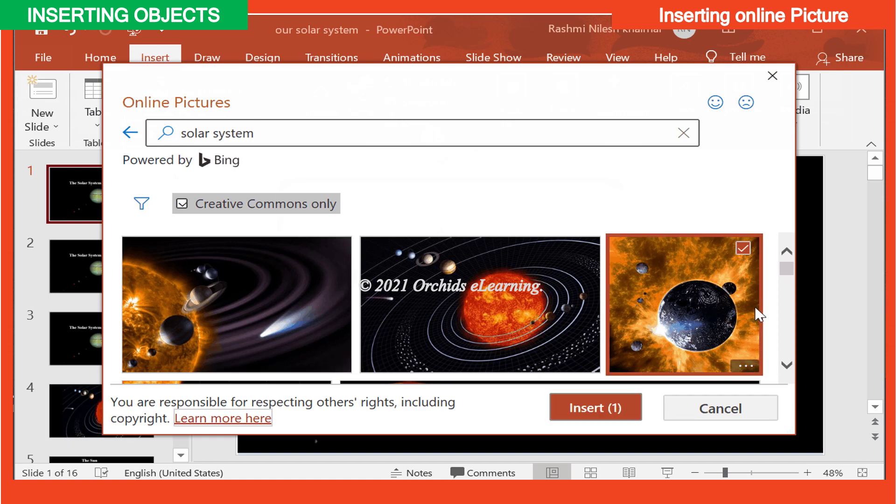
{"action": "scroll", "coordinate": [778, 292], "scroll_direction": "down", "scroll_amount": 1}
{"action": "scroll", "coordinate": [775, 289], "scroll_direction": "up", "scroll_amount": 1}
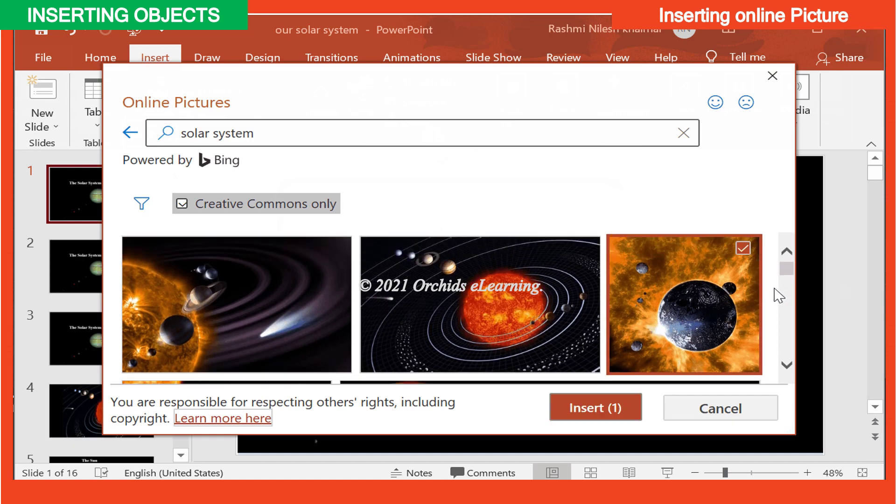
{"action": "left_click", "coordinate": [597, 408]}
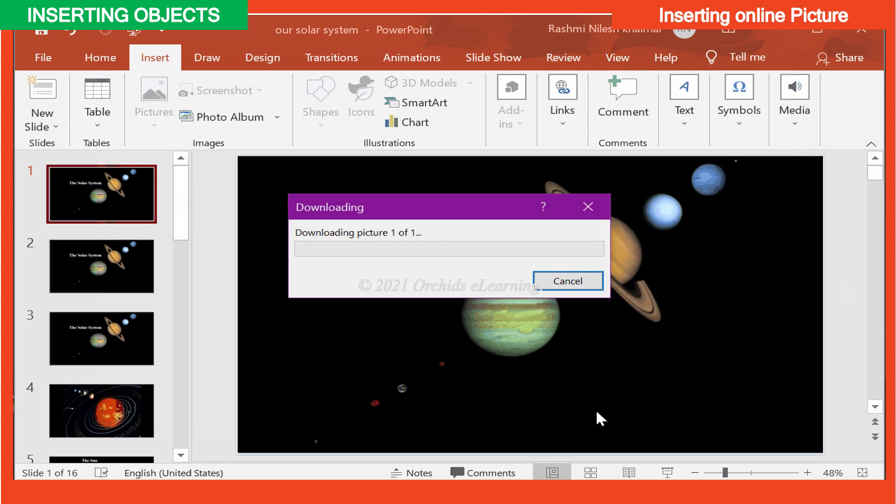
{"action": "left_click_drag", "start_coordinate": [696, 156], "coordinate": [530, 362]}
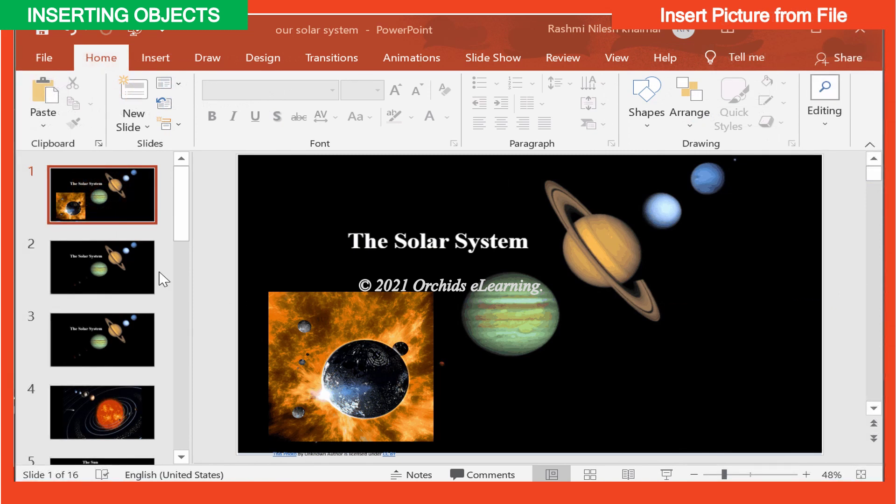
Insert the giphy sun picture from the Desktop onto the title slide
{"action": "left_click", "coordinate": [155, 51]}
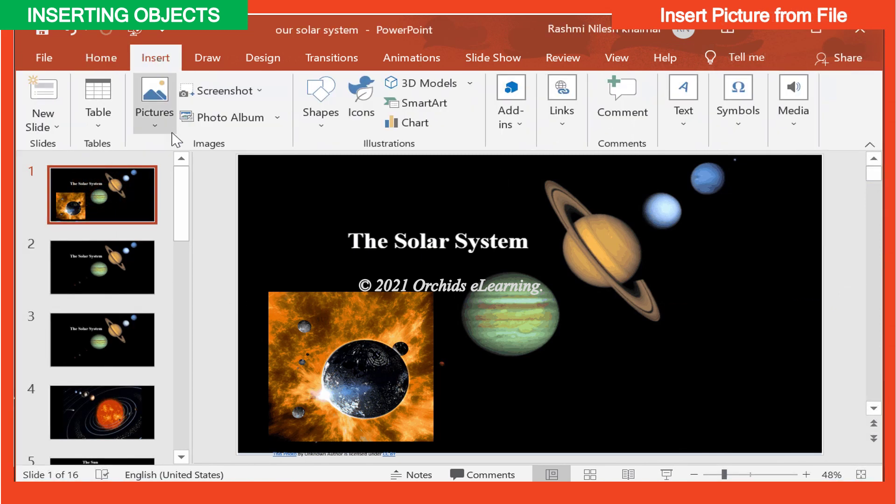
{"action": "left_click", "coordinate": [154, 114]}
{"action": "left_click", "coordinate": [179, 170]}
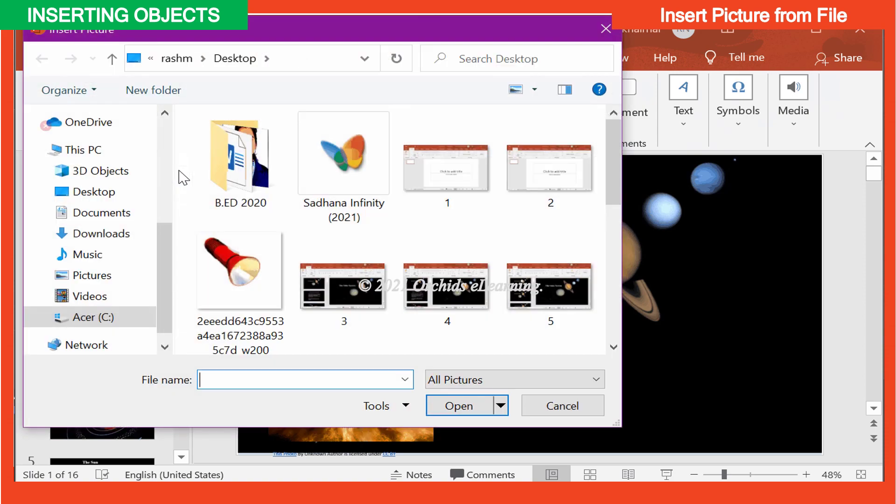
{"action": "left_click", "coordinate": [110, 193]}
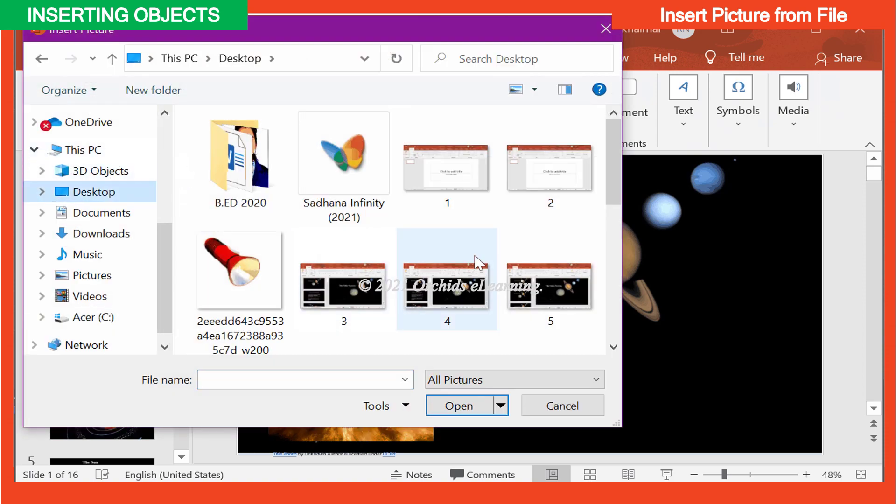
{"action": "scroll", "coordinate": [478, 260], "scroll_direction": "down", "scroll_amount": 5}
{"action": "left_click", "coordinate": [258, 284]}
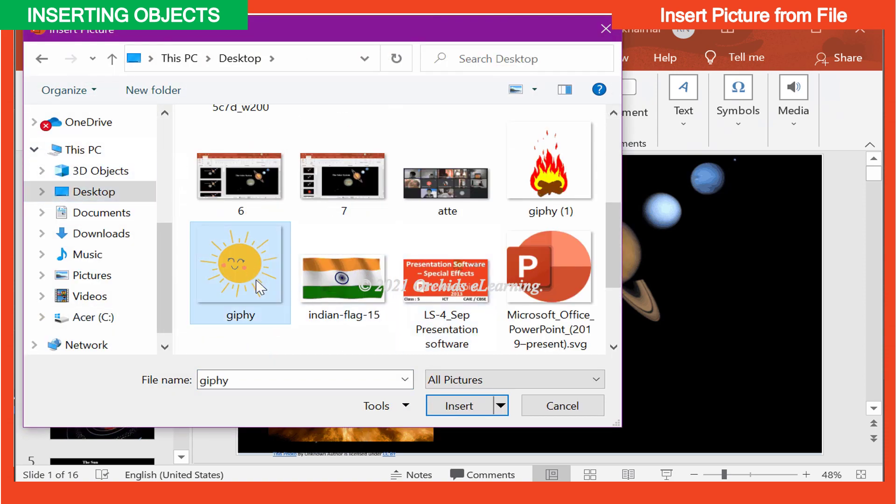
{"action": "left_click", "coordinate": [455, 406]}
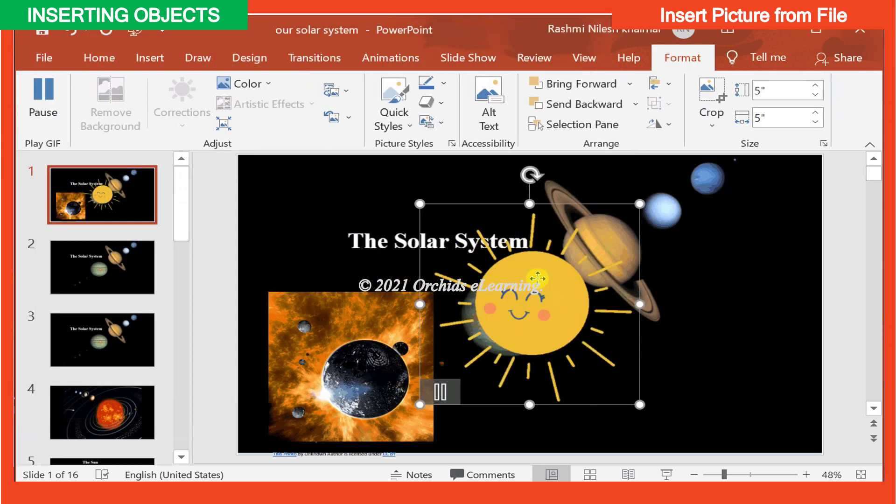
Move the sun picture to the right side of the slide, then delete it
{"action": "left_click_drag", "start_coordinate": [529, 290], "coordinate": [713, 330]}
{"action": "key", "text": "Escape"}
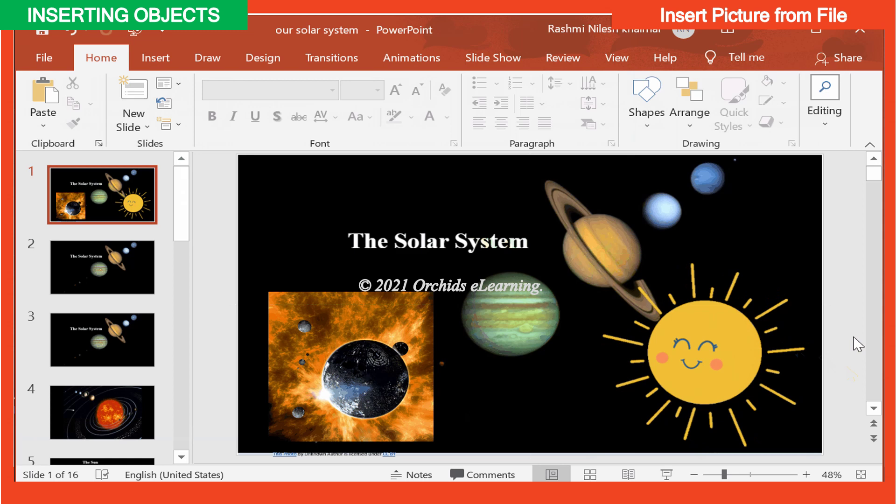
{"action": "left_click", "coordinate": [724, 340]}
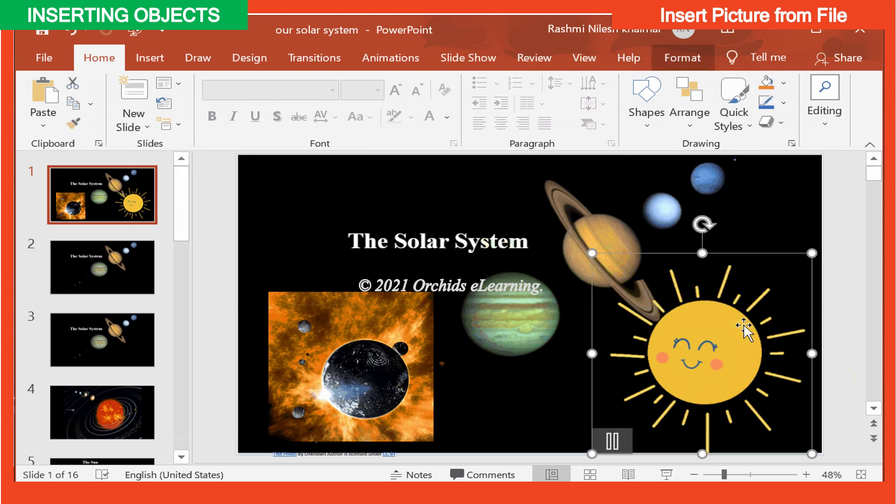
{"action": "left_click", "coordinate": [695, 57]}
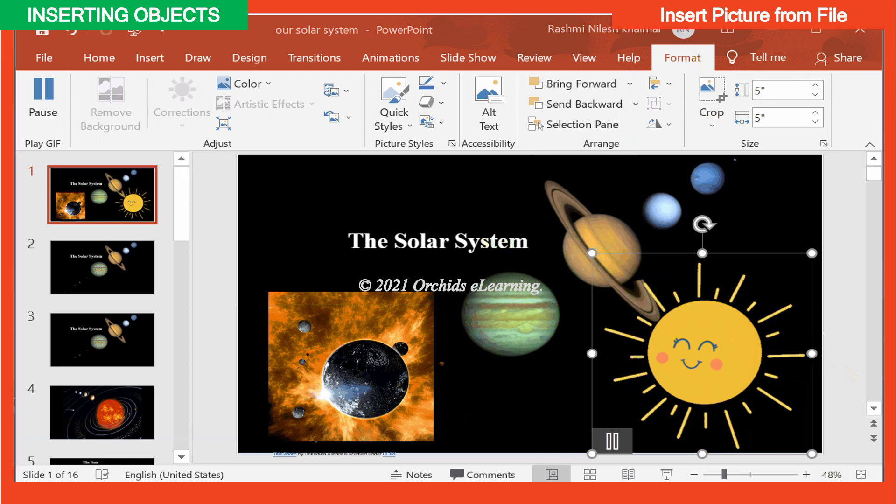
{"action": "key", "text": "Delete"}
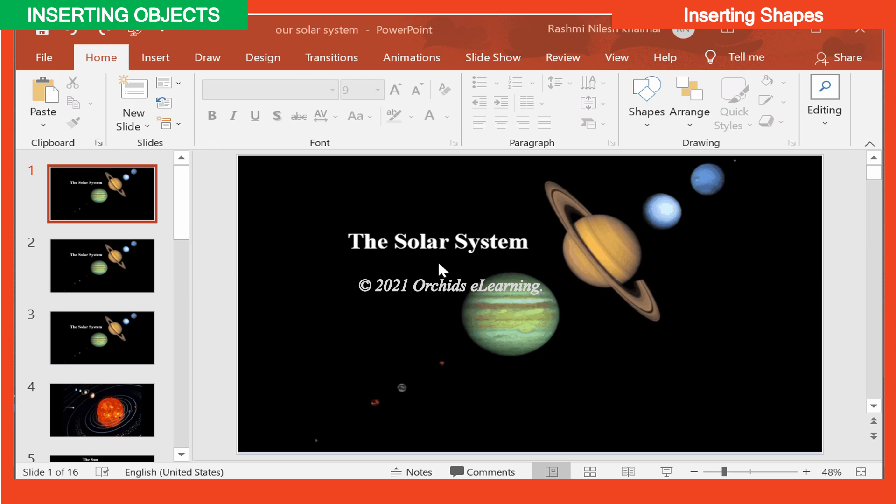
Draw a Sun shape on the left side of the title slide
{"action": "left_click", "coordinate": [165, 67]}
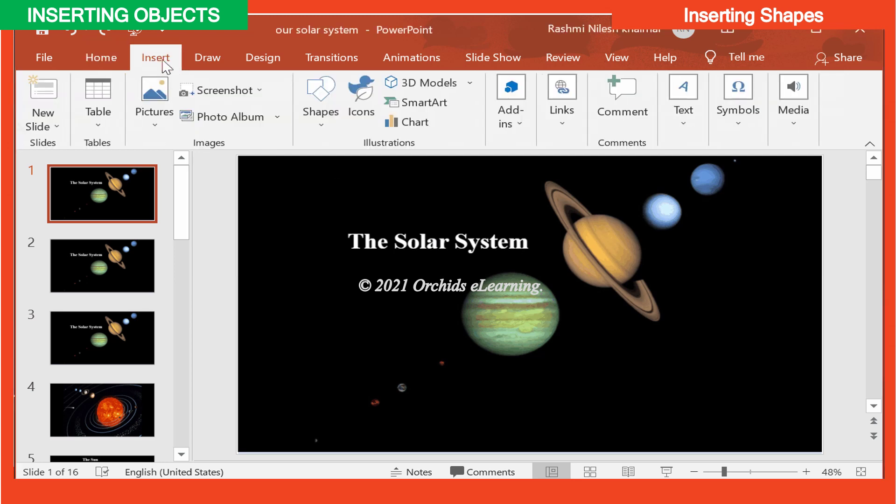
{"action": "left_click", "coordinate": [327, 128]}
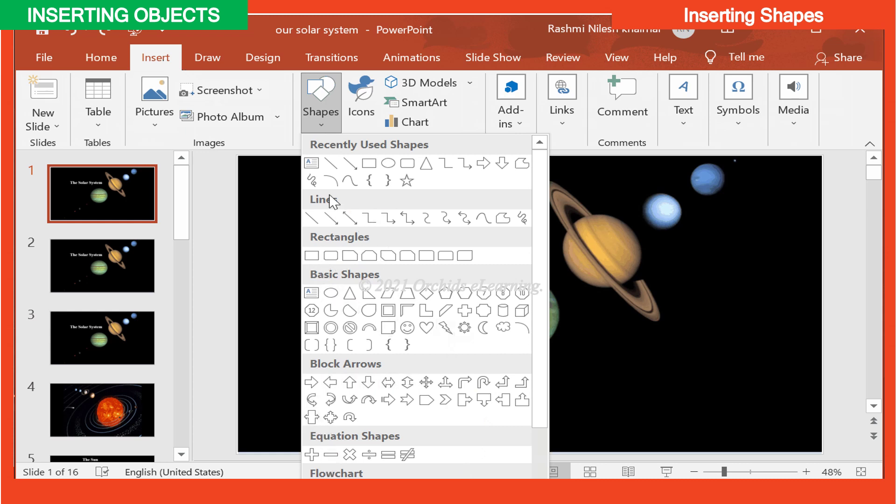
{"action": "left_click", "coordinate": [465, 328]}
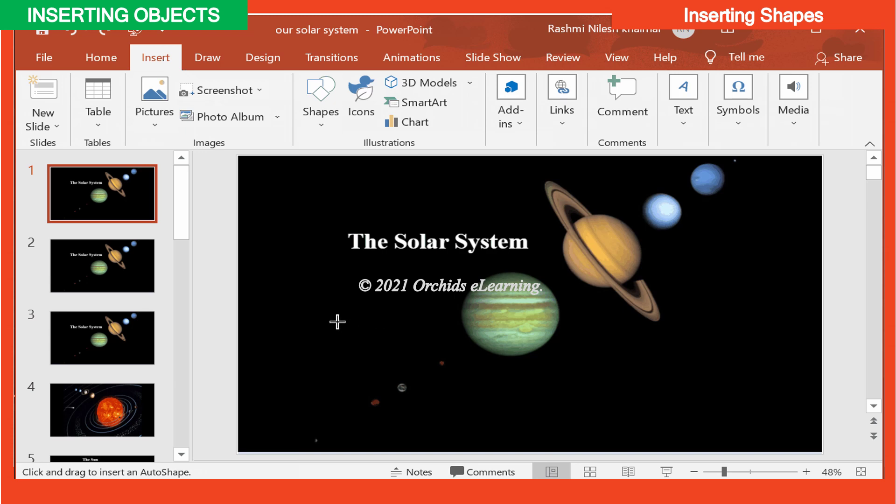
{"action": "left_click_drag", "start_coordinate": [283, 297], "coordinate": [435, 435]}
Enlarge the sun down and to the left, and shrink its central circle
{"action": "left_click", "coordinate": [360, 394]}
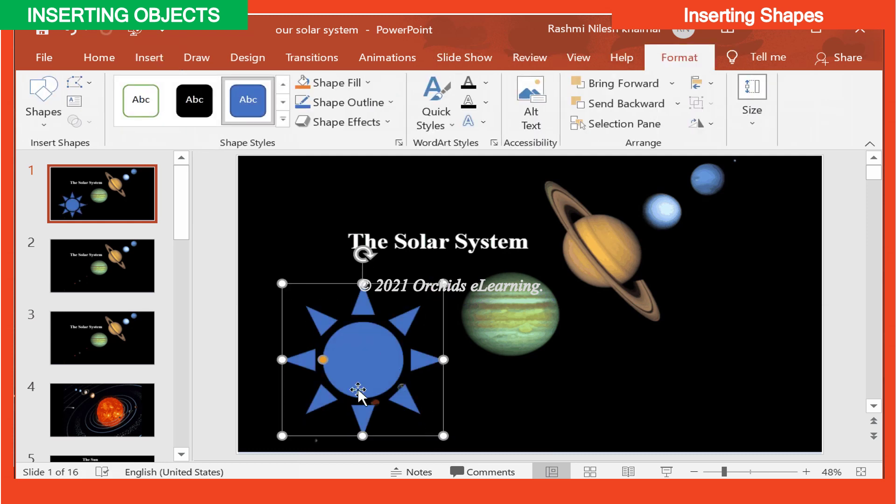
{"action": "left_click_drag", "start_coordinate": [282, 435], "coordinate": [265, 445]}
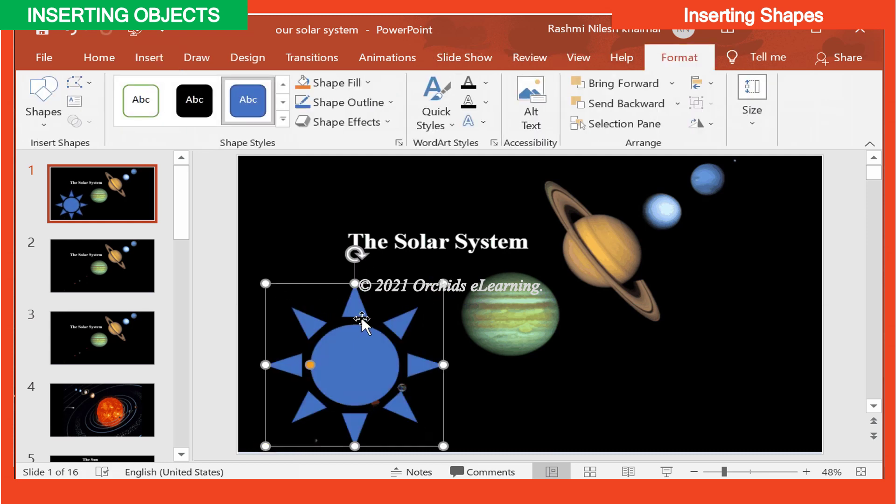
{"action": "mouse_move", "coordinate": [310, 365]}
{"action": "left_mouse_down"}
{"action": "mouse_move", "coordinate": [320, 350]}
{"action": "mouse_move", "coordinate": [314, 365]}
{"action": "left_mouse_up"}
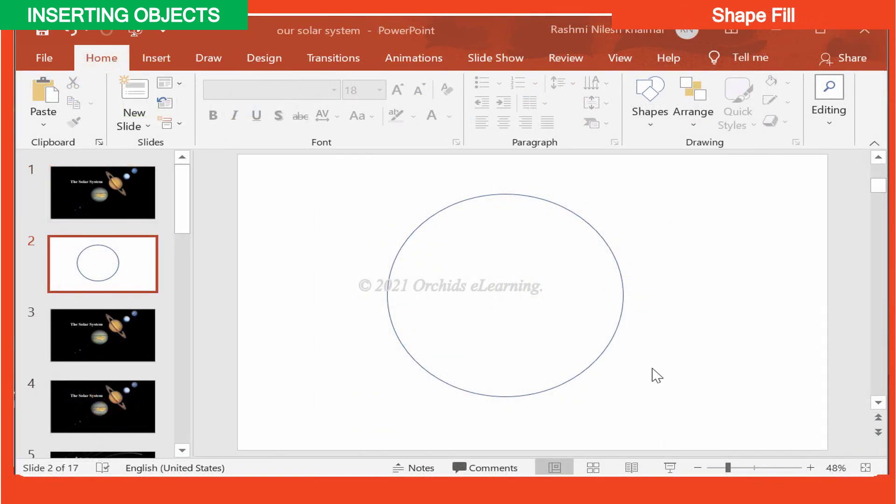
Open the circle's Shape Fill choices on slide 2 and close them without applying a texture
{"action": "left_click", "coordinate": [621, 308]}
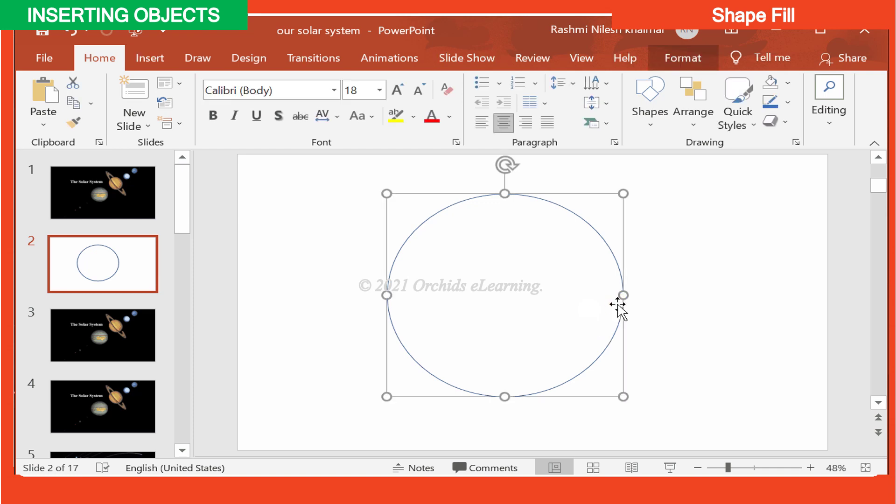
{"action": "left_click", "coordinate": [668, 65]}
{"action": "left_click", "coordinate": [370, 84]}
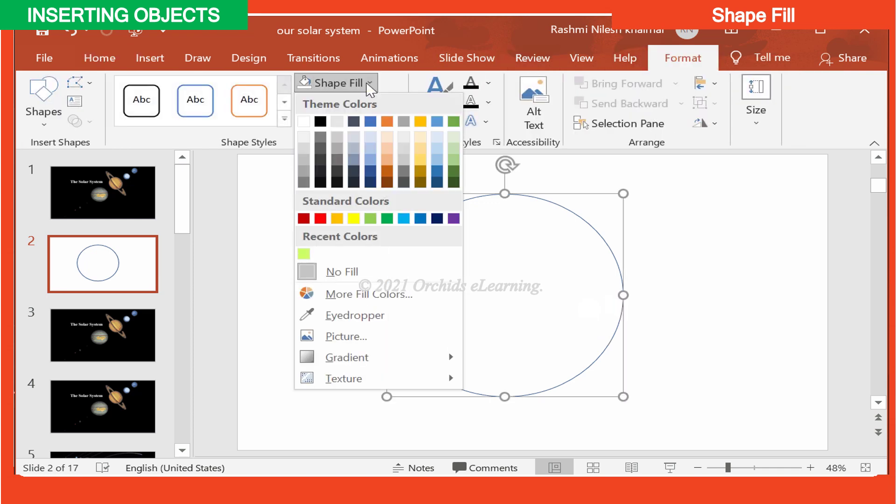
{"action": "mouse_move", "coordinate": [364, 358]}
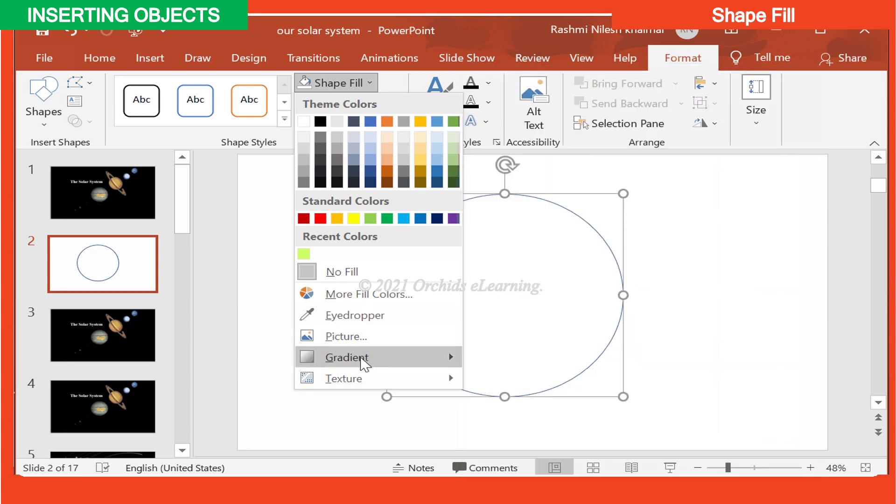
{"action": "mouse_move", "coordinate": [360, 379]}
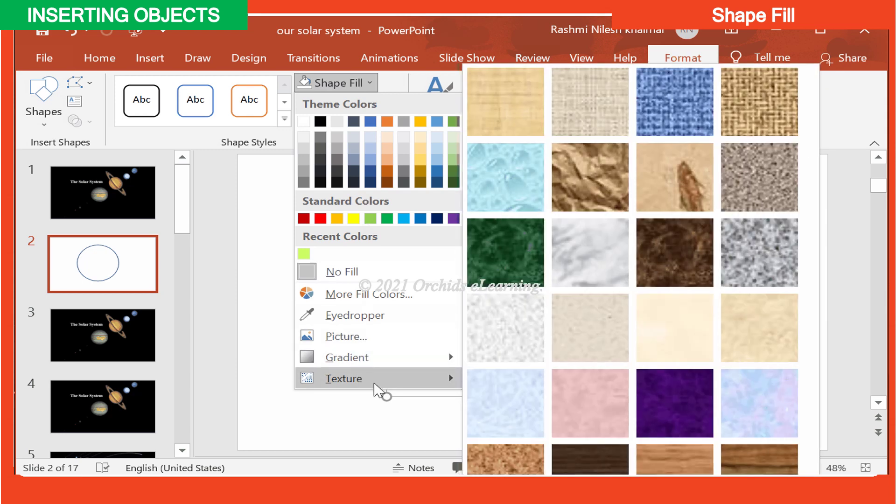
{"action": "left_click", "coordinate": [441, 423]}
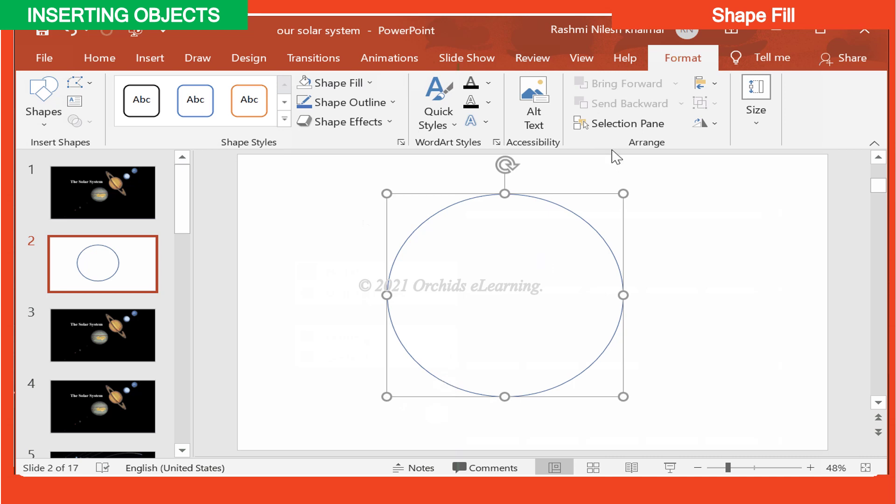
Try a light orange fill on the circle
{"action": "left_click", "coordinate": [356, 83]}
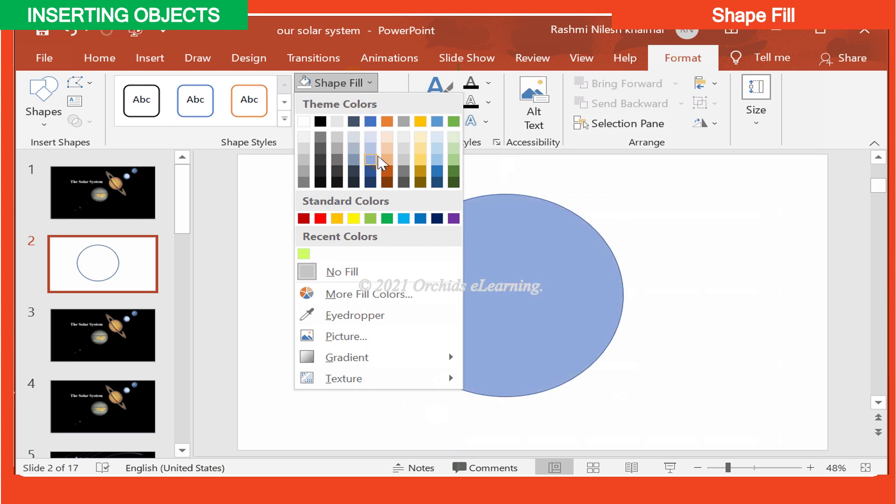
{"action": "left_click", "coordinate": [387, 159]}
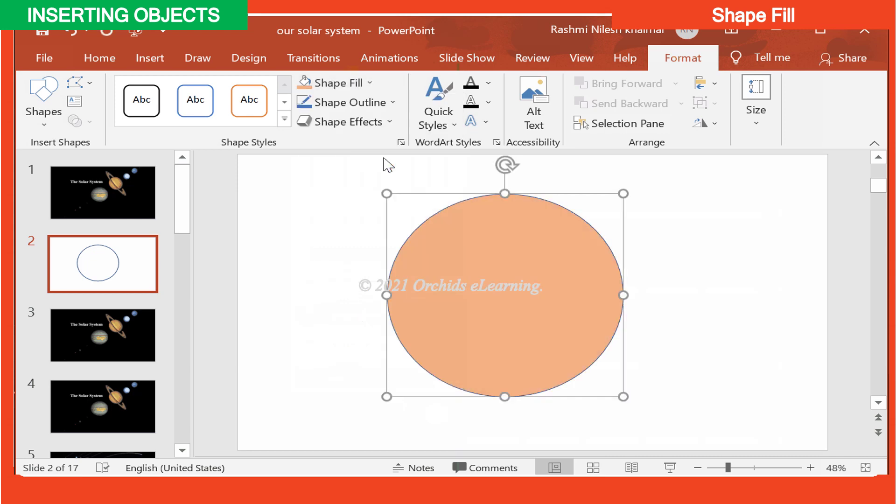
{"action": "left_click", "coordinate": [360, 83]}
Fill the circle dark navy blue, then change it to red from the Standard colours palette
{"action": "left_click", "coordinate": [355, 172]}
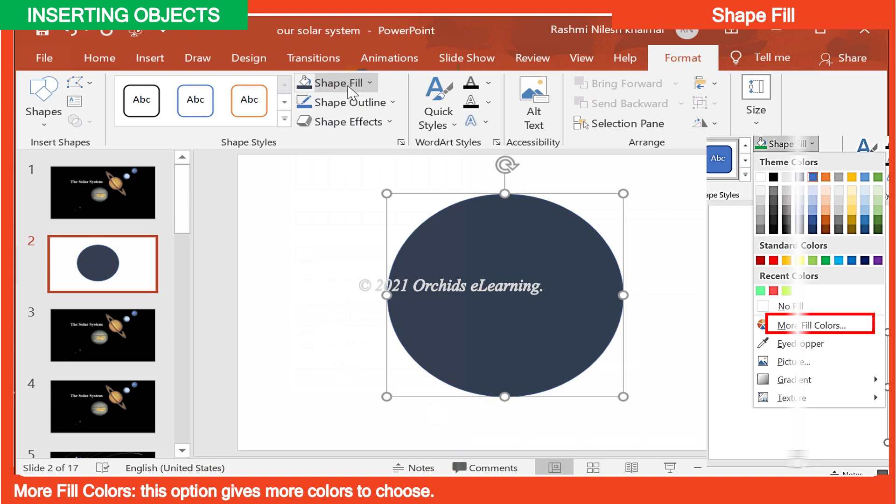
{"action": "left_click", "coordinate": [350, 84]}
{"action": "left_click", "coordinate": [327, 293]}
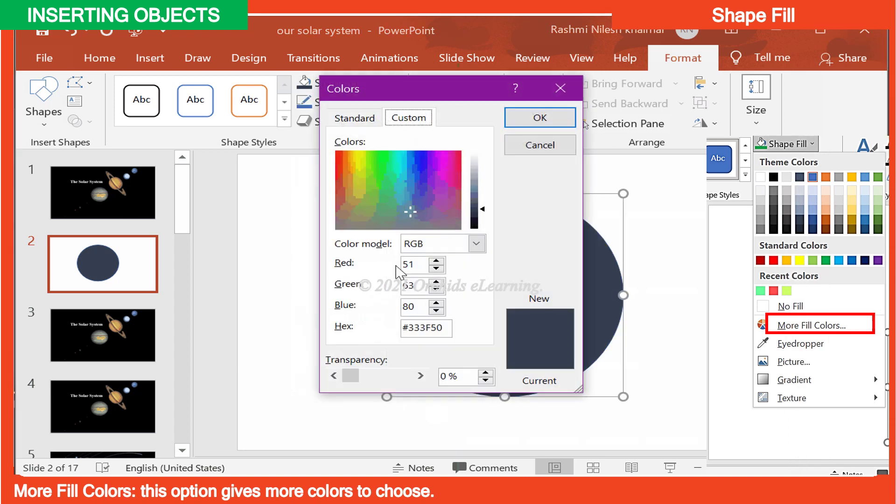
{"action": "left_click", "coordinate": [355, 118]}
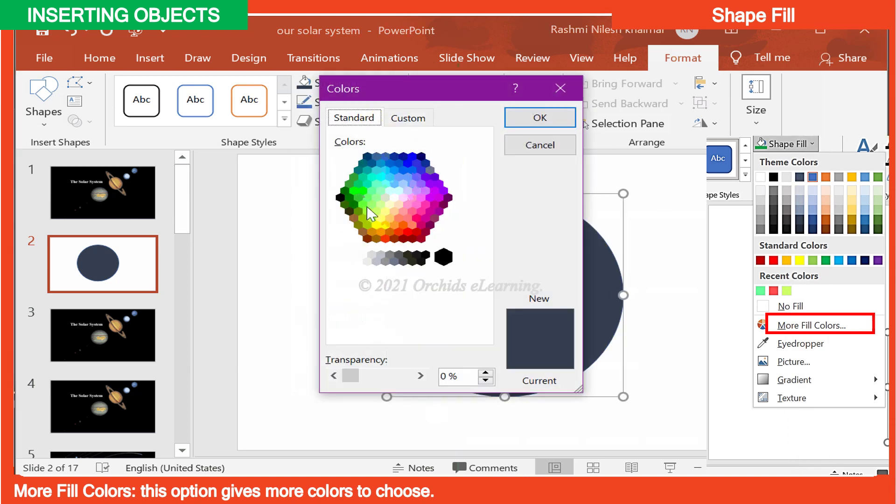
{"action": "left_click", "coordinate": [413, 235]}
{"action": "left_click", "coordinate": [537, 119]}
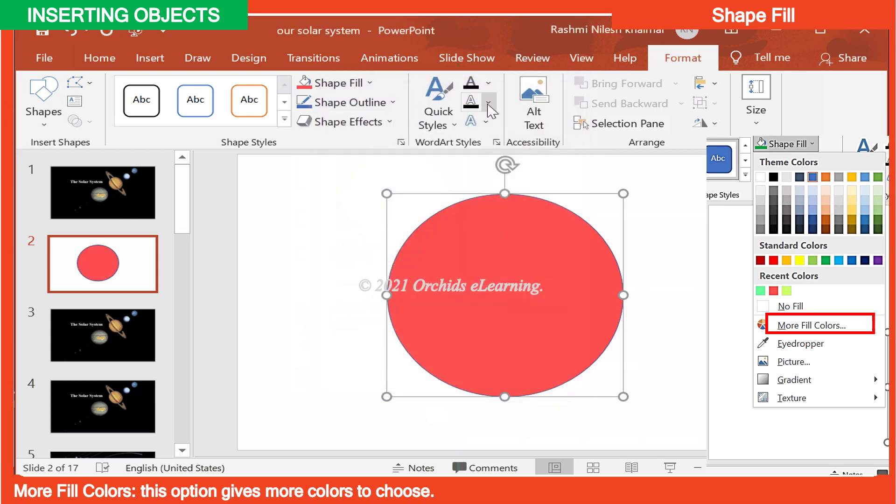
{"action": "left_click", "coordinate": [369, 85]}
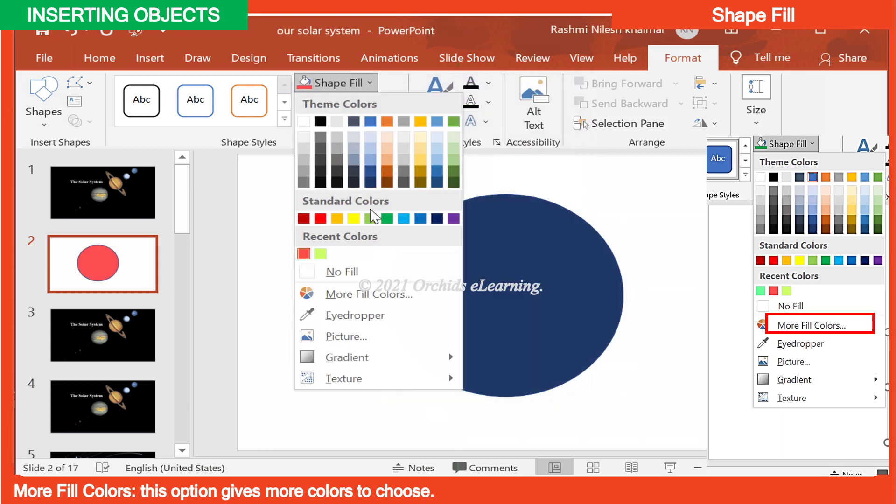
Fill the circle with the giphy cartoon sun picture chosen from a file
{"action": "left_click", "coordinate": [342, 338]}
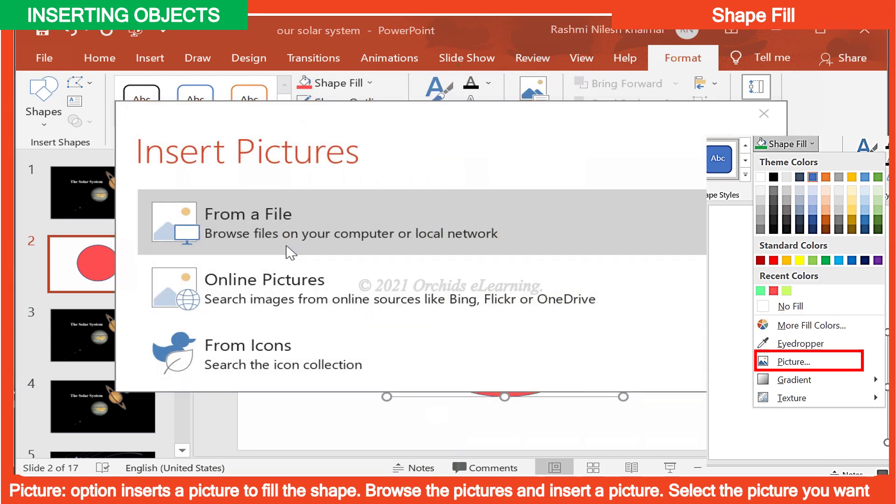
{"action": "left_click", "coordinate": [290, 243]}
{"action": "scroll", "coordinate": [303, 260], "scroll_direction": "down", "scroll_amount": 5}
{"action": "left_click", "coordinate": [518, 182]}
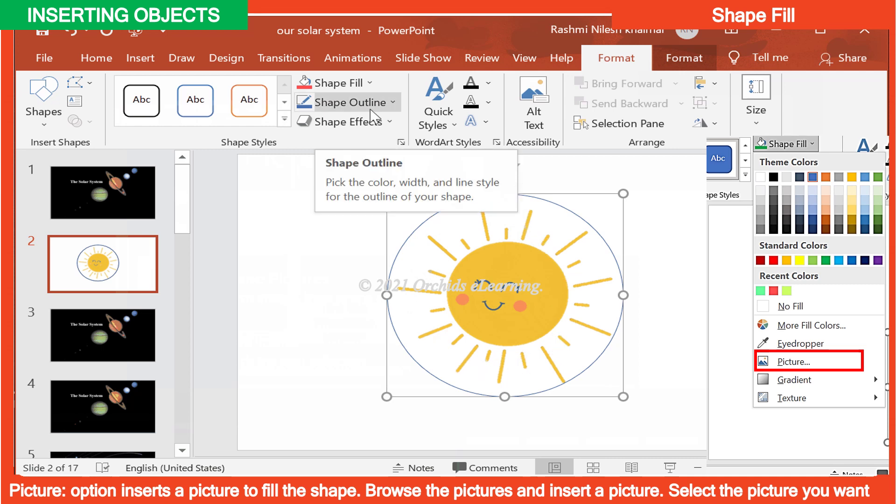
Try a light gradient fill and then a diagonal gradient on the circle
{"action": "left_click", "coordinate": [345, 83]}
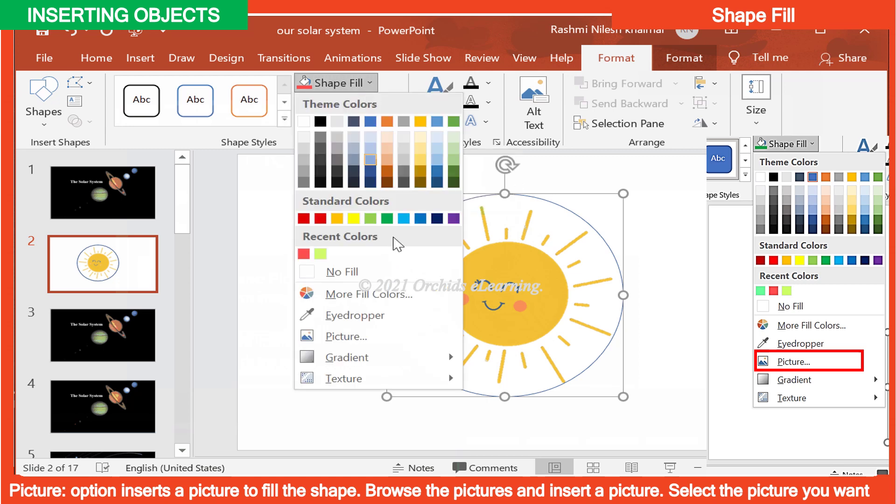
{"action": "mouse_move", "coordinate": [411, 359]}
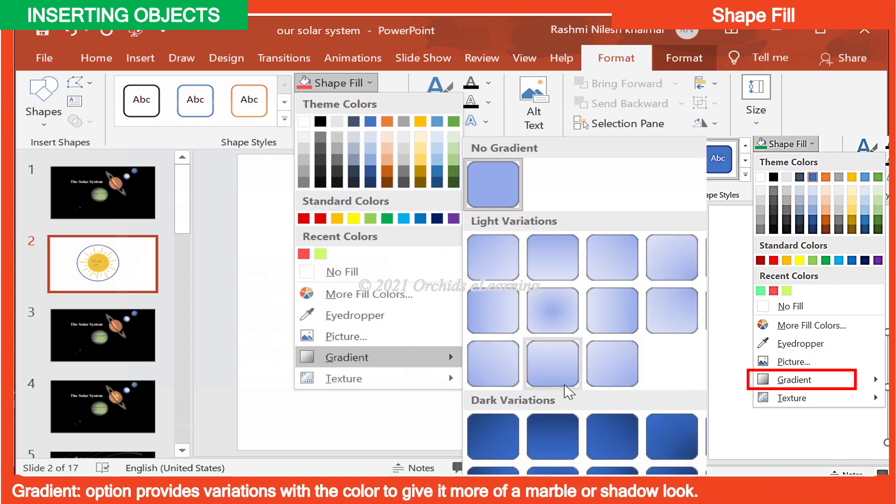
{"action": "left_click", "coordinate": [603, 366]}
{"action": "left_click", "coordinate": [346, 84]}
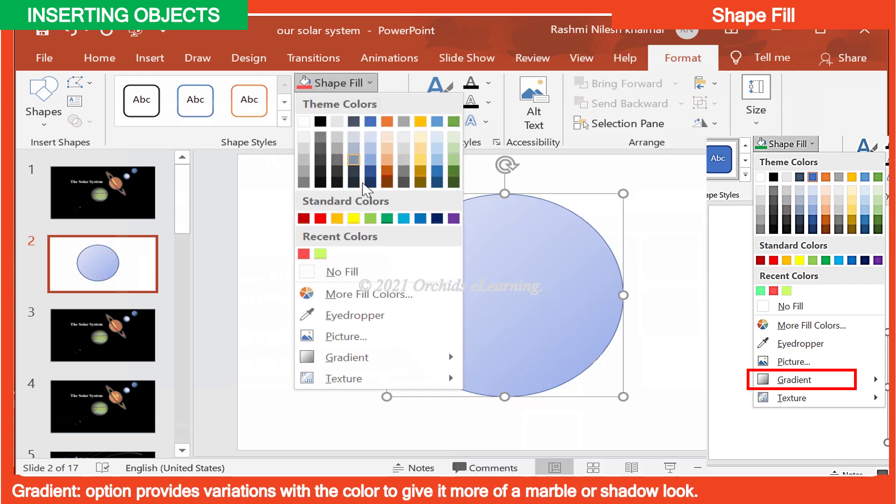
{"action": "mouse_move", "coordinate": [448, 358]}
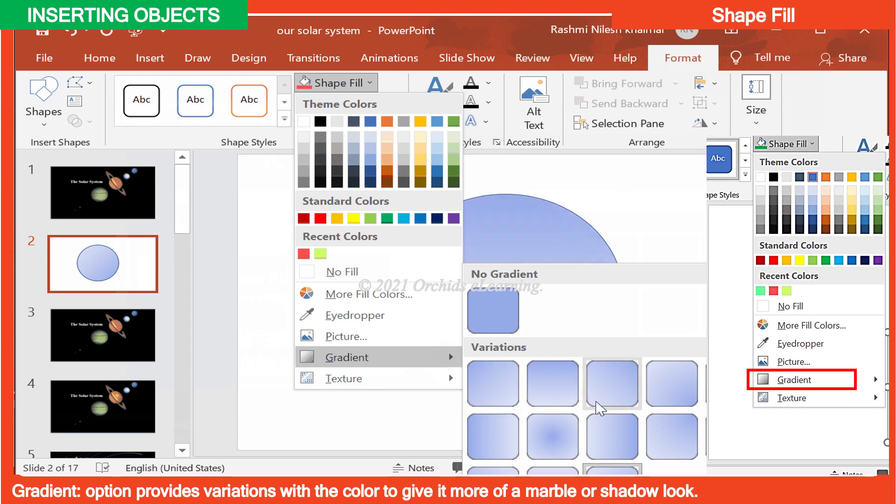
{"action": "left_click", "coordinate": [507, 386]}
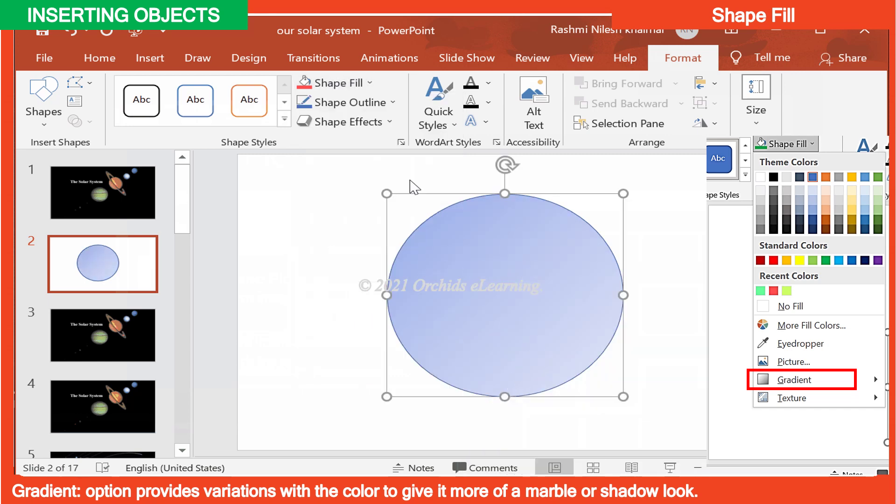
Try the fish-fossil texture, then apply the purple texture fill
{"action": "left_click", "coordinate": [352, 82]}
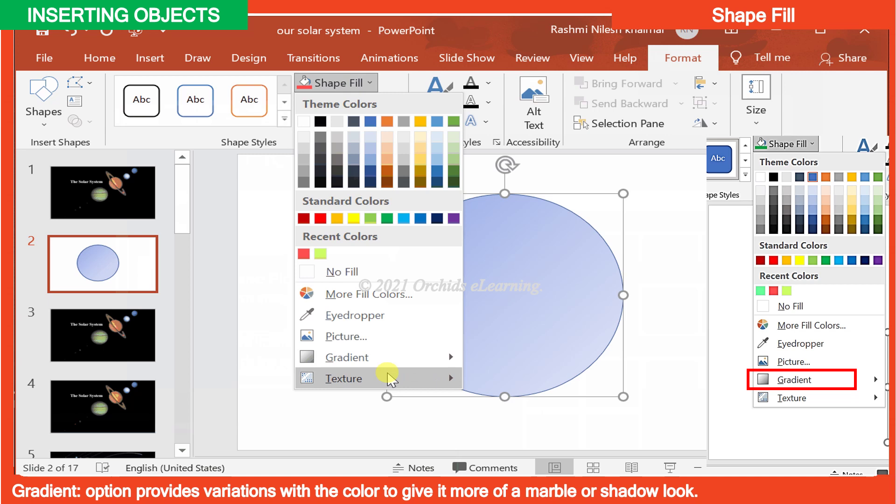
{"action": "mouse_move", "coordinate": [391, 378]}
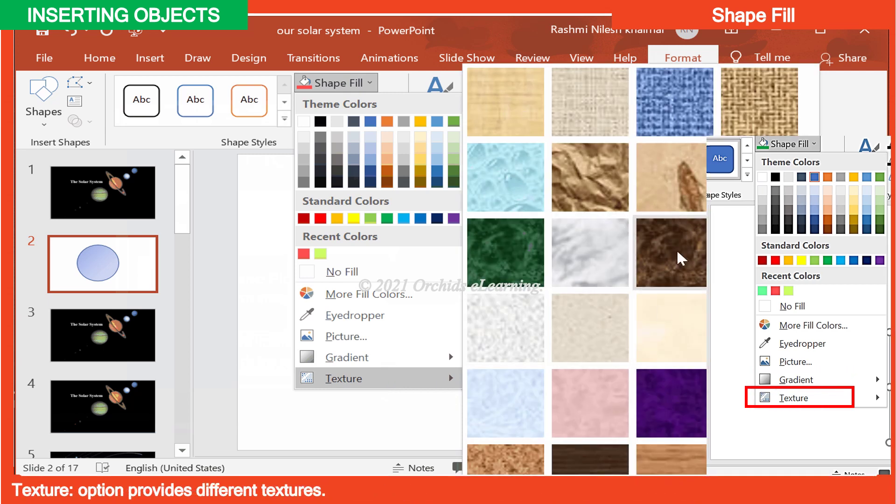
{"action": "left_click", "coordinate": [672, 180]}
{"action": "left_click", "coordinate": [364, 86]}
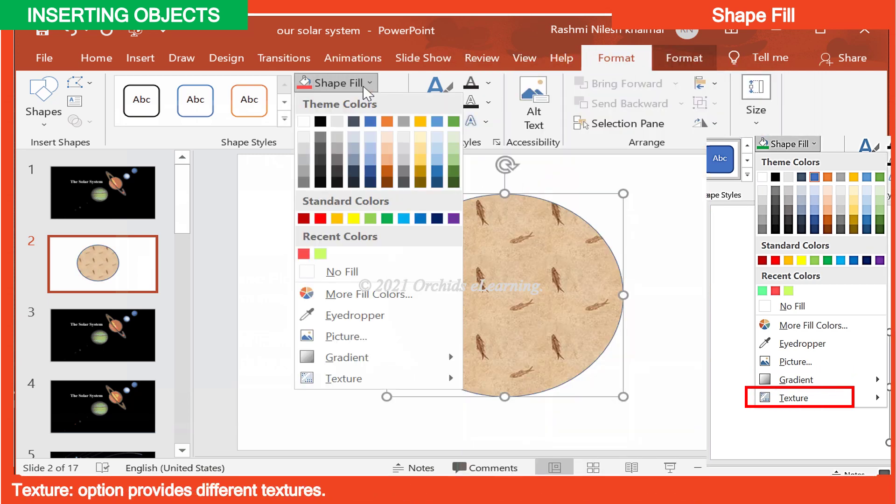
{"action": "mouse_move", "coordinate": [408, 376]}
{"action": "left_click", "coordinate": [654, 422]}
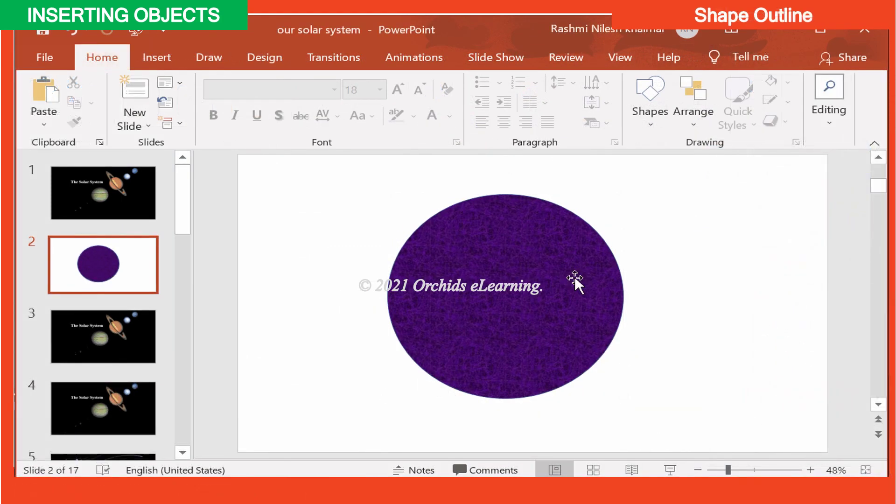
Select the purple circle and try orange, then dark orange, as its outline colour
{"action": "left_click", "coordinate": [575, 276]}
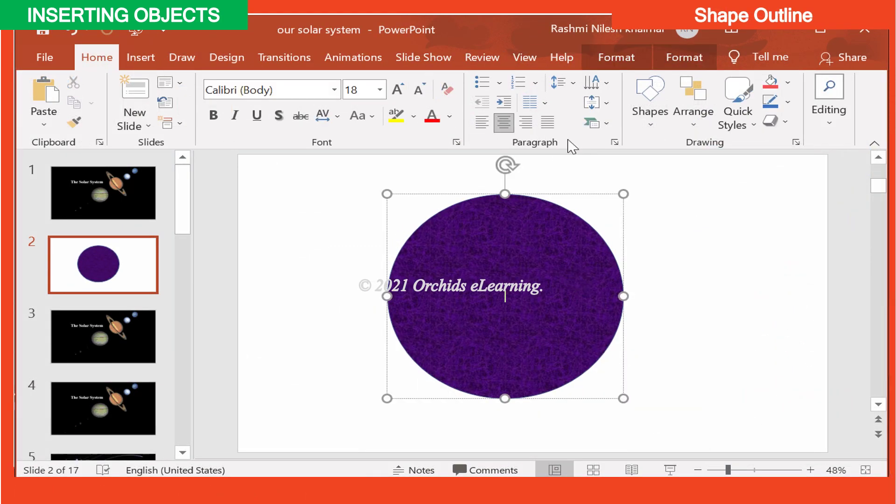
{"action": "left_click", "coordinate": [685, 58]}
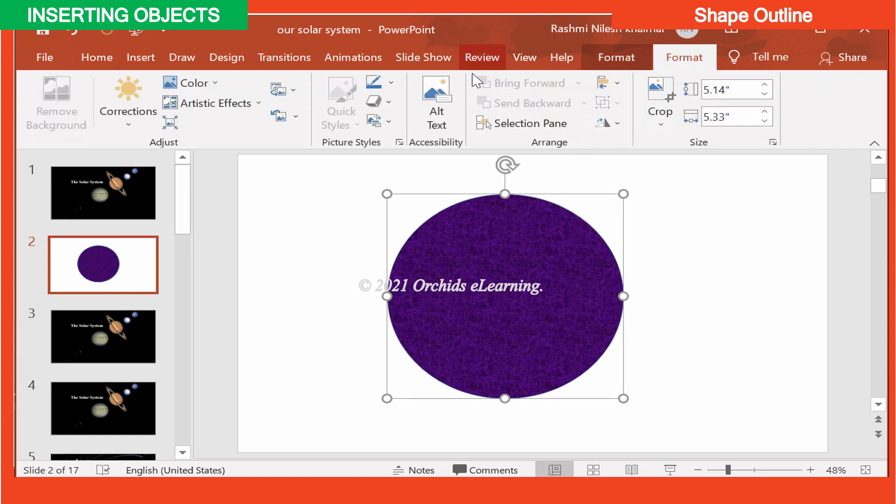
{"action": "left_click", "coordinate": [620, 58]}
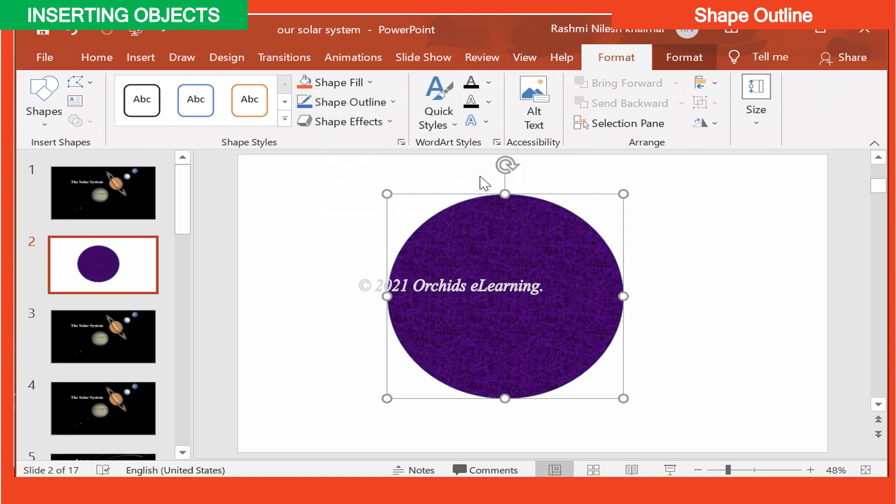
{"action": "left_click", "coordinate": [381, 103]}
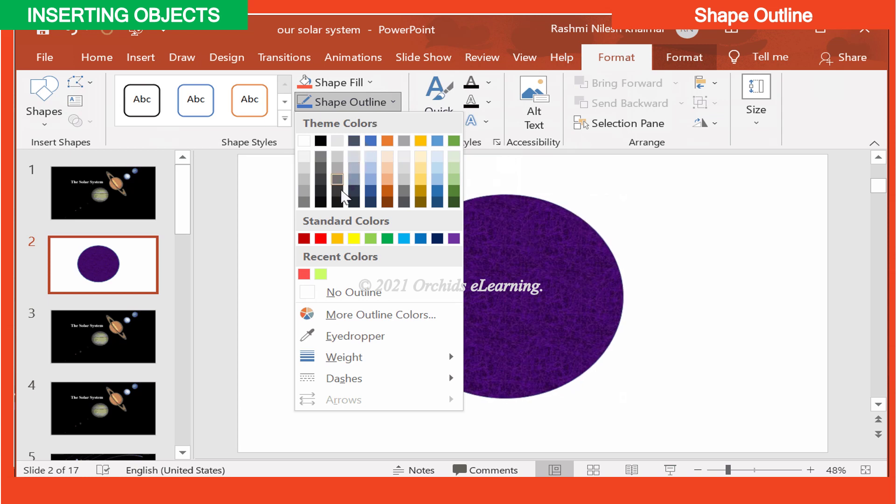
{"action": "left_click", "coordinate": [326, 240]}
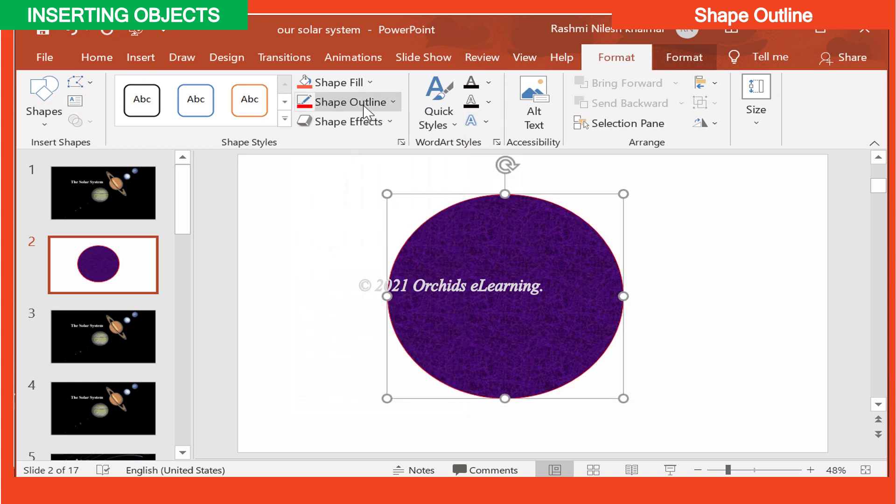
{"action": "left_click", "coordinate": [330, 101]}
{"action": "left_click", "coordinate": [385, 189]}
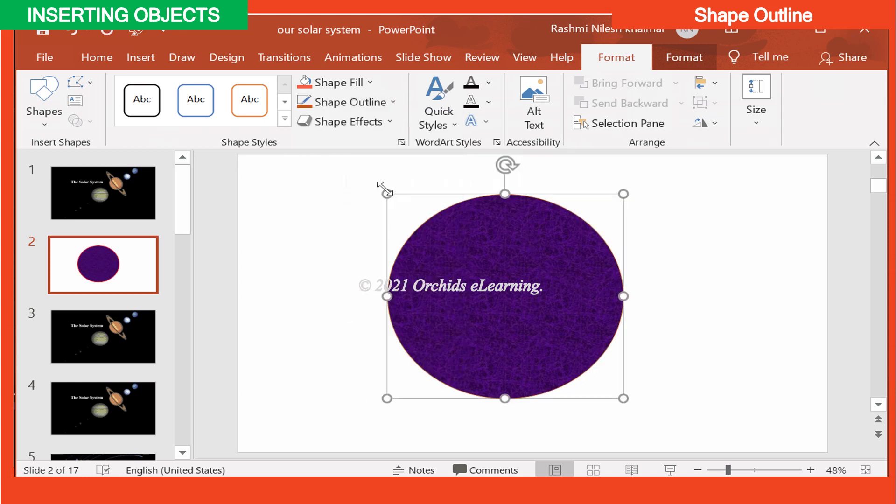
Set the outline to light green from the Standard colours palette
{"action": "left_click", "coordinate": [391, 102]}
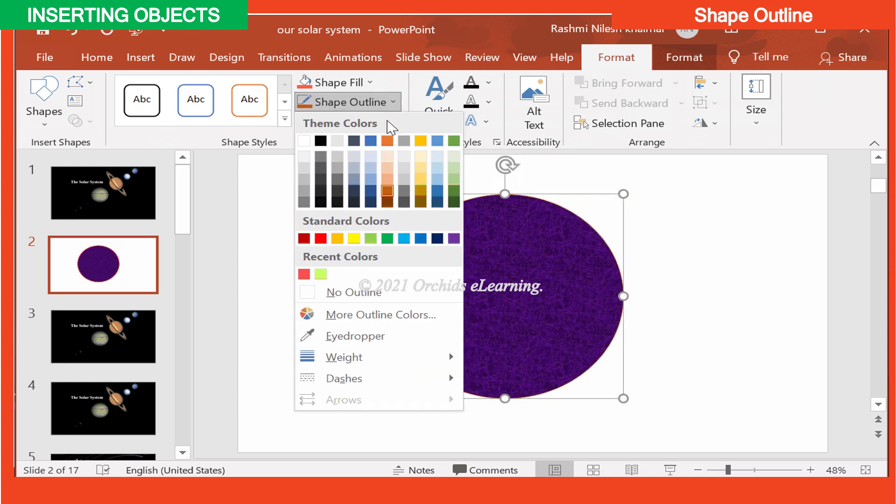
{"action": "left_click", "coordinate": [399, 315]}
{"action": "left_click", "coordinate": [354, 118]}
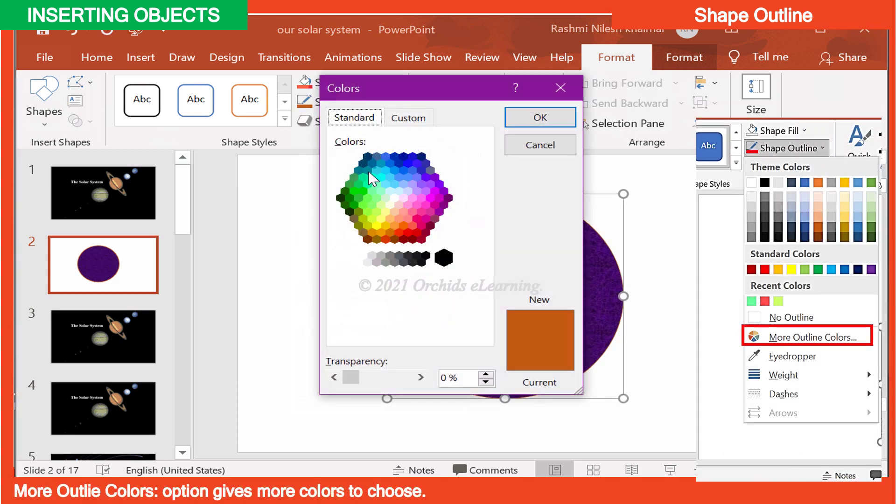
{"action": "left_click", "coordinate": [357, 197]}
{"action": "left_click", "coordinate": [369, 190]}
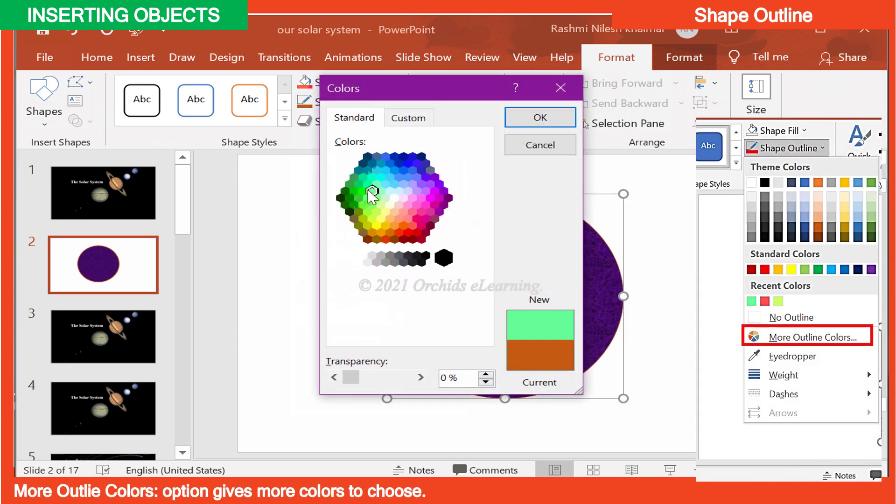
{"action": "left_click", "coordinate": [541, 121]}
{"action": "left_click", "coordinate": [373, 103]}
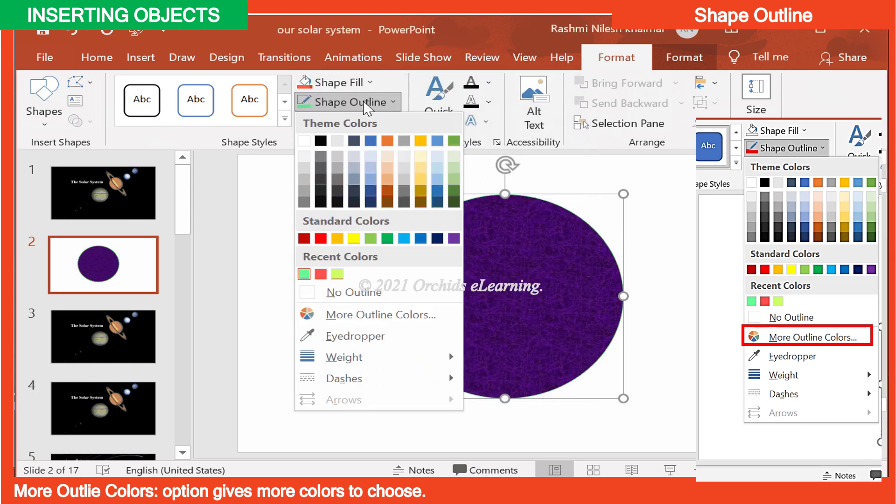
Give the circle a black outline
{"action": "mouse_move", "coordinate": [355, 358]}
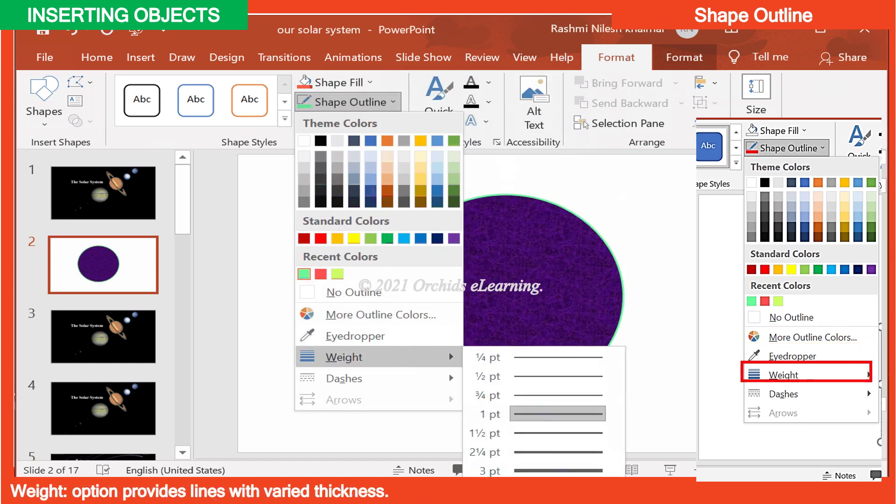
{"action": "key", "text": "Escape"}
{"action": "key", "text": "Escape"}
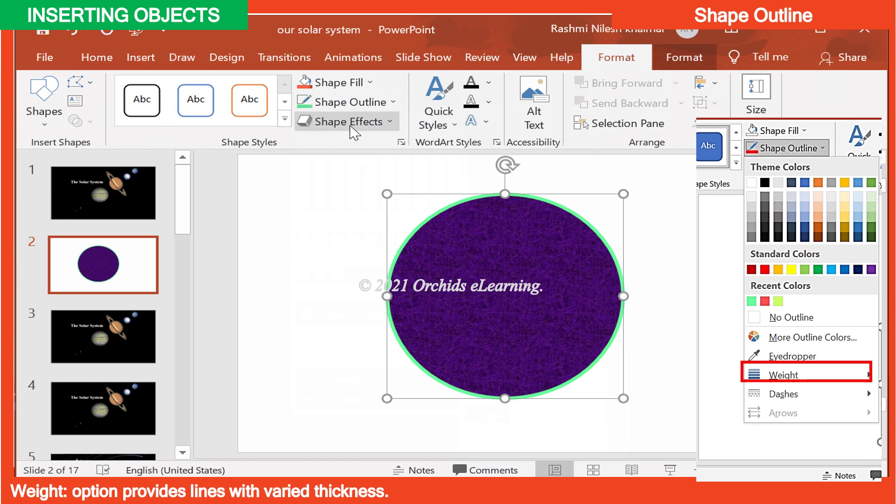
{"action": "left_click", "coordinate": [353, 102]}
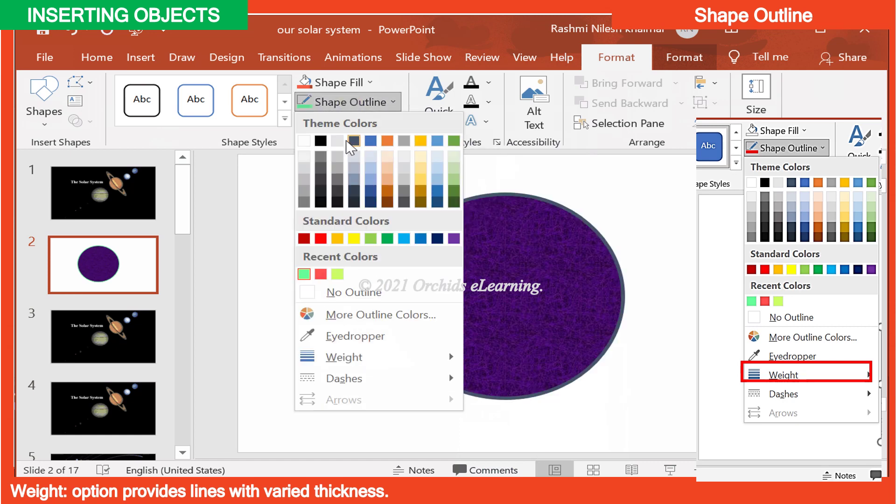
{"action": "left_click", "coordinate": [321, 141]}
Try a dashed outline style and a gold outline colour on the circle
{"action": "left_click", "coordinate": [353, 102]}
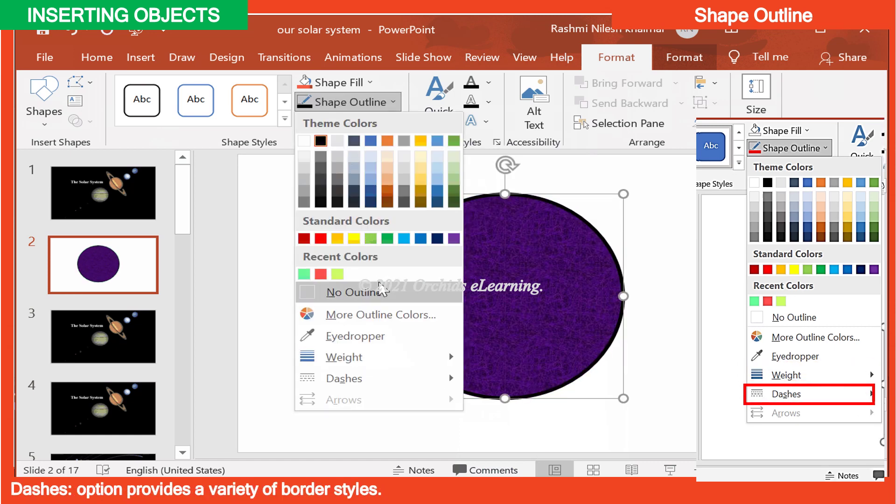
{"action": "mouse_move", "coordinate": [401, 375]}
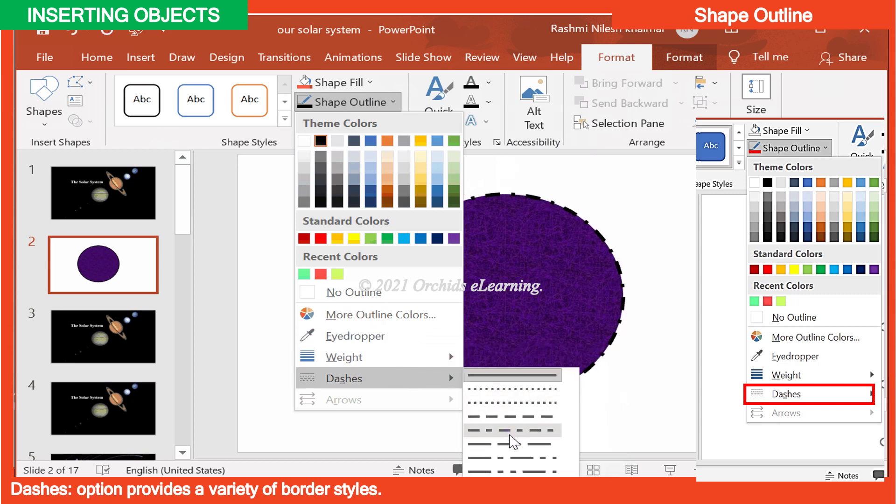
{"action": "left_click", "coordinate": [511, 436]}
{"action": "left_click", "coordinate": [379, 103]}
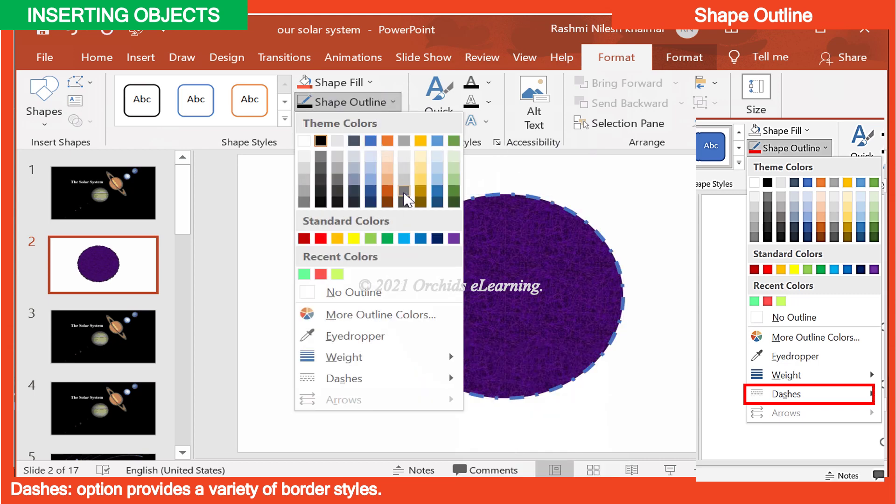
{"action": "left_click", "coordinate": [420, 192]}
{"action": "left_click", "coordinate": [380, 101]}
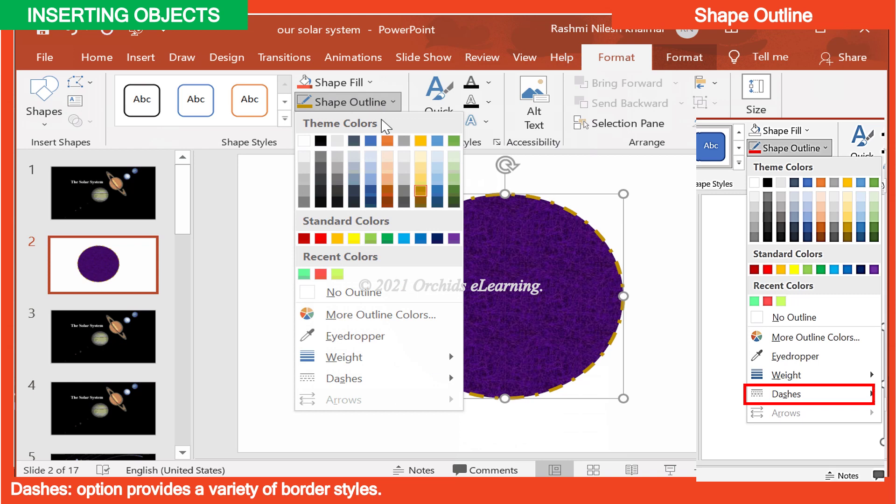
{"action": "mouse_move", "coordinate": [412, 373]}
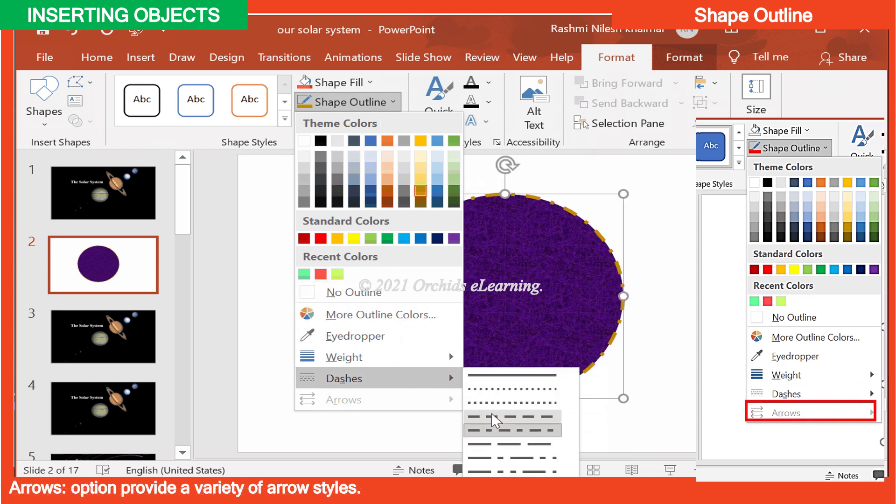
{"action": "left_click", "coordinate": [531, 473]}
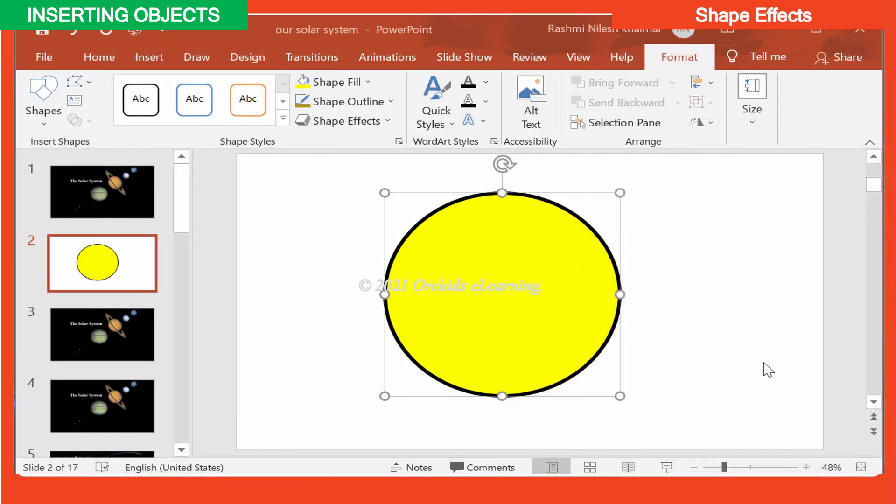
Reselect the yellow circle and apply a bevel preset effect, then look at reflection options
{"action": "left_click", "coordinate": [710, 341]}
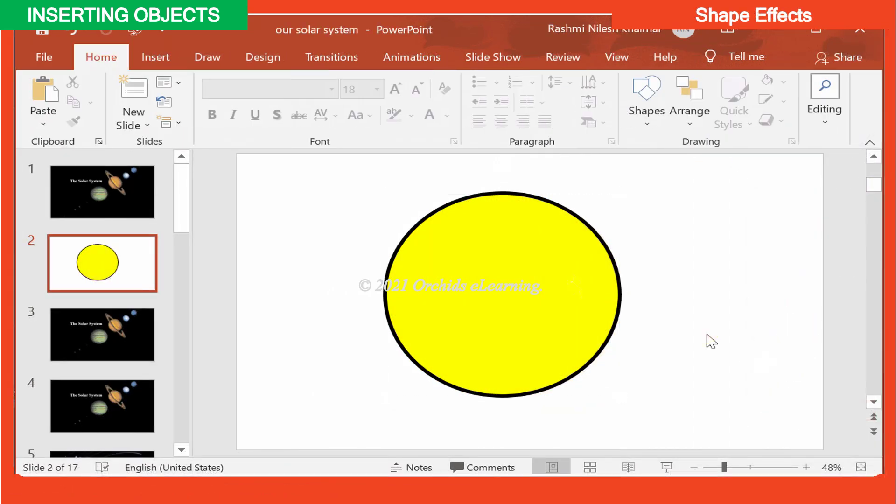
{"action": "left_click", "coordinate": [614, 304]}
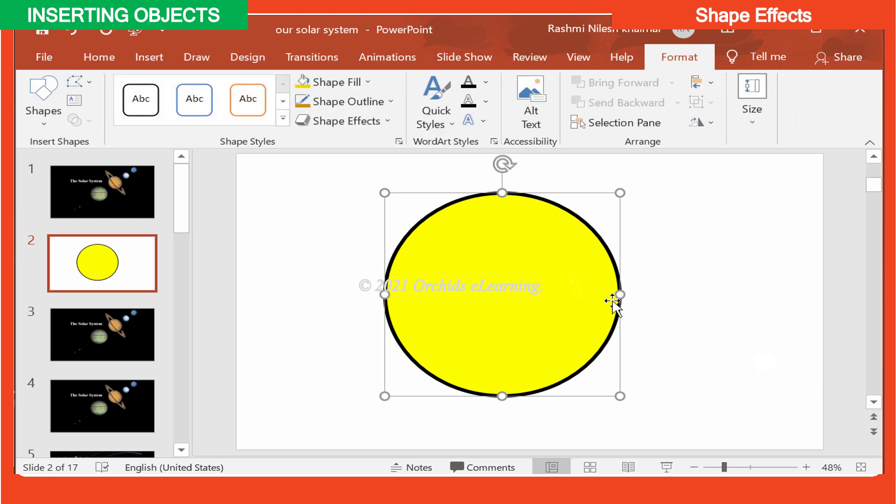
{"action": "left_click", "coordinate": [386, 123]}
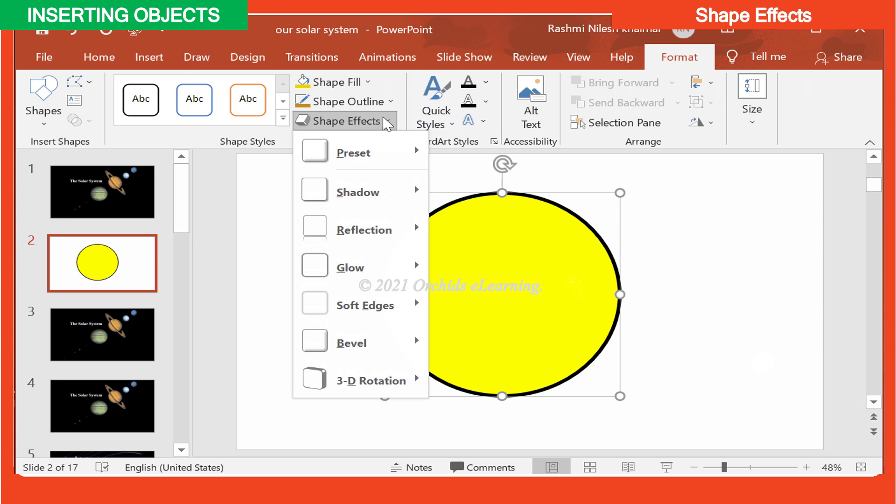
{"action": "mouse_move", "coordinate": [380, 146]}
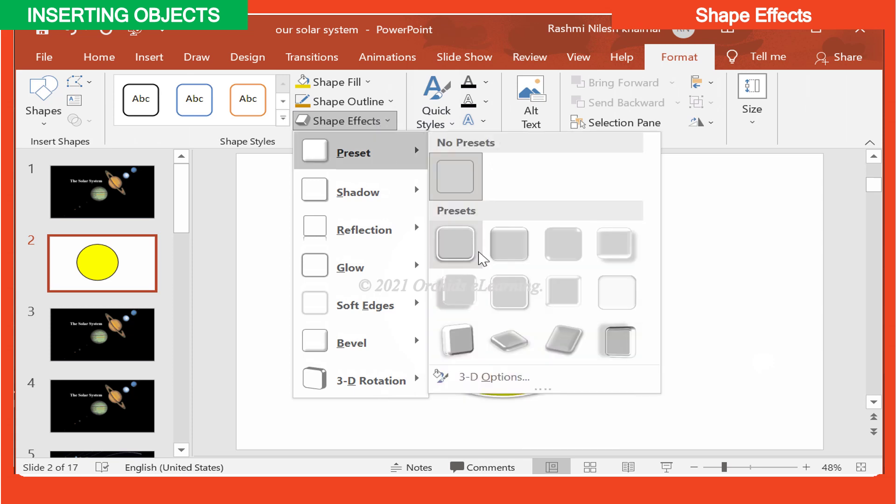
{"action": "left_click", "coordinate": [484, 258]}
{"action": "left_click", "coordinate": [371, 122]}
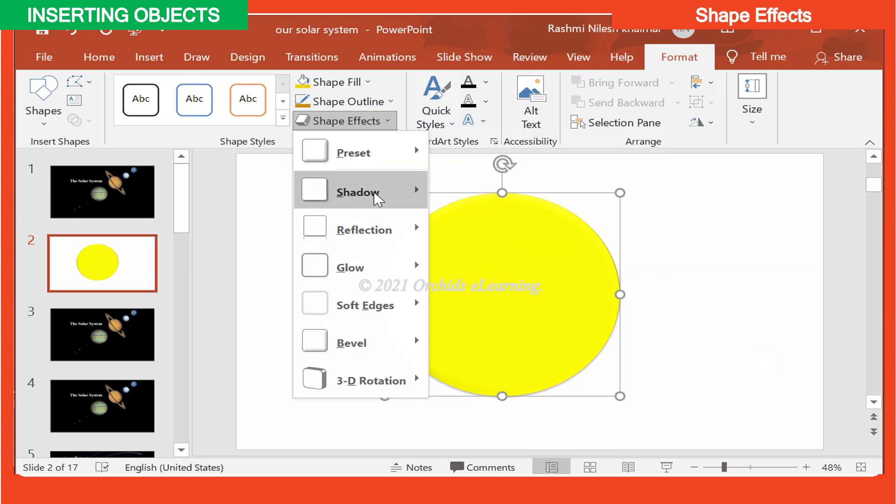
{"action": "mouse_move", "coordinate": [384, 218]}
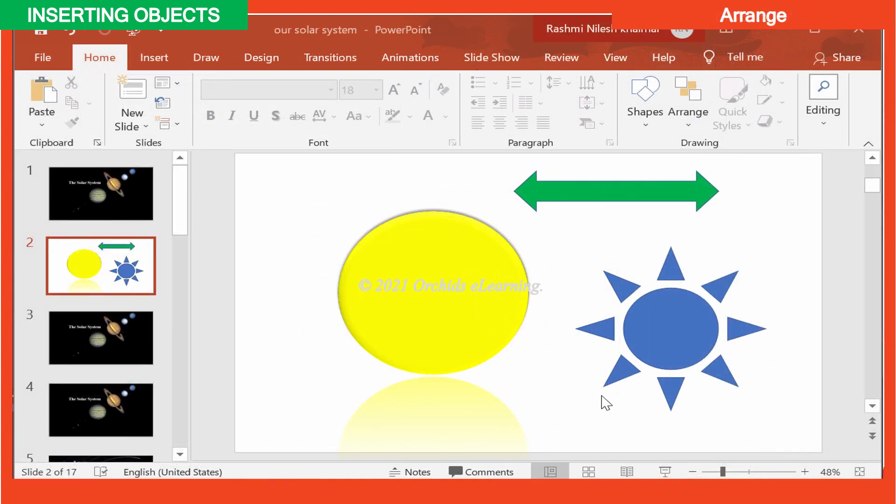
Align the blue sun to the slide's left edge, then centre it horizontally
{"action": "left_click", "coordinate": [686, 333]}
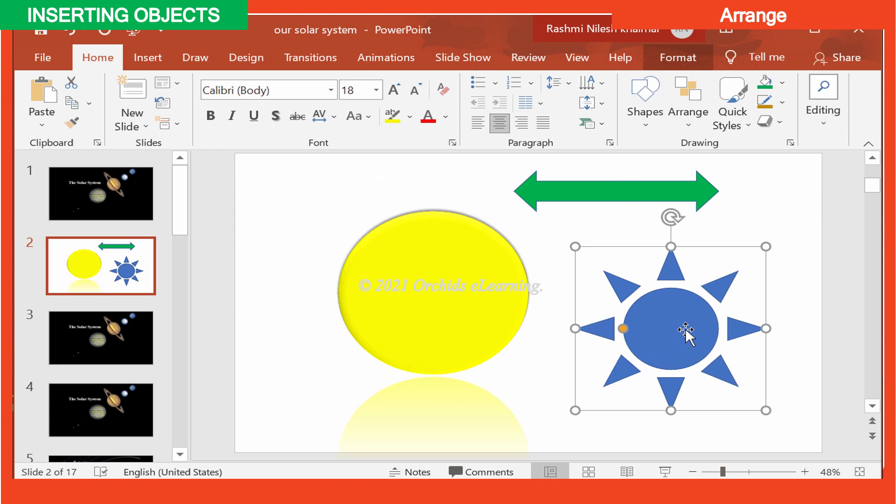
{"action": "left_click", "coordinate": [679, 59]}
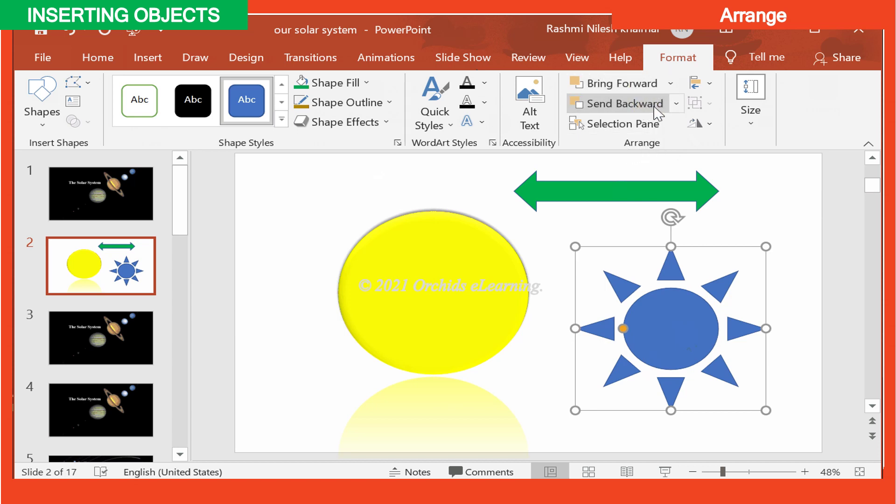
{"action": "left_click", "coordinate": [709, 87]}
{"action": "left_click", "coordinate": [715, 104]}
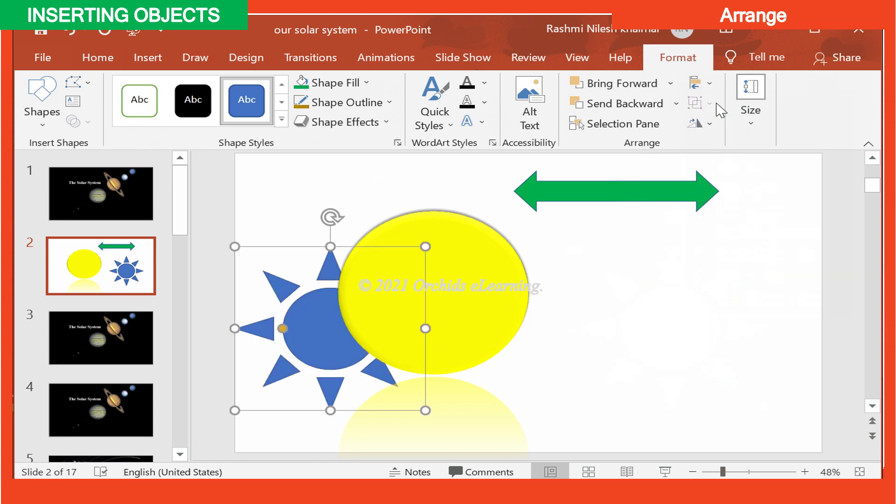
{"action": "left_click", "coordinate": [709, 83]}
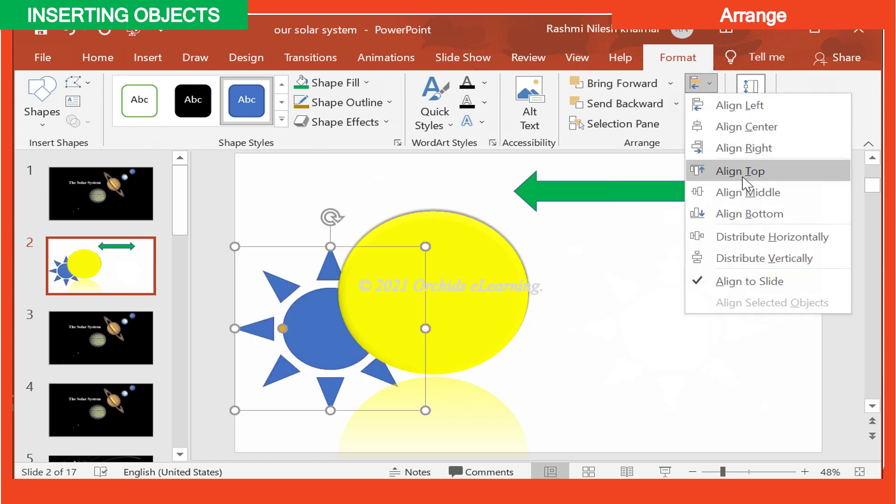
{"action": "left_click", "coordinate": [741, 124]}
Bring the sun in front of the yellow circle and move it to the circle's right
{"action": "left_click", "coordinate": [608, 88]}
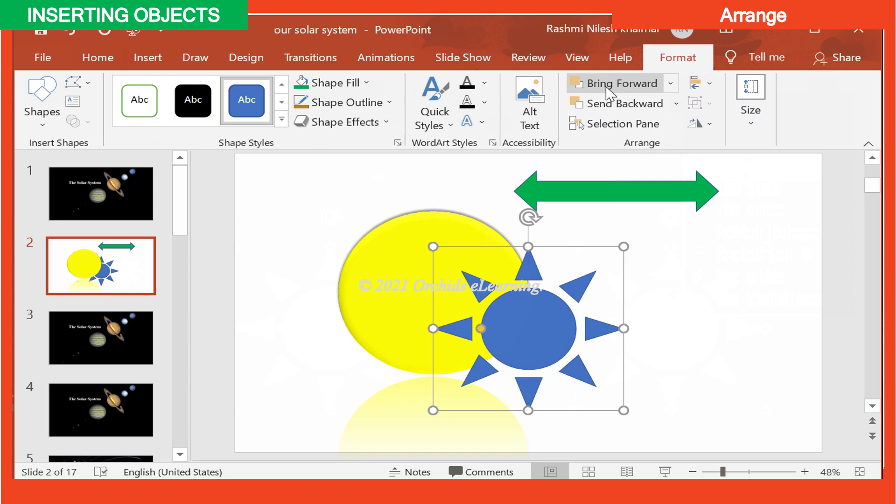
{"action": "left_click", "coordinate": [599, 102]}
{"action": "left_click", "coordinate": [618, 84]}
{"action": "left_click", "coordinate": [554, 307]}
{"action": "left_click_drag", "start_coordinate": [555, 308], "coordinate": [636, 310]}
Group the sun, yellow circle and green double arrow into one object
{"action": "left_click", "coordinate": [490, 322], "text": "shift"}
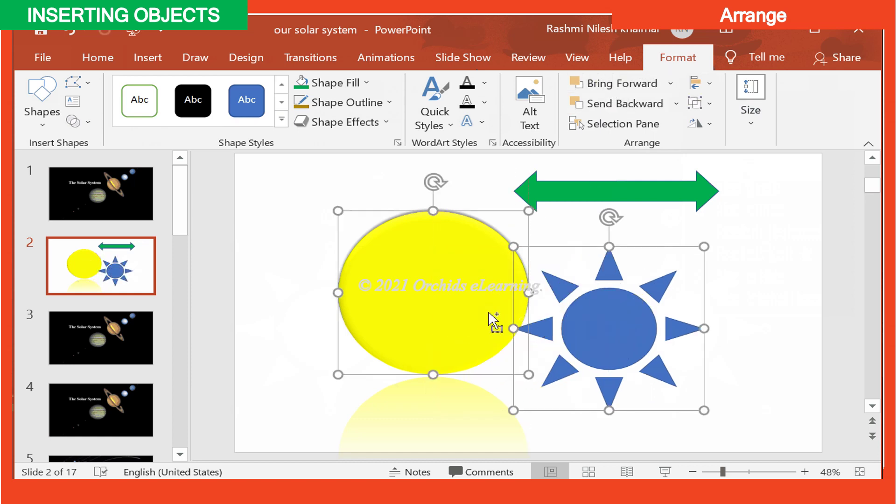
{"action": "left_click", "coordinate": [607, 179], "text": "shift"}
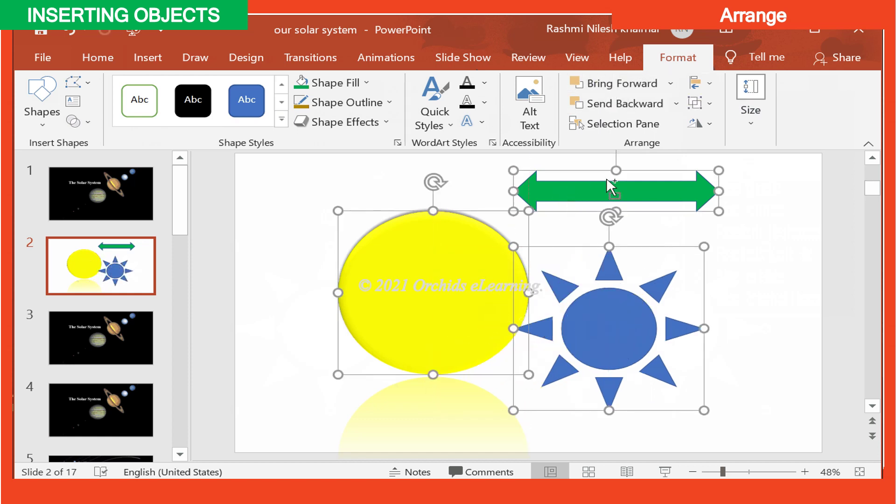
{"action": "left_click", "coordinate": [710, 123]}
{"action": "left_click", "coordinate": [710, 123]}
{"action": "left_click", "coordinate": [703, 104]}
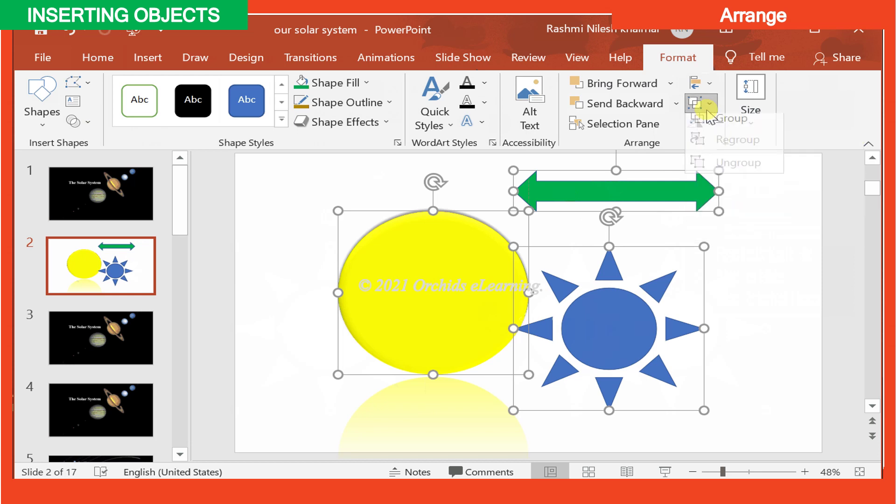
{"action": "left_click", "coordinate": [711, 136]}
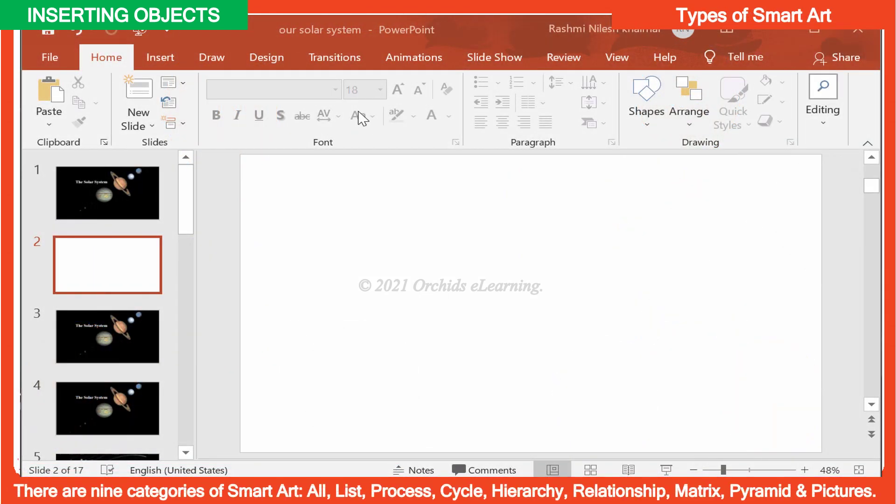
Open the SmartArt chooser and browse the List through Picture layout categories
{"action": "left_click", "coordinate": [151, 58]}
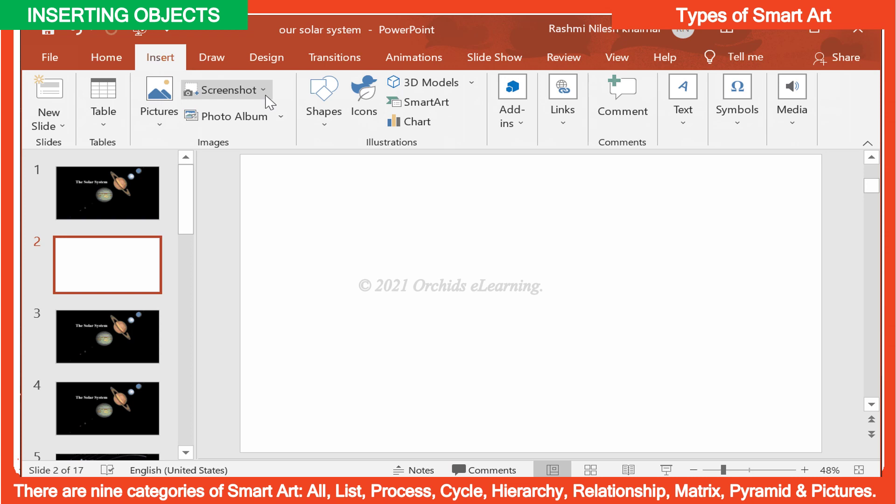
{"action": "left_click", "coordinate": [449, 103]}
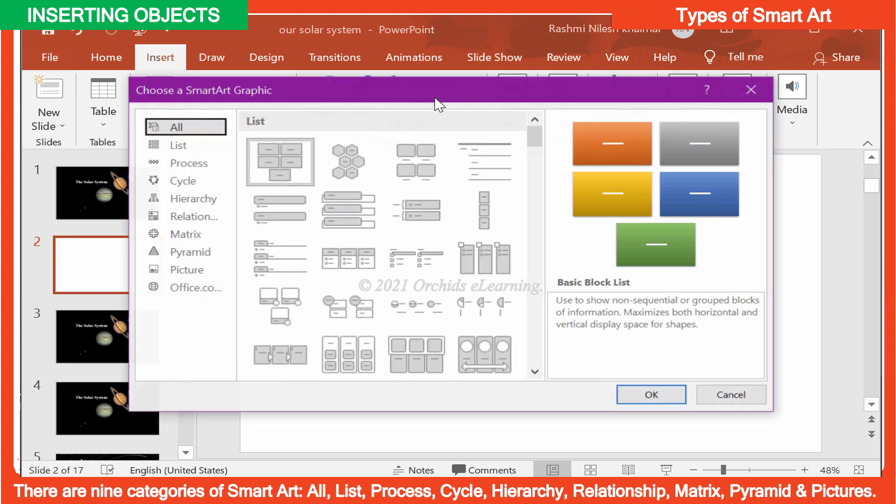
{"action": "left_click", "coordinate": [199, 150]}
{"action": "left_click", "coordinate": [196, 163]}
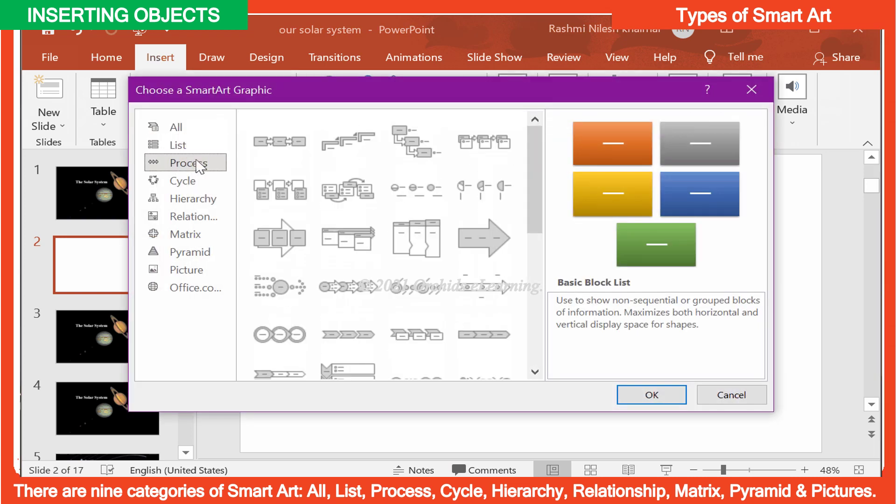
{"action": "left_click", "coordinate": [197, 182]}
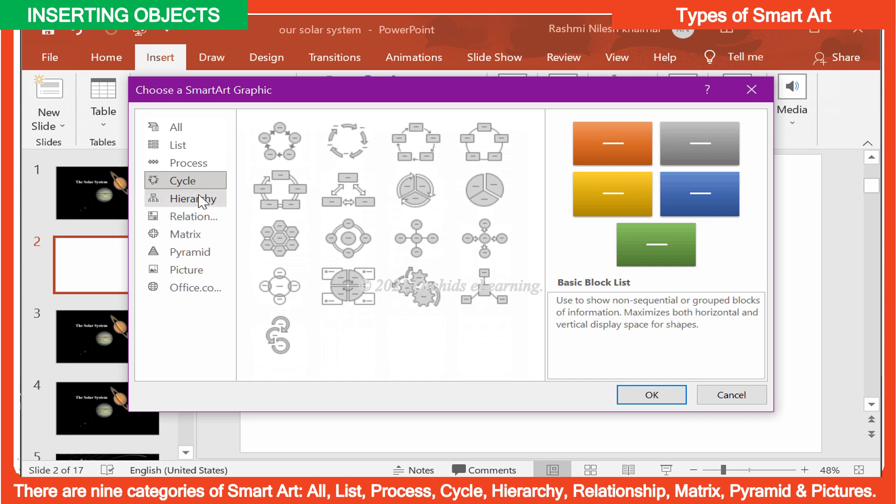
{"action": "left_click", "coordinate": [201, 200]}
{"action": "left_click", "coordinate": [202, 218]}
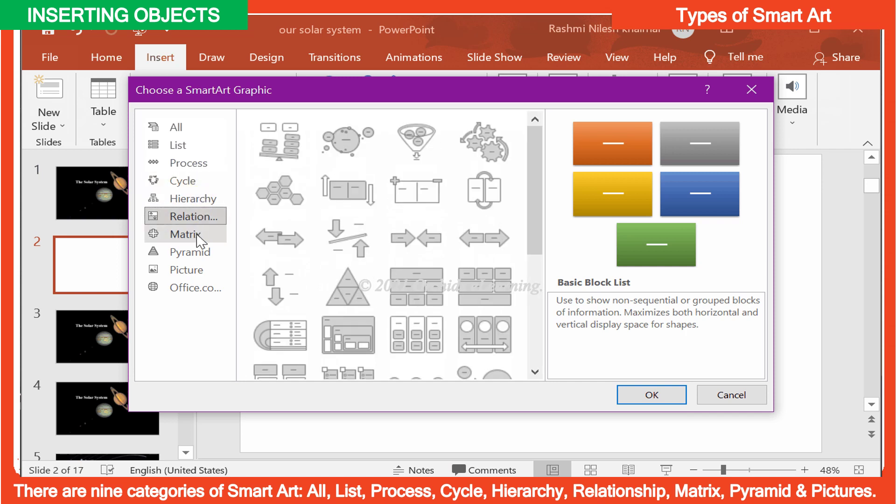
{"action": "left_click", "coordinate": [199, 238]}
{"action": "left_click", "coordinate": [202, 254]}
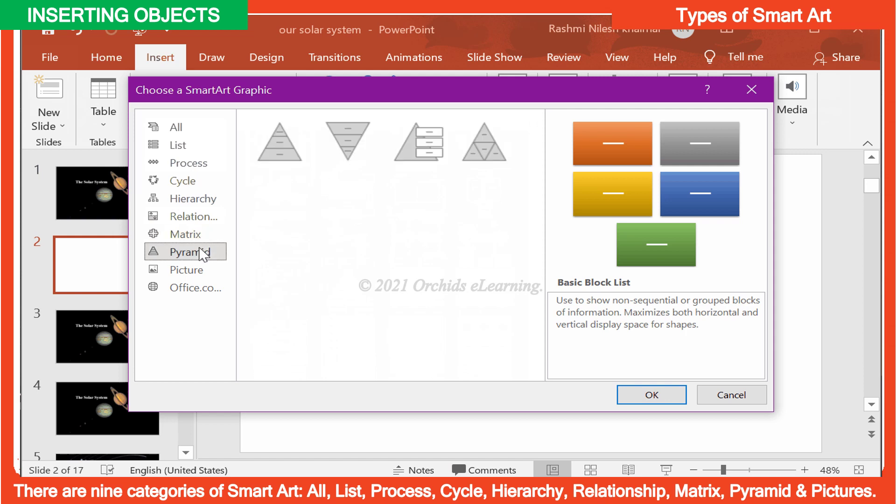
{"action": "left_click", "coordinate": [204, 272]}
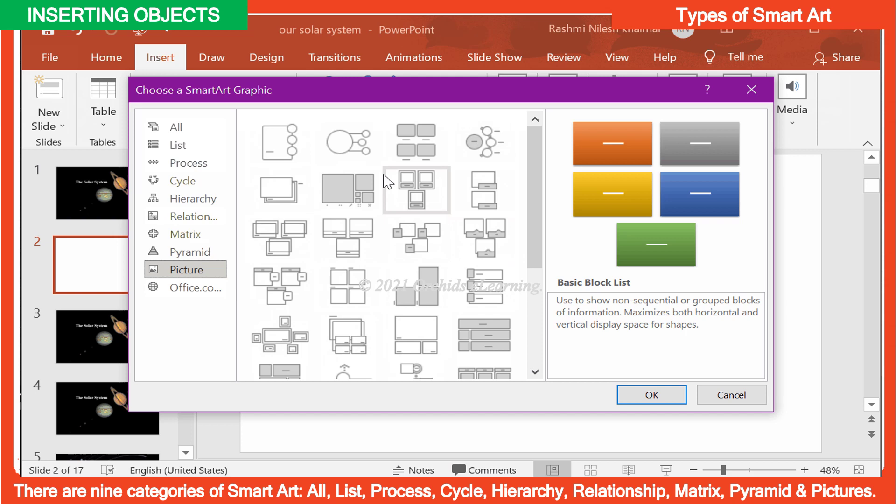
Return to the List layouts and insert the Vertical Box List layout
{"action": "left_click", "coordinate": [223, 233]}
{"action": "left_click", "coordinate": [209, 215]}
{"action": "left_click", "coordinate": [201, 197]}
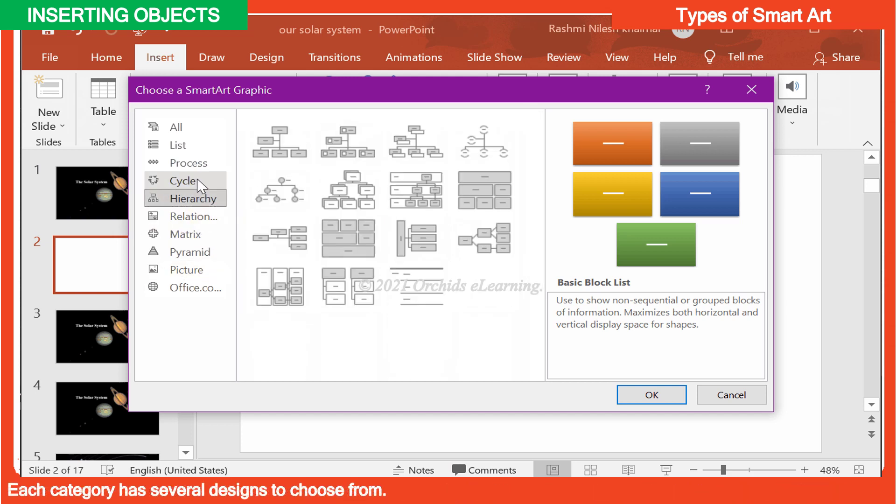
{"action": "left_click", "coordinate": [198, 168]}
{"action": "left_click", "coordinate": [183, 145]}
{"action": "left_click", "coordinate": [365, 189]}
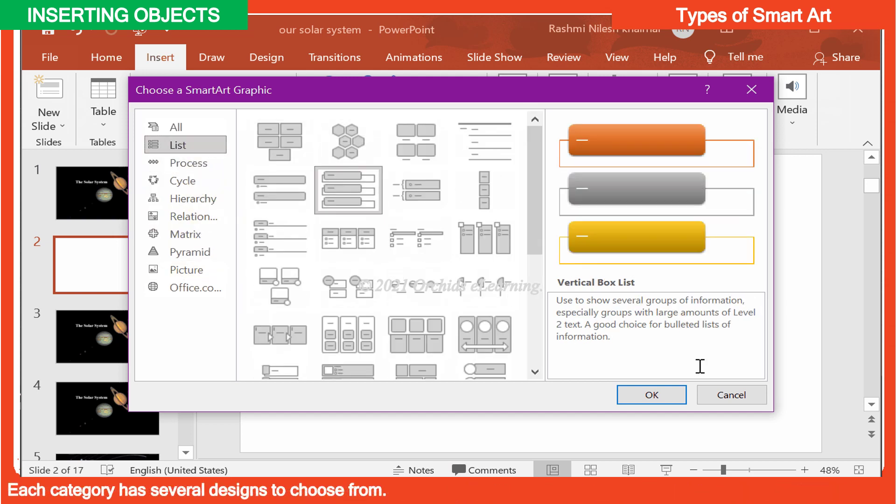
{"action": "left_click", "coordinate": [684, 401]}
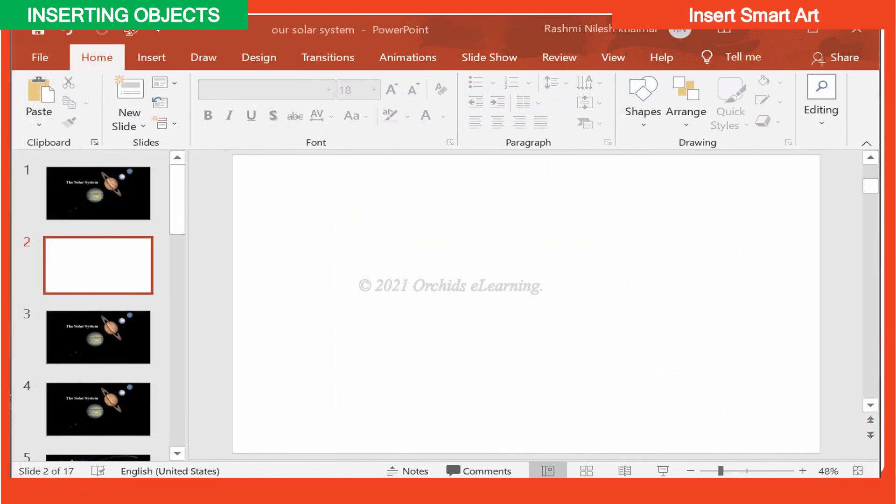
Browse the Process, Hierarchy, Cycle and Relationship SmartArt layout categories
{"action": "left_click", "coordinate": [151, 58]}
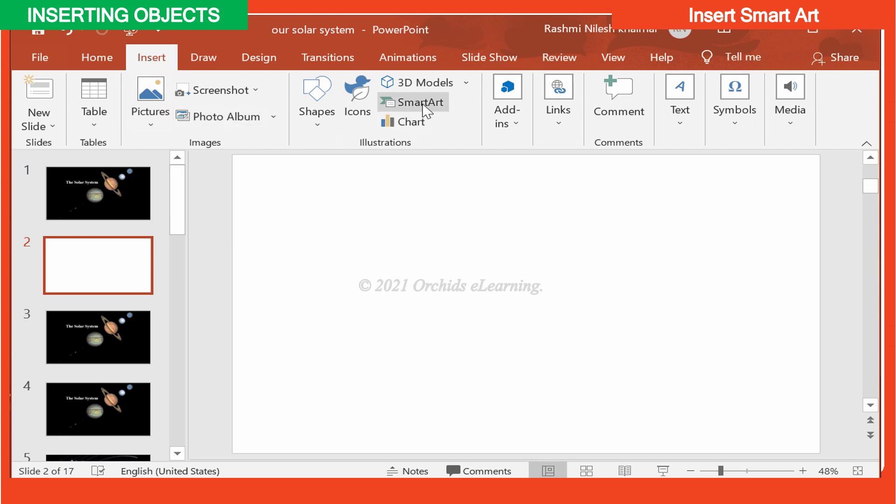
{"action": "left_click", "coordinate": [423, 103]}
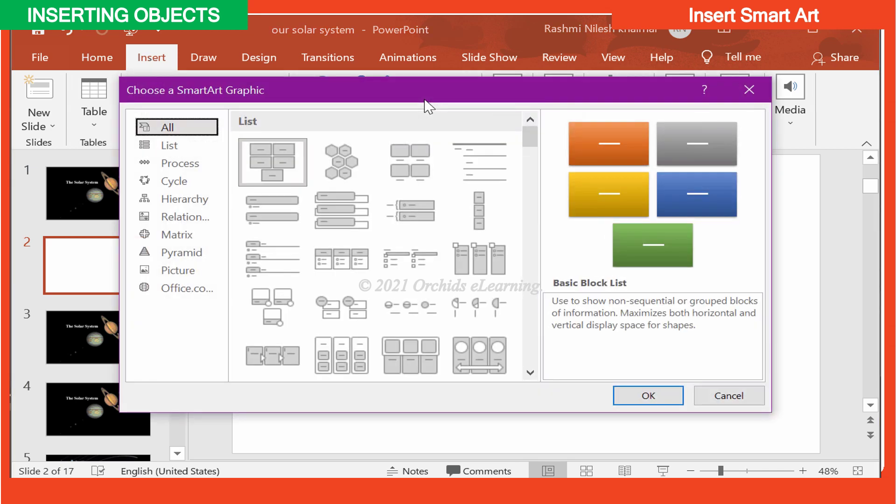
{"action": "left_click", "coordinate": [201, 164]}
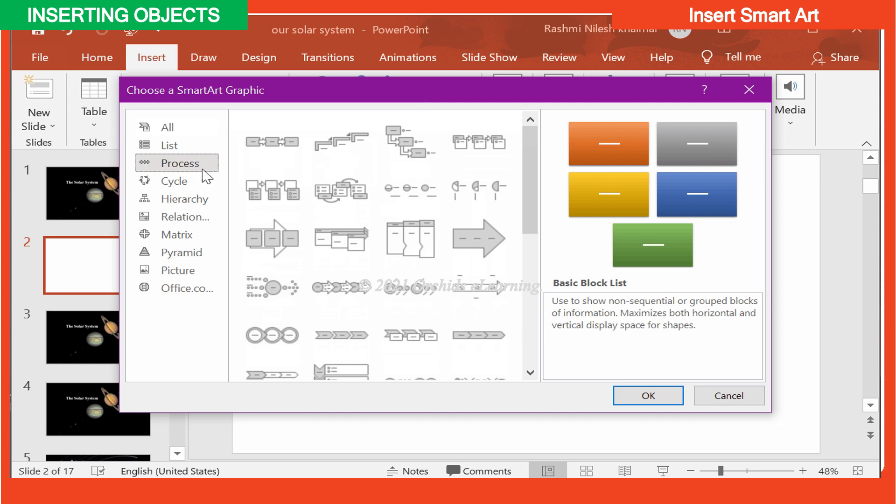
{"action": "left_click", "coordinate": [193, 199]}
{"action": "left_click", "coordinate": [191, 183]}
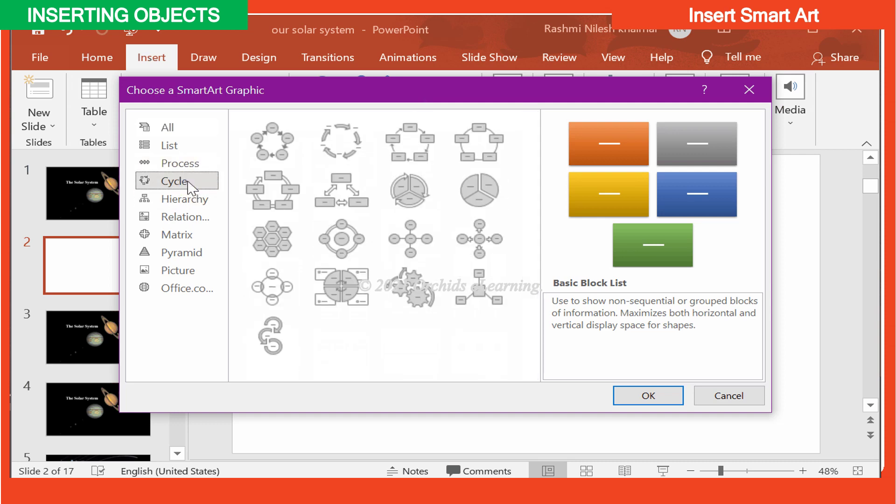
{"action": "left_click", "coordinate": [189, 202]}
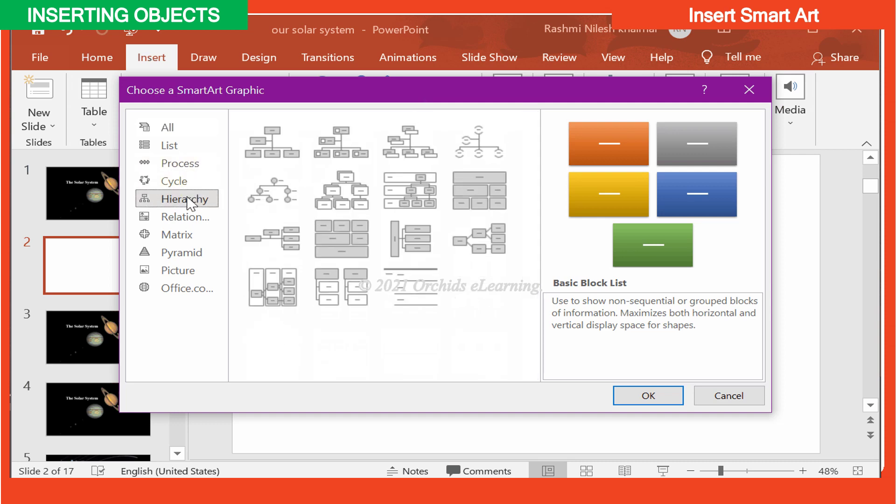
{"action": "left_click", "coordinate": [188, 219]}
{"action": "left_click", "coordinate": [190, 202]}
Insert a Hexagon Radial SmartArt graphic on slide 2
{"action": "left_click", "coordinate": [271, 142]}
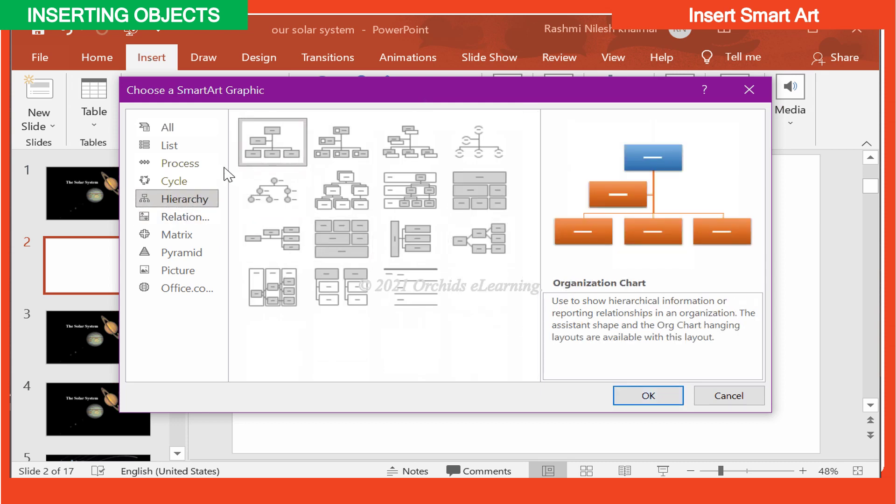
{"action": "left_click", "coordinate": [198, 133]}
{"action": "left_click", "coordinate": [273, 175]}
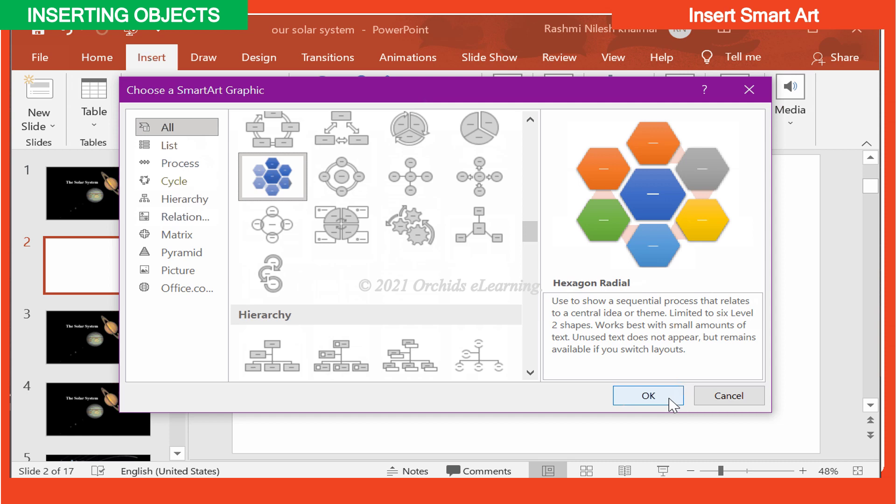
{"action": "left_click", "coordinate": [648, 396]}
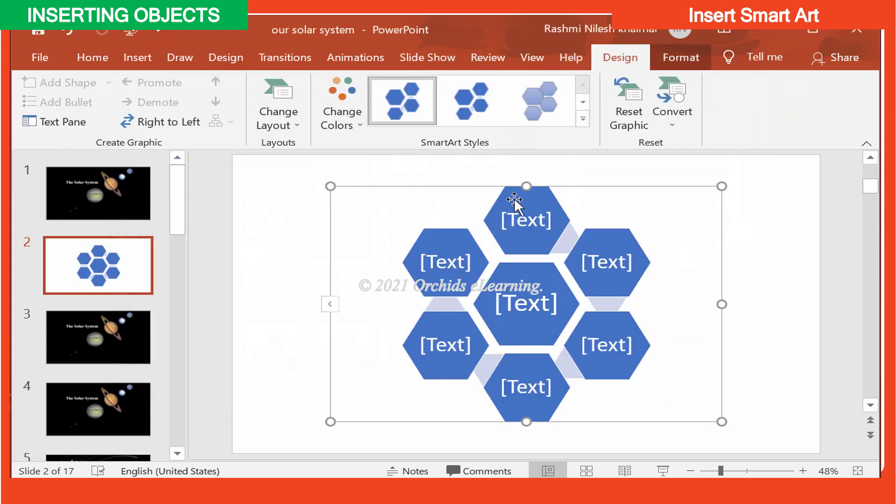
Label the centre hexagon 'Solar system'
{"action": "left_click", "coordinate": [521, 300]}
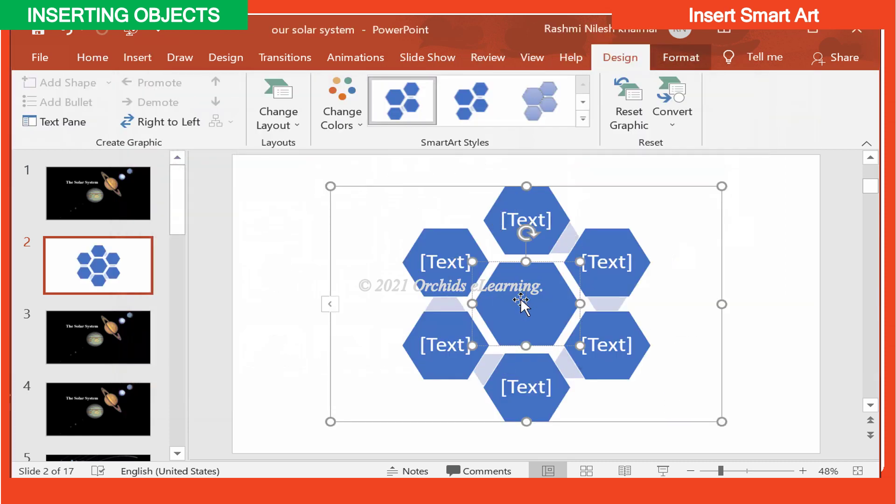
{"action": "type", "text": "Solar "}
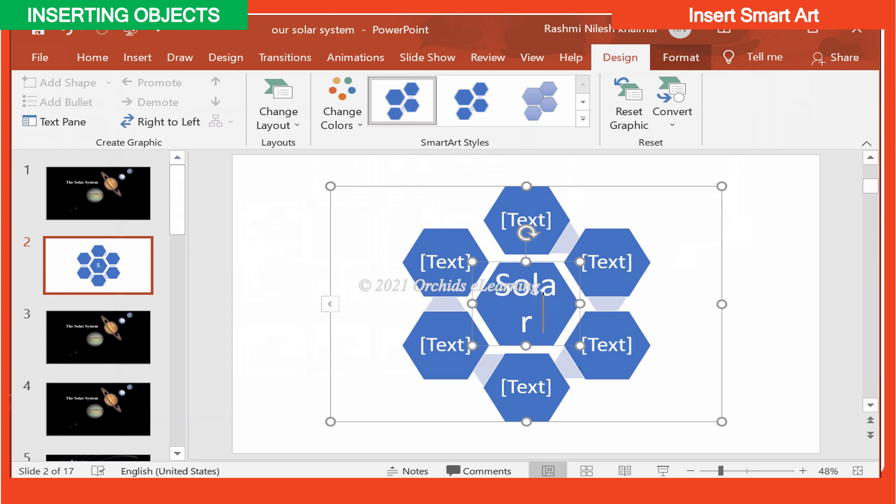
{"action": "type", "text": "system"}
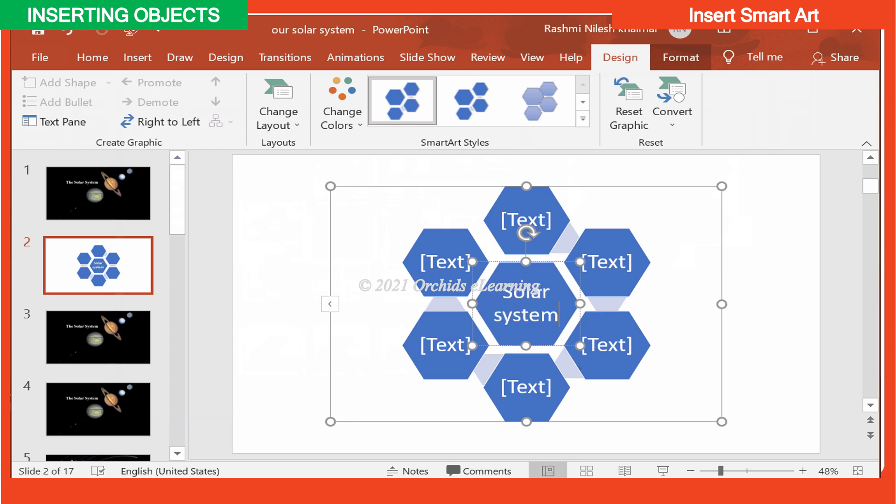
{"action": "left_click", "coordinate": [516, 216]}
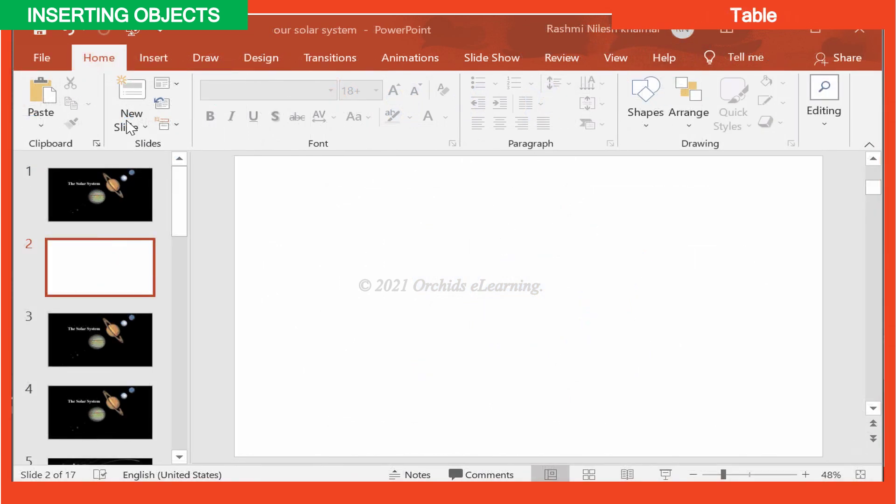
Insert a 9-column, 8-row table on slide 2
{"action": "left_click", "coordinate": [104, 206]}
{"action": "left_click", "coordinate": [99, 269]}
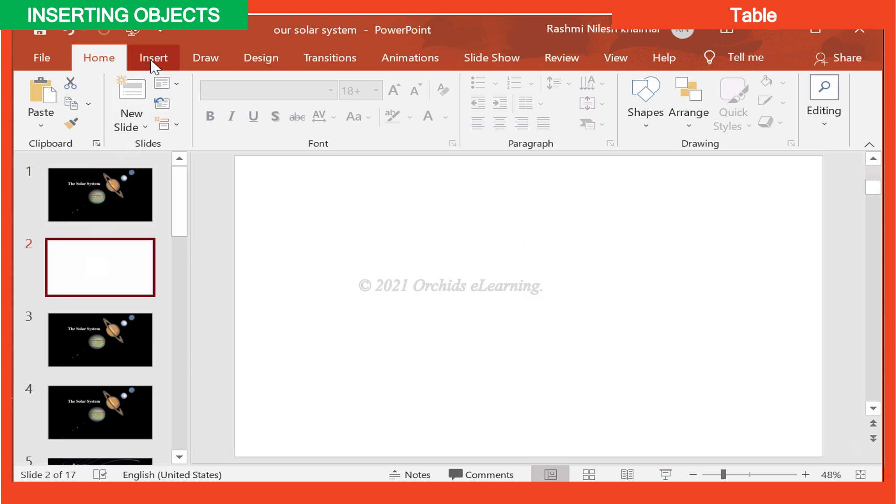
{"action": "left_click", "coordinate": [152, 63]}
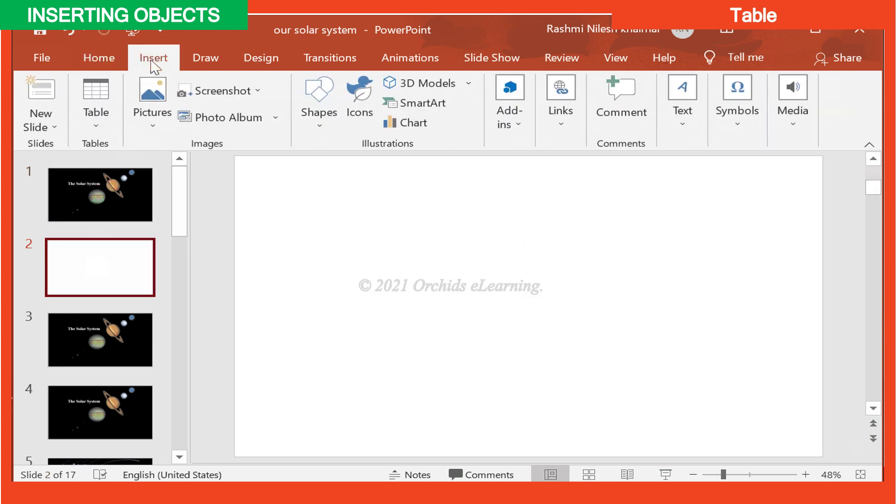
{"action": "left_click", "coordinate": [112, 132]}
{"action": "left_click", "coordinate": [112, 133]}
{"action": "left_click", "coordinate": [111, 122]}
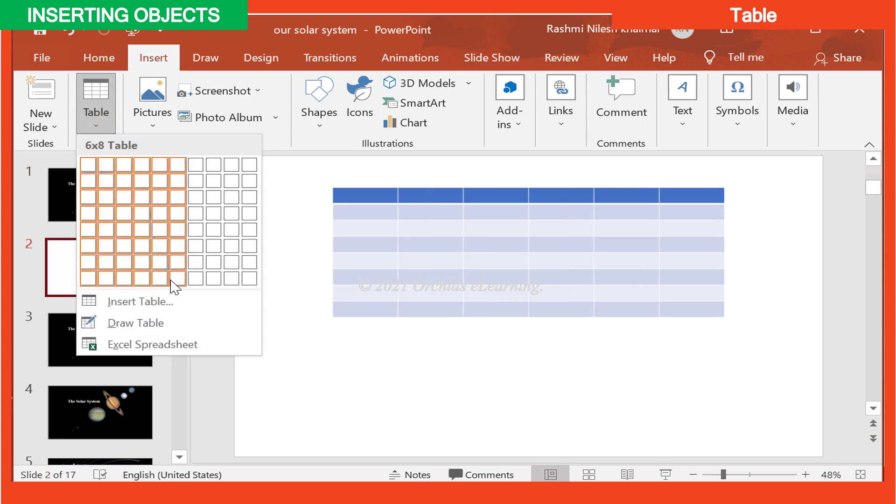
{"action": "left_click", "coordinate": [230, 280]}
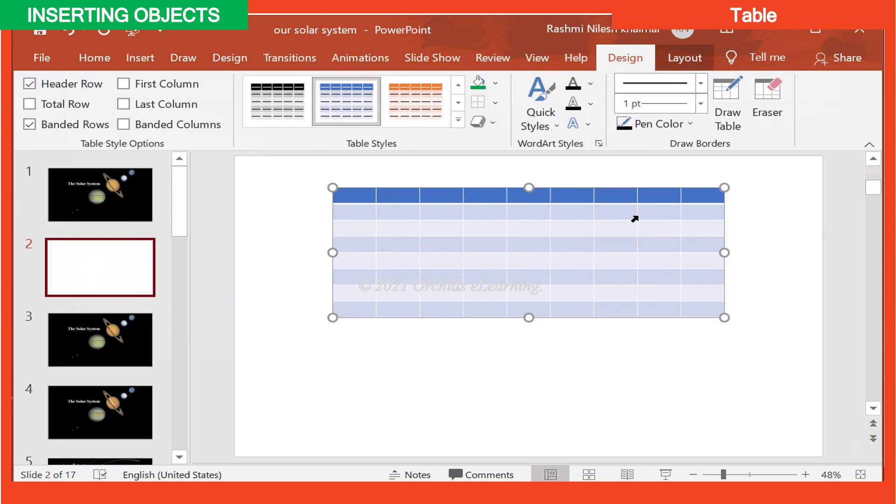
Bring up the full Table Styles gallery on Table Design
{"action": "left_click", "coordinate": [685, 58]}
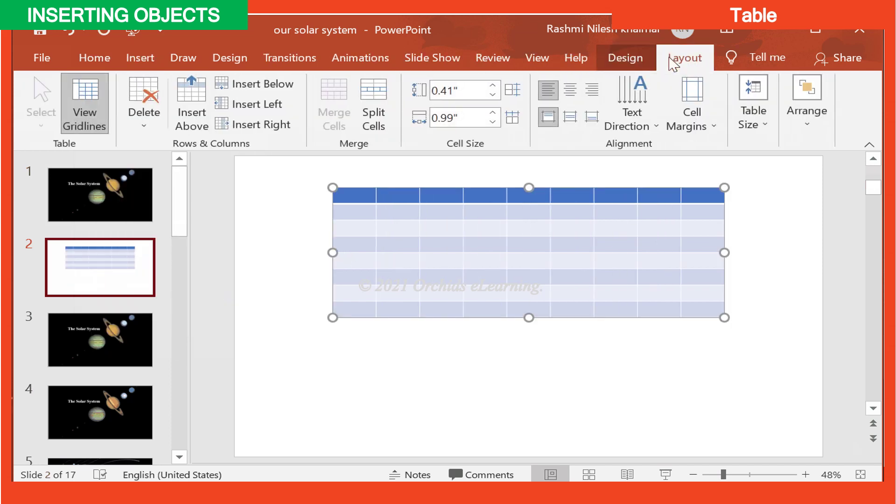
{"action": "left_click", "coordinate": [646, 62]}
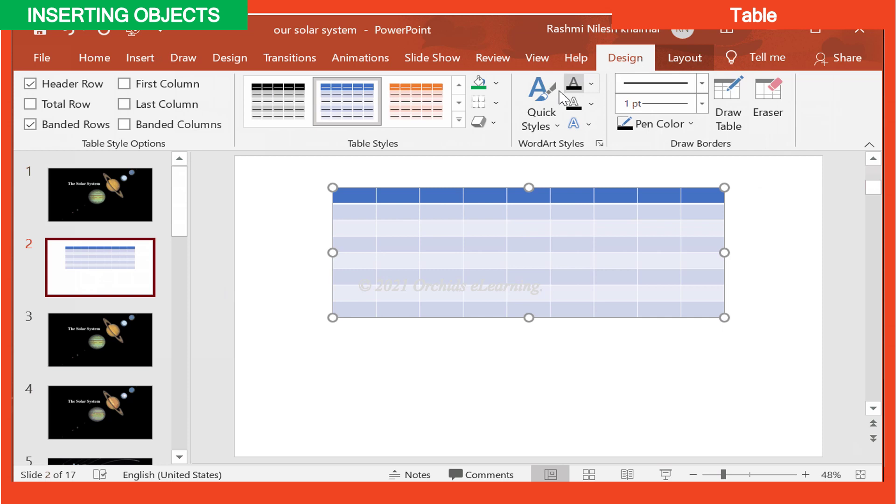
{"action": "left_click", "coordinate": [459, 120]}
Apply a light orange banded style, then switch the table to a yellow banded grid style
{"action": "left_click", "coordinate": [424, 260]}
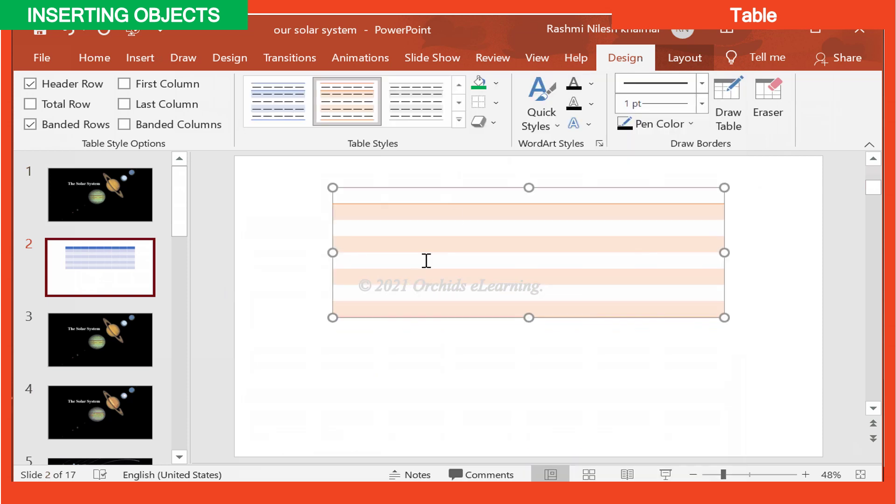
{"action": "left_click", "coordinate": [459, 120]}
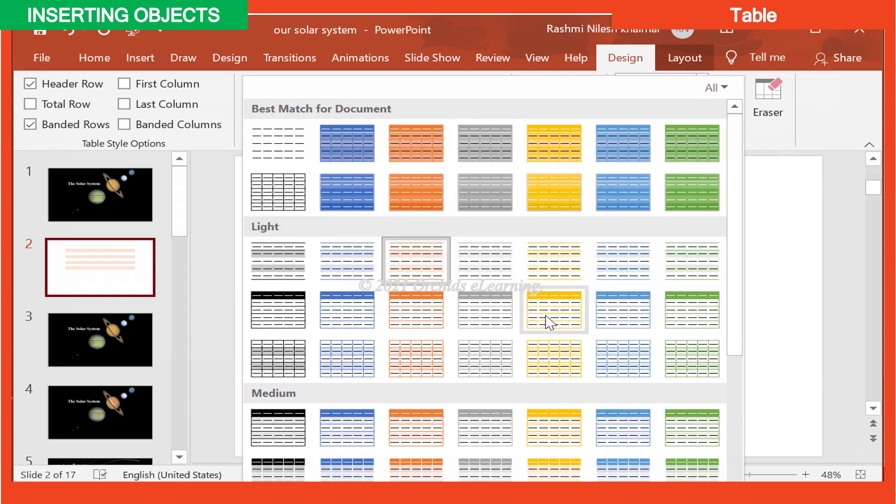
{"action": "left_click", "coordinate": [558, 368]}
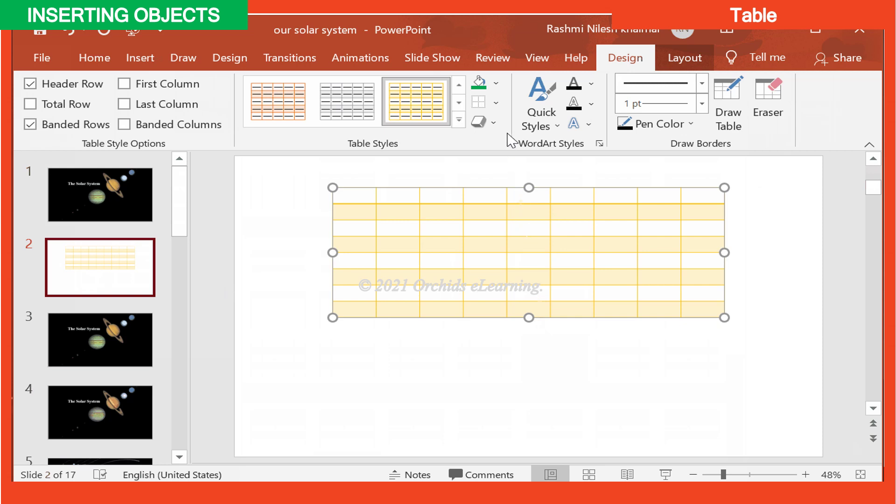
{"action": "left_click", "coordinate": [581, 124]}
{"action": "left_click", "coordinate": [579, 124]}
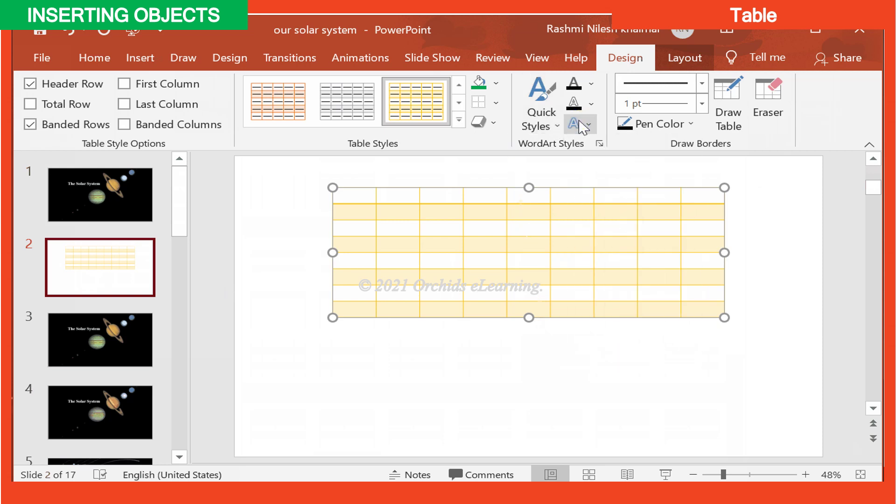
Put black borders on every table cell with a 2¼ pt line weight
{"action": "left_click", "coordinate": [495, 103]}
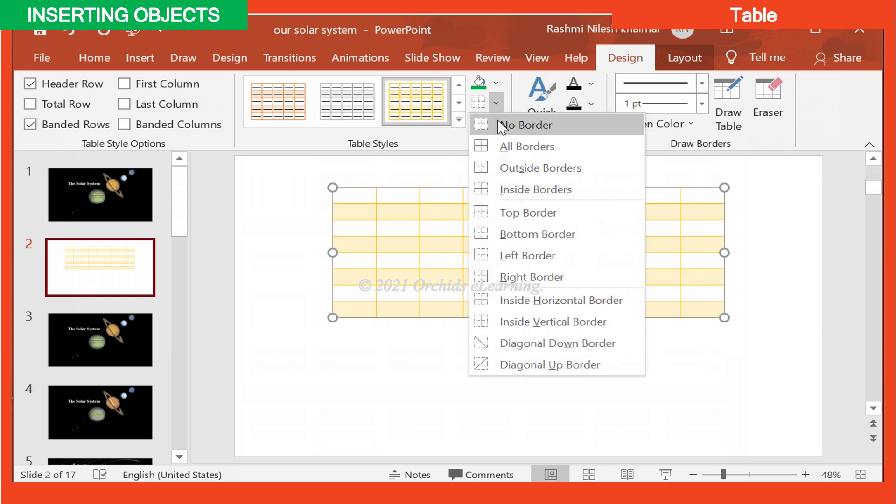
{"action": "left_click", "coordinate": [509, 147]}
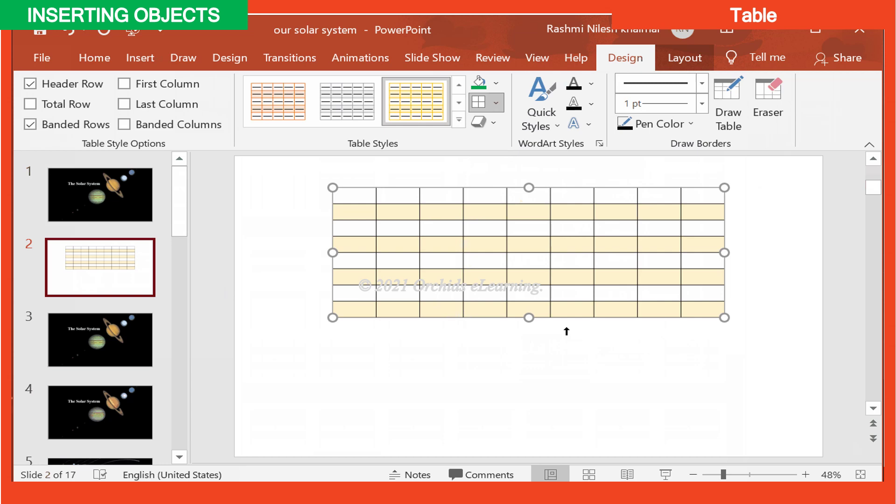
{"action": "left_click", "coordinate": [702, 104]}
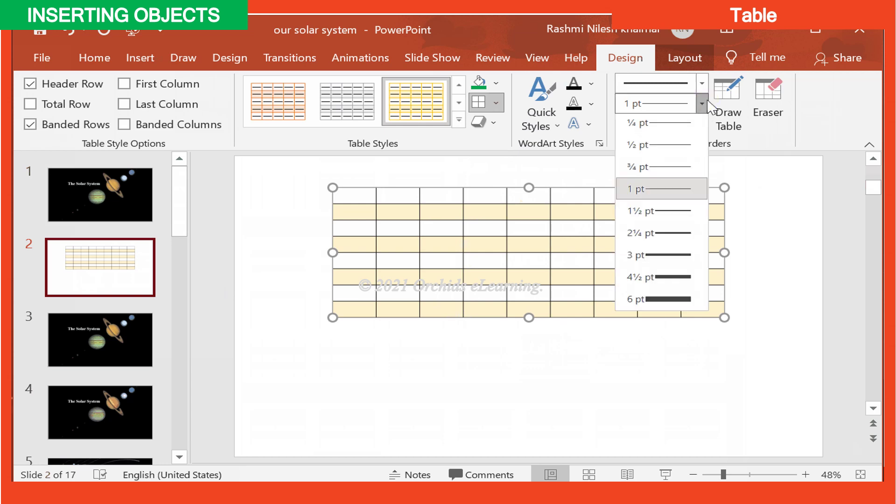
{"action": "left_click", "coordinate": [690, 237]}
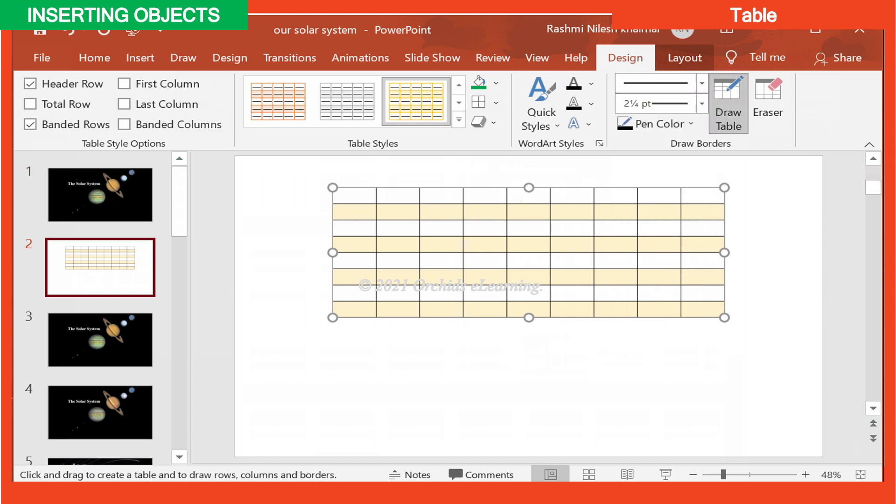
Turn off Draw Table and deselect the table
{"action": "left_click", "coordinate": [840, 444]}
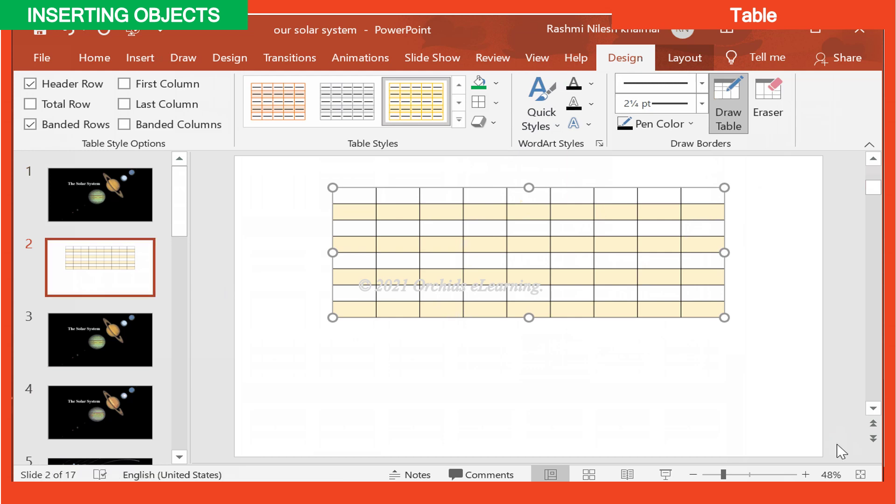
{"action": "left_click", "coordinate": [625, 343]}
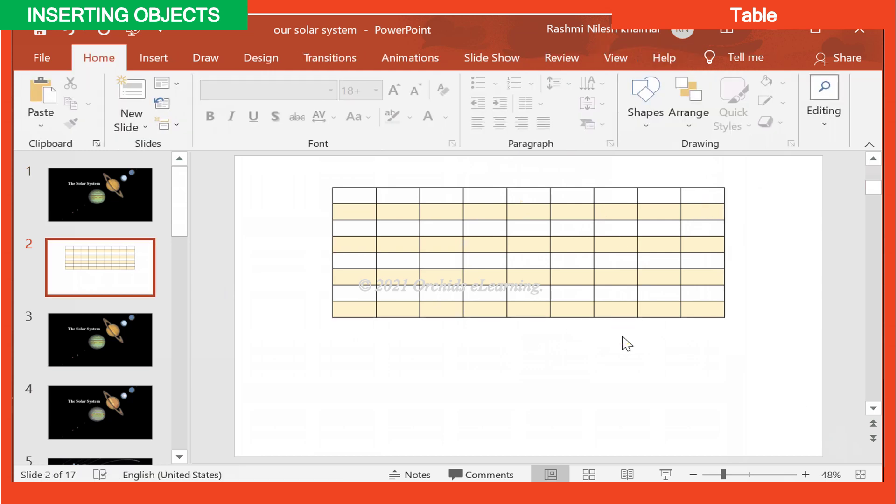
{"action": "left_click", "coordinate": [555, 191]}
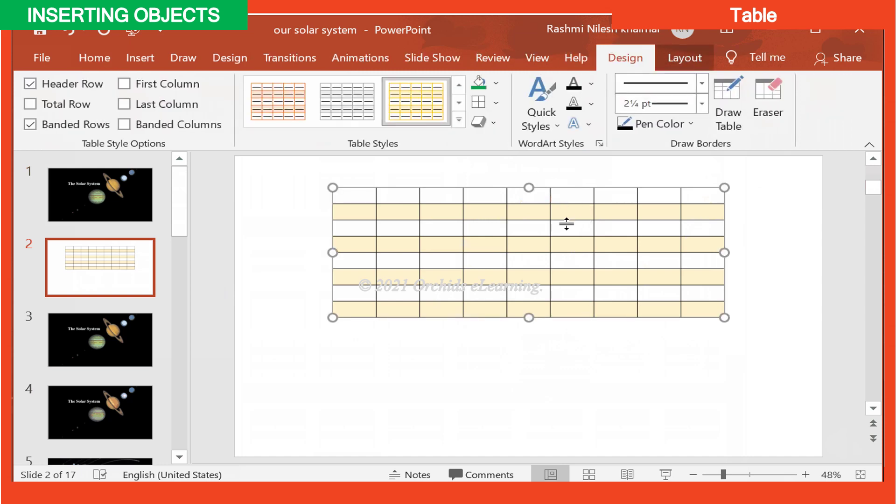
{"action": "left_click", "coordinate": [612, 386]}
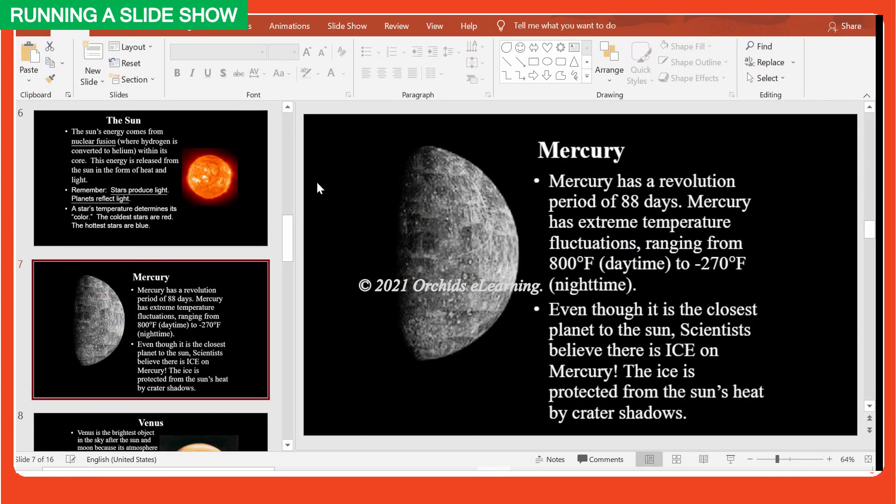
Run the slideshow from the beginning, advancing past the 'What's in Our Solar System?' slide
{"action": "scroll", "coordinate": [159, 243], "scroll_direction": "down", "scroll_amount": 10}
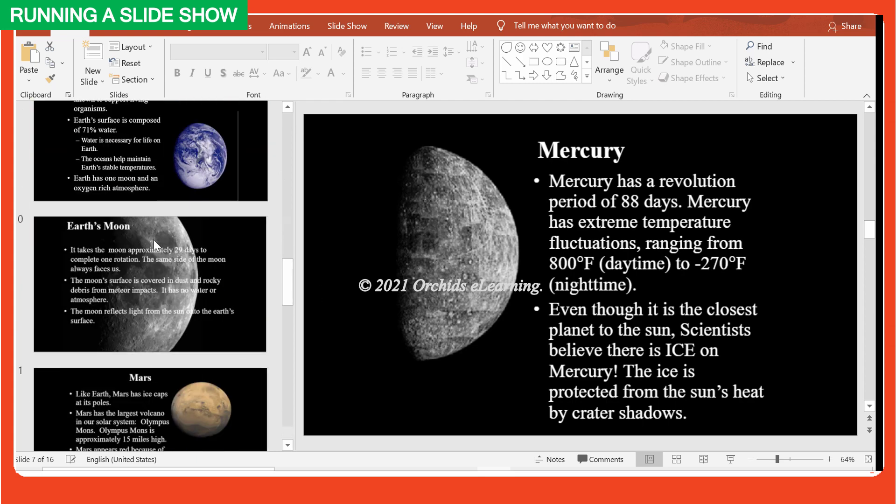
{"action": "scroll", "coordinate": [156, 247], "scroll_direction": "up", "scroll_amount": 9}
{"action": "scroll", "coordinate": [163, 243], "scroll_direction": "up", "scroll_amount": 10}
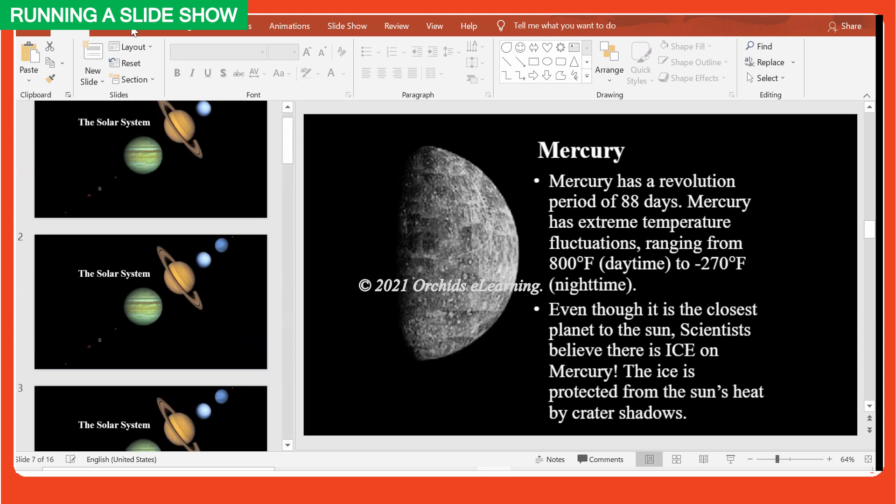
{"action": "left_click", "coordinate": [114, 31]}
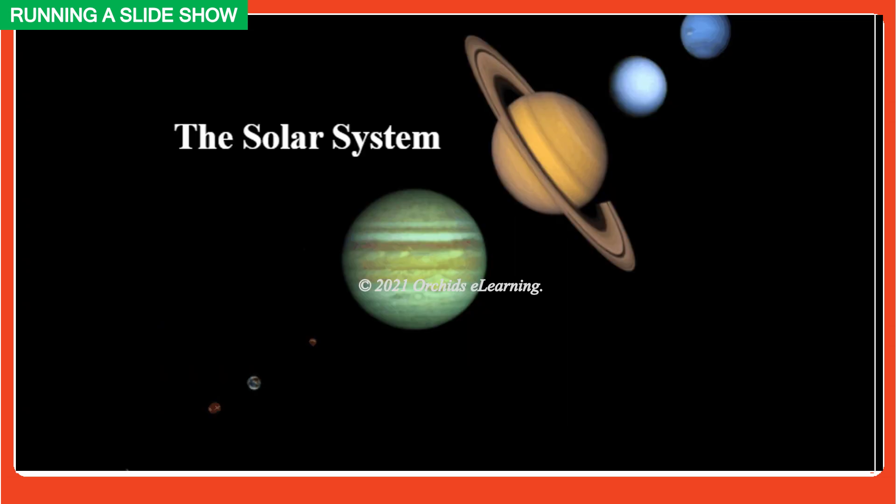
{"action": "left_click", "coordinate": [692, 329]}
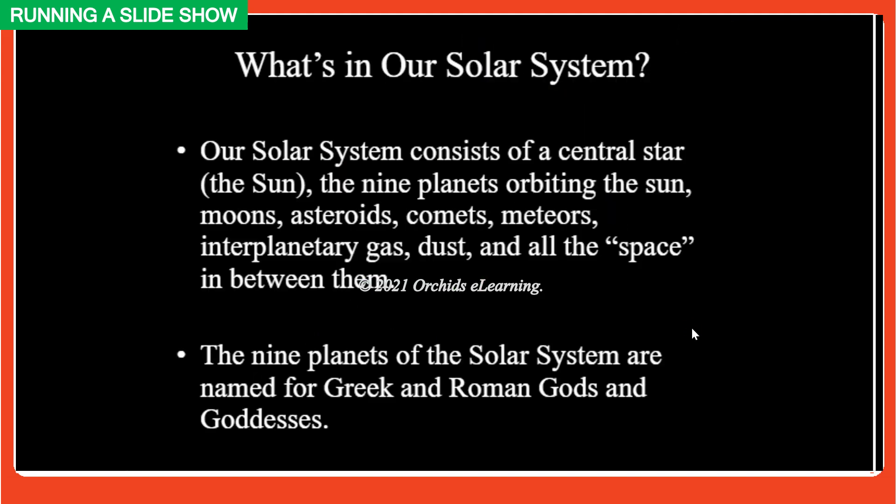
{"action": "left_click", "coordinate": [693, 330]}
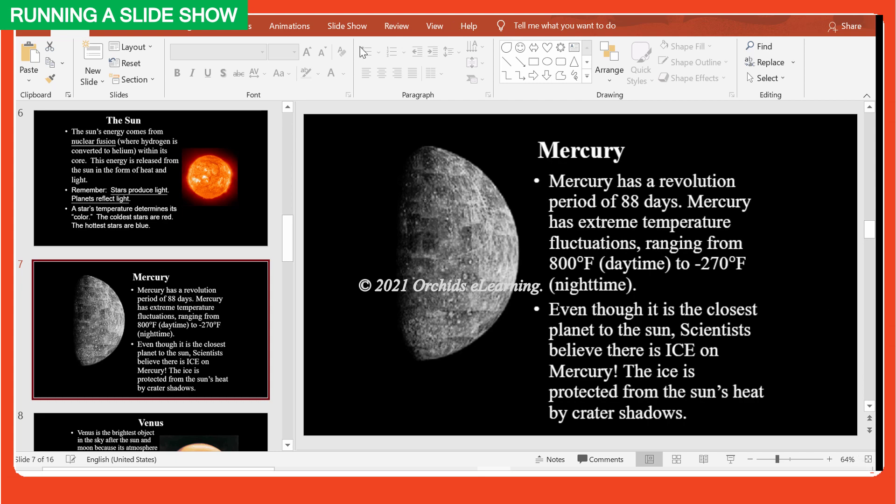
{"action": "scroll", "coordinate": [158, 246], "scroll_direction": "down", "scroll_amount": 10}
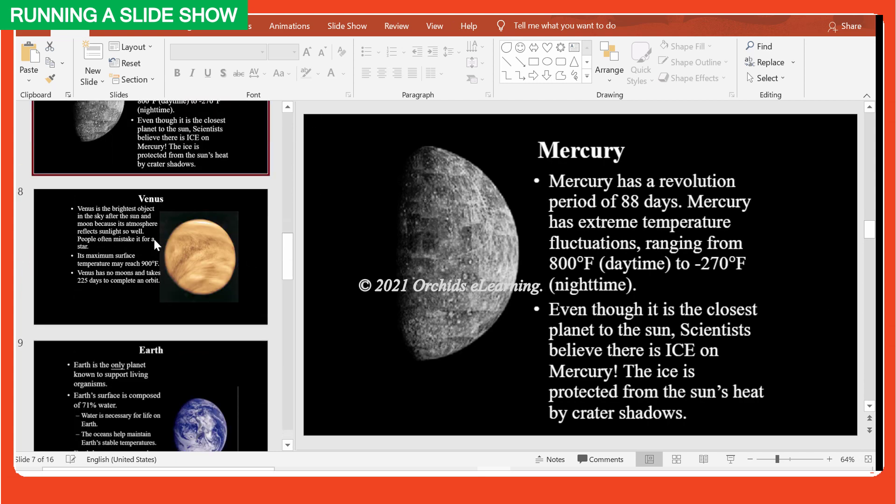
{"action": "scroll", "coordinate": [162, 248], "scroll_direction": "up", "scroll_amount": 15}
{"action": "scroll", "coordinate": [161, 248], "scroll_direction": "up", "scroll_amount": 9}
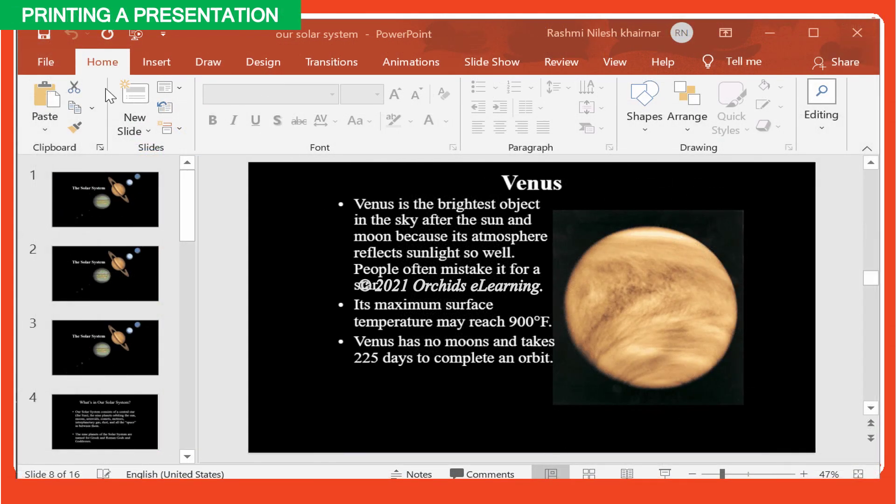
Open the Print page from File and set Copies to 1
{"action": "left_click", "coordinate": [60, 64]}
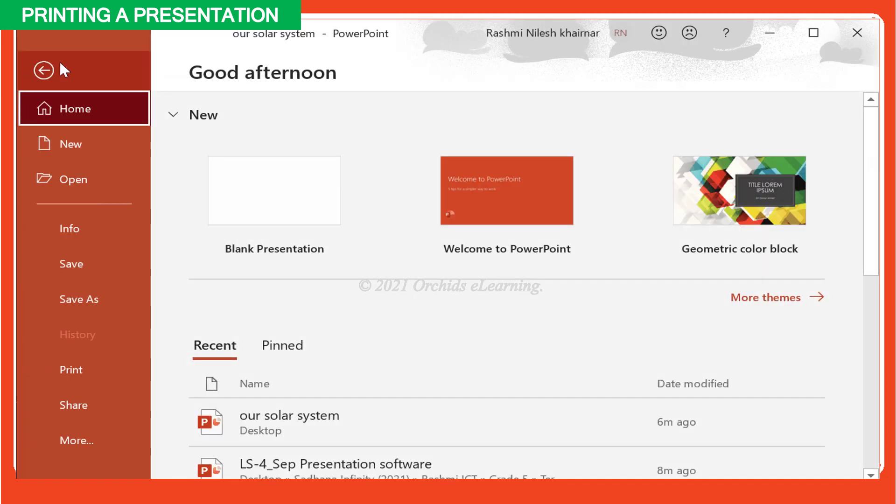
{"action": "left_click", "coordinate": [93, 370]}
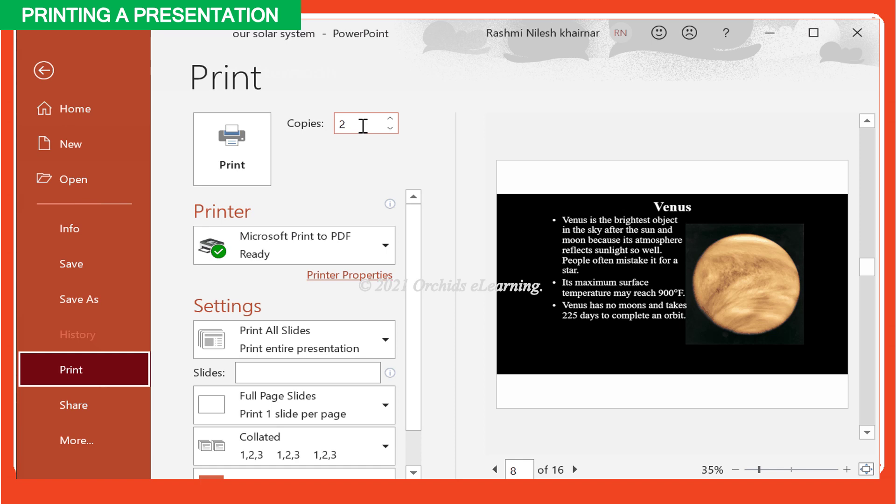
{"action": "double_click", "coordinate": [363, 126]}
{"action": "type", "text": "1"}
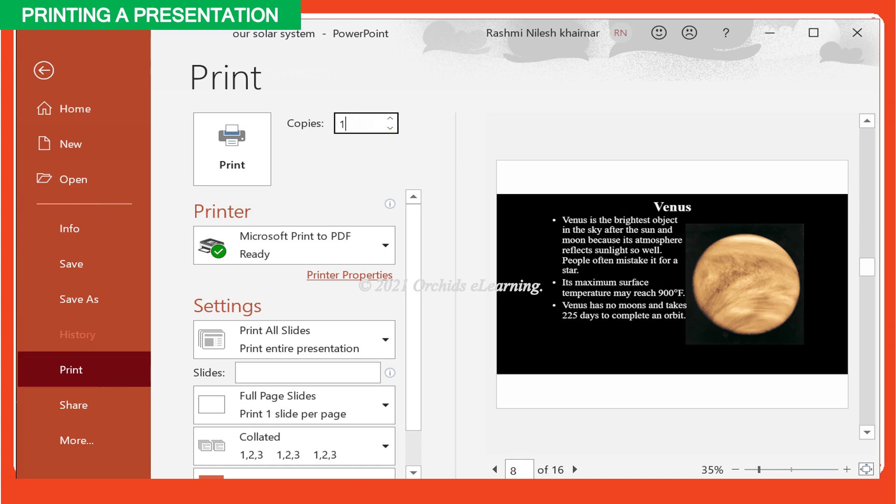
{"action": "key", "text": "Return"}
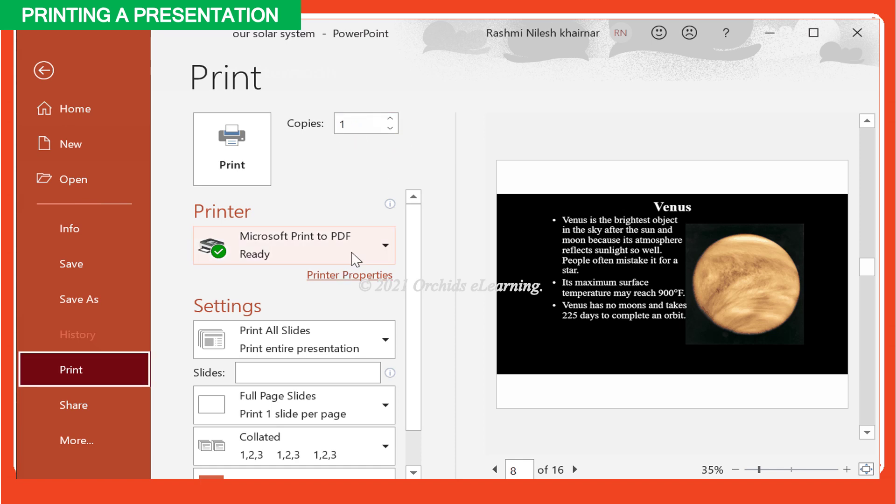
Try 2 copies, then restore the copy count to 1
{"action": "double_click", "coordinate": [362, 124]}
{"action": "type", "text": "2"}
{"action": "key", "text": "Return"}
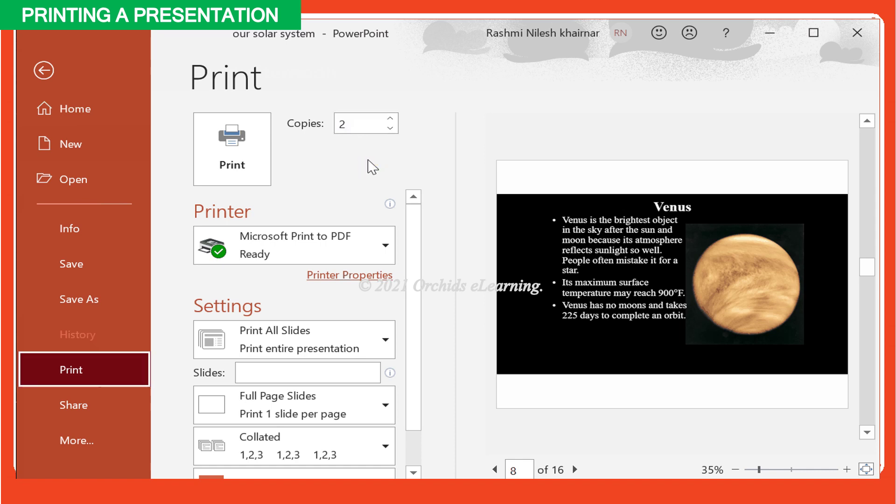
{"action": "double_click", "coordinate": [353, 123]}
{"action": "type", "text": "1"}
{"action": "key", "text": "Return"}
{"action": "scroll", "coordinate": [357, 280], "scroll_direction": "down", "scroll_amount": 1}
{"action": "left_click", "coordinate": [365, 301]}
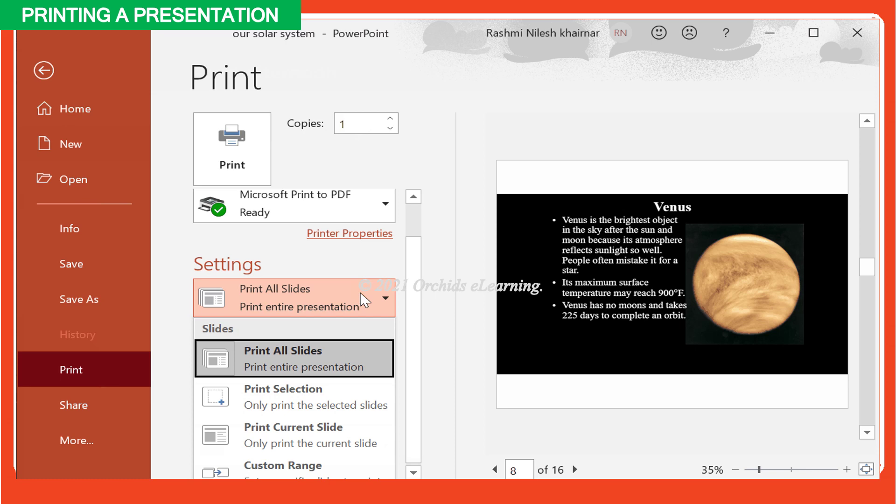
Set the print range to the current slide only
{"action": "left_click", "coordinate": [365, 301]}
{"action": "left_click", "coordinate": [365, 302]}
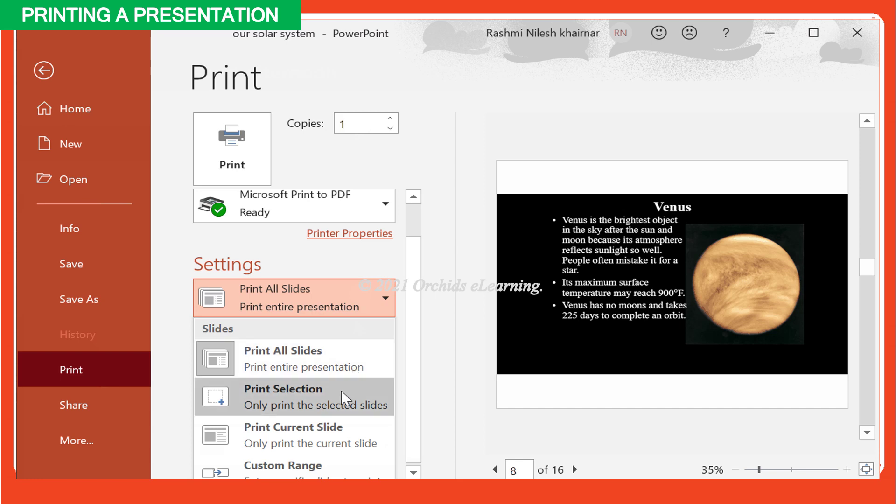
{"action": "left_click", "coordinate": [343, 434]}
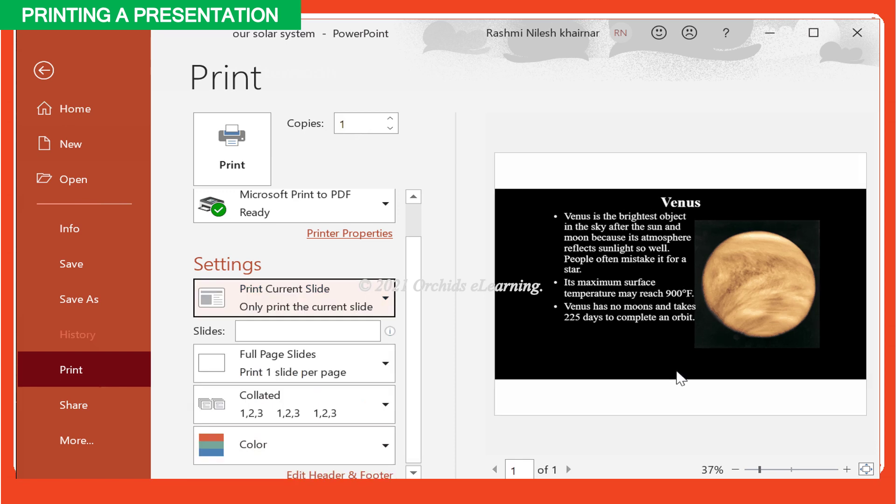
Preview 6 and 9 Slides Horizontal handouts, then return to Full Page Slides
{"action": "left_click", "coordinate": [380, 373]}
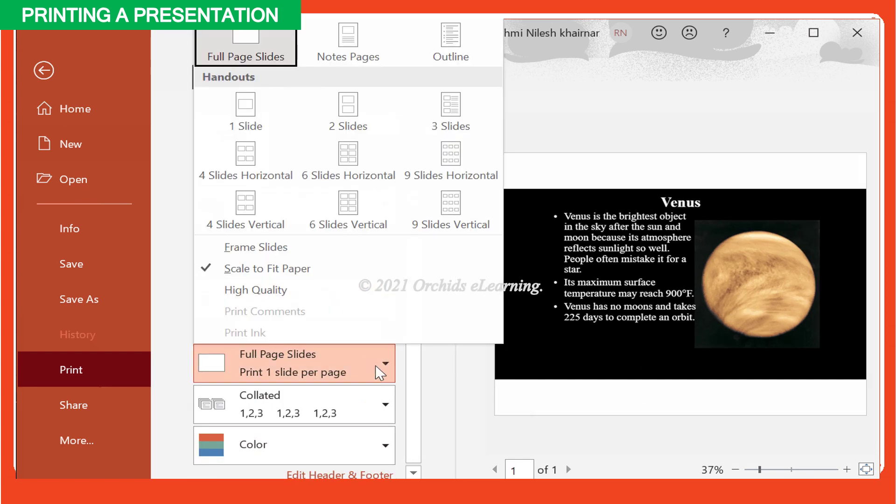
{"action": "left_click", "coordinate": [355, 180]}
{"action": "left_click", "coordinate": [373, 371]}
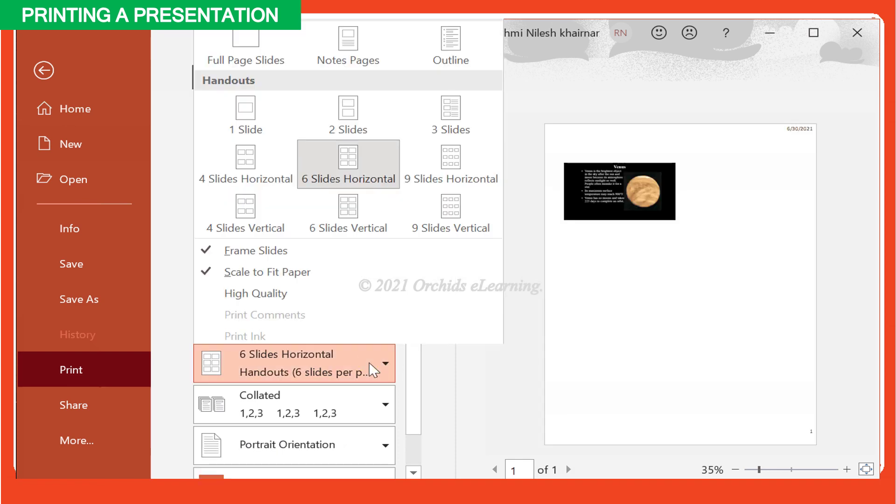
{"action": "left_click", "coordinate": [248, 52]}
{"action": "left_click", "coordinate": [380, 363]}
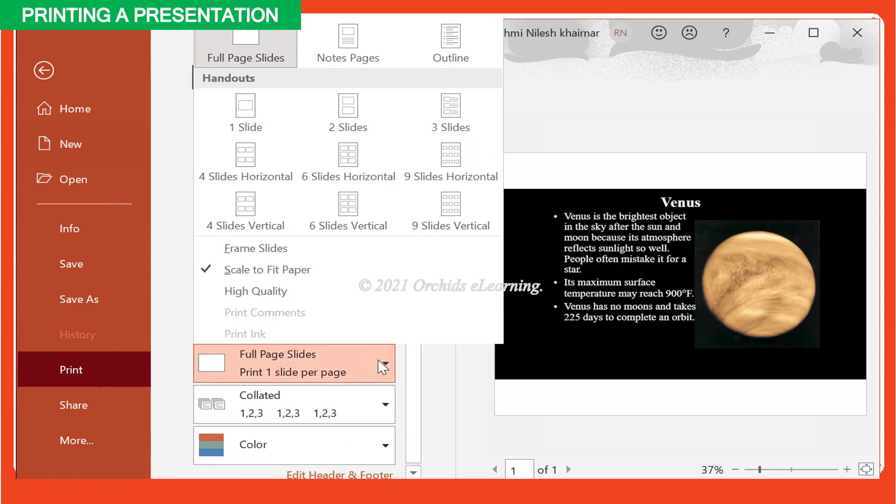
{"action": "left_click", "coordinate": [451, 176]}
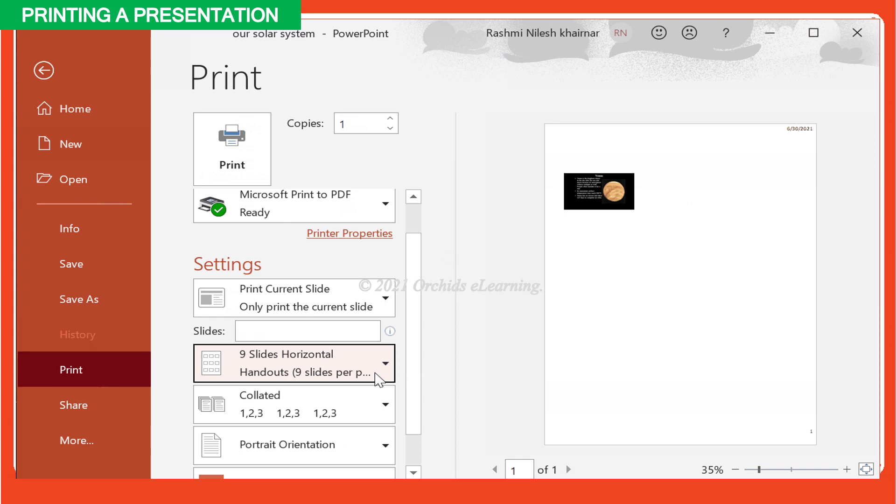
{"action": "left_click", "coordinate": [379, 379]}
{"action": "left_click", "coordinate": [238, 57]}
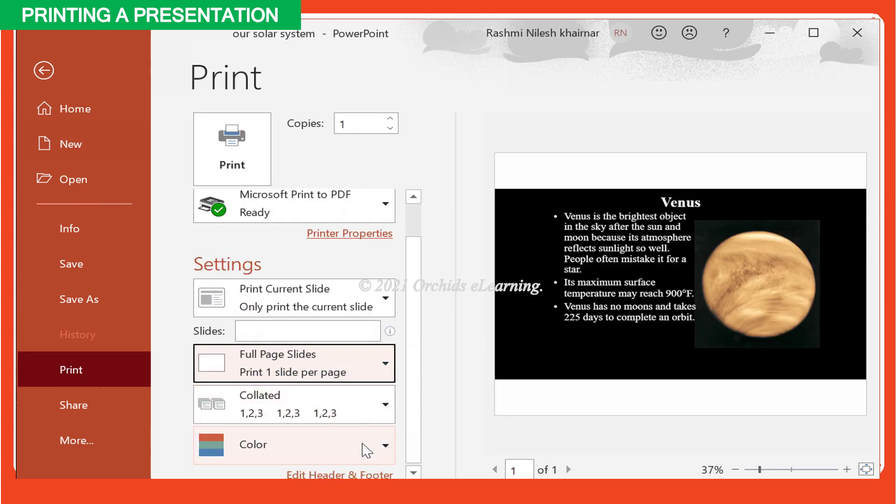
Review the Header & Footer handout options and cancel without changes
{"action": "left_click", "coordinate": [367, 475]}
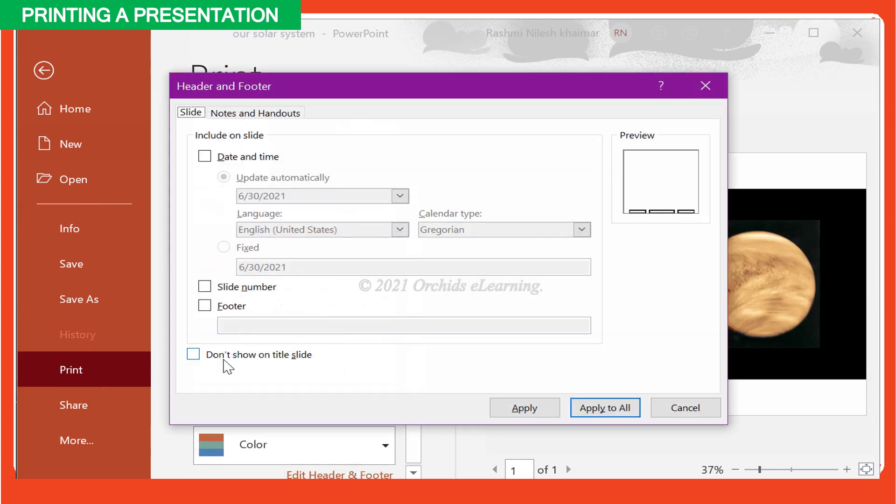
{"action": "left_click", "coordinate": [241, 117]}
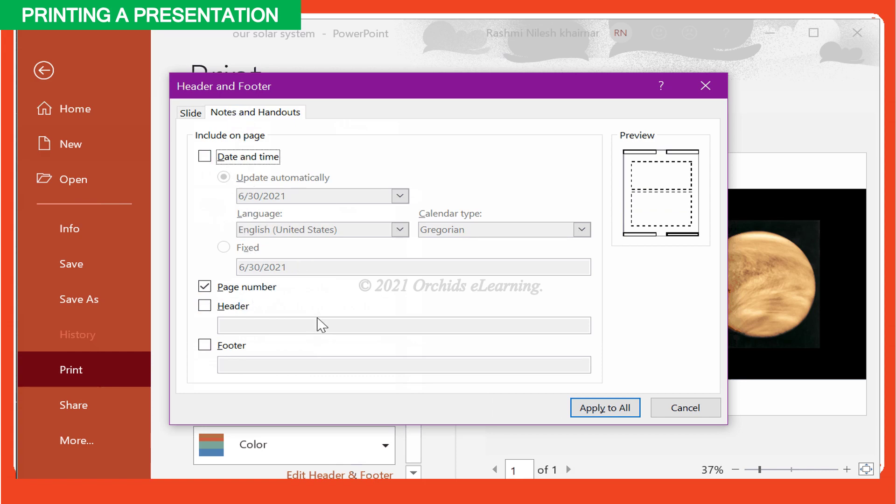
{"action": "left_click", "coordinate": [683, 407]}
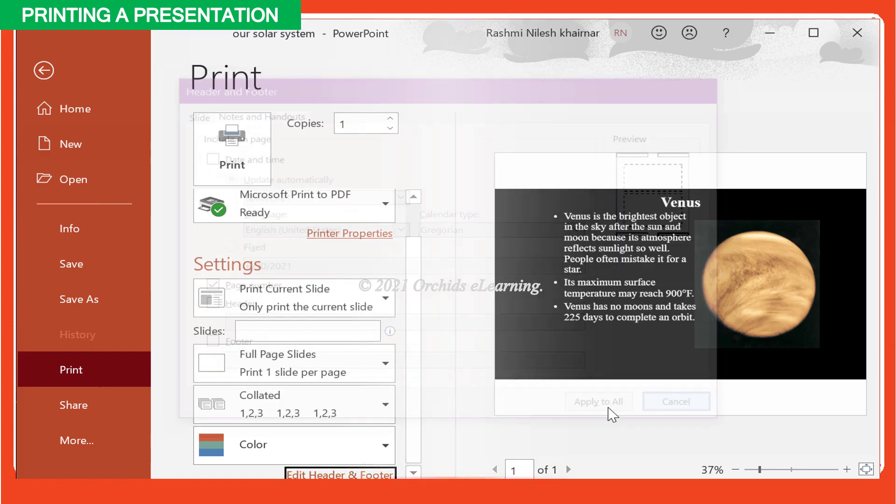